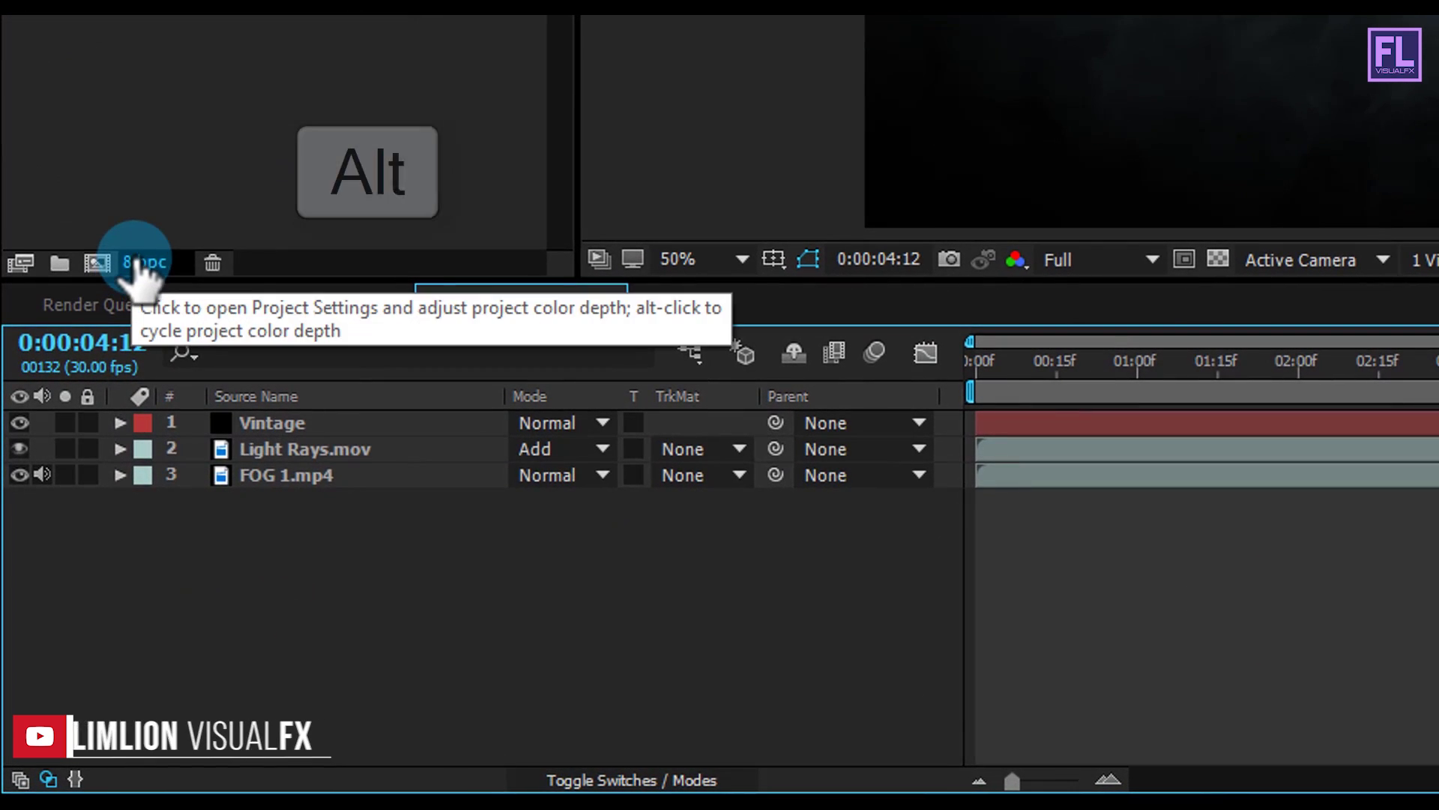
Step: Switch the project color depth to 16 bpc and add a white 1920 x 1080 solid named LIGHT to MAIN COMP
alt+click(135, 266)
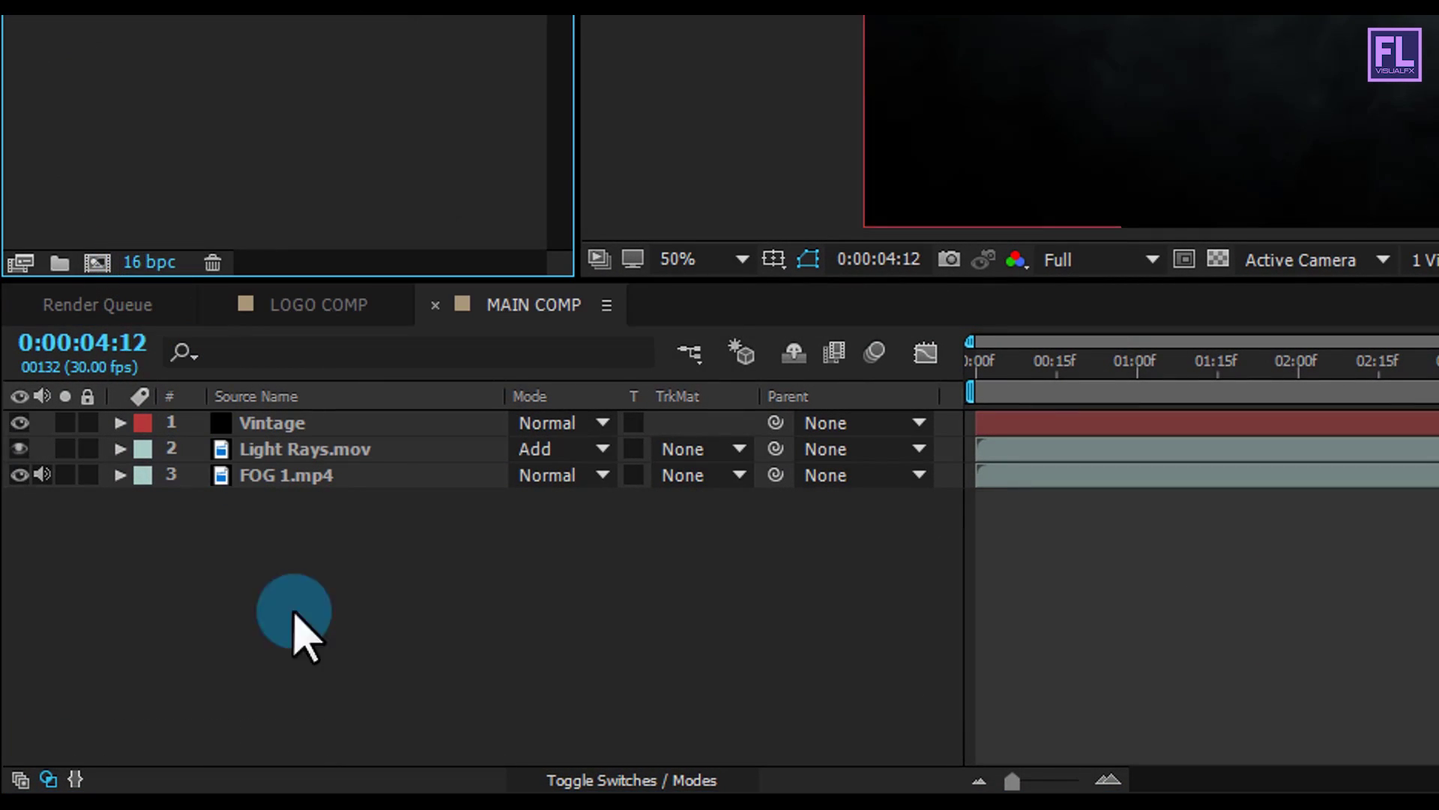
right_click(271, 592)
click(411, 289)
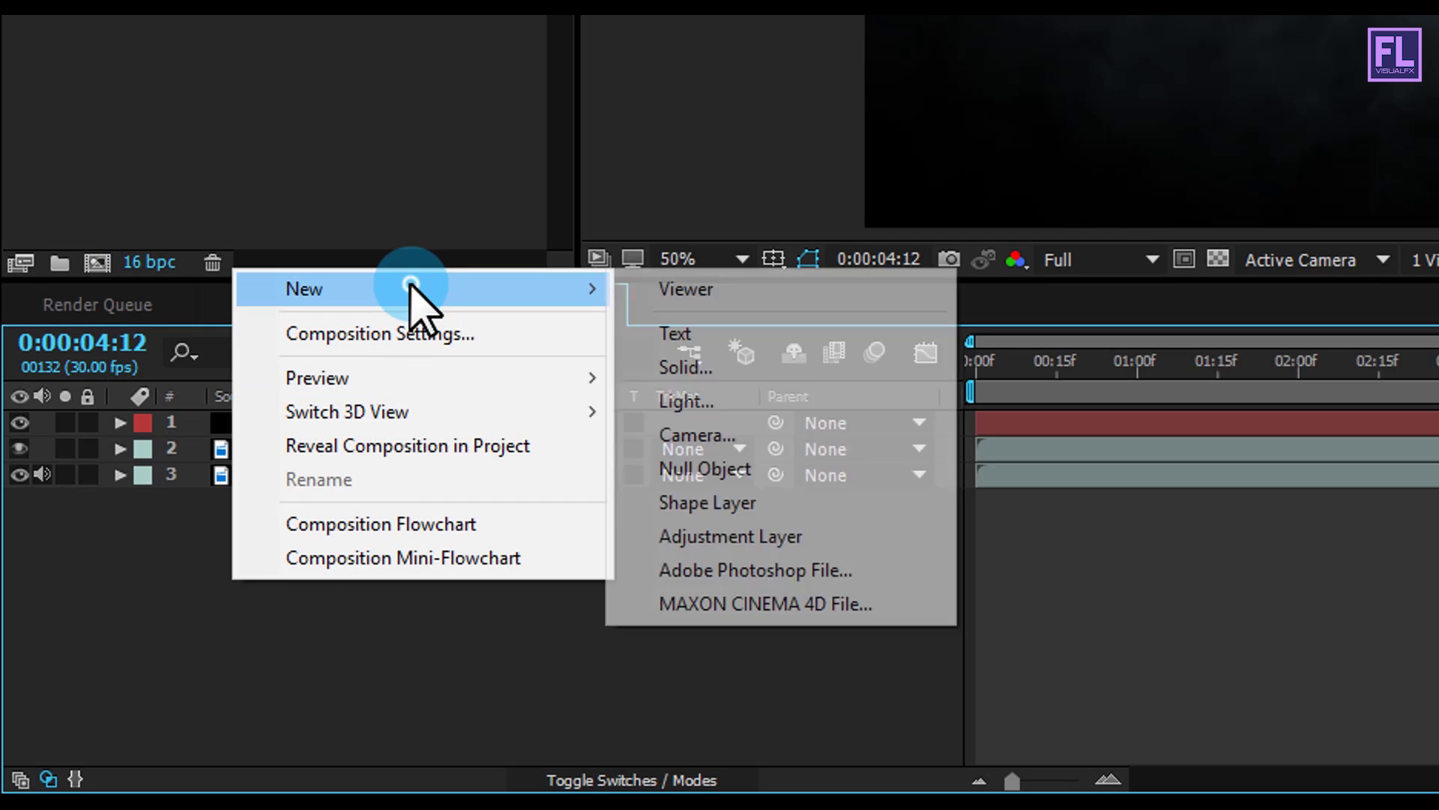
click(731, 369)
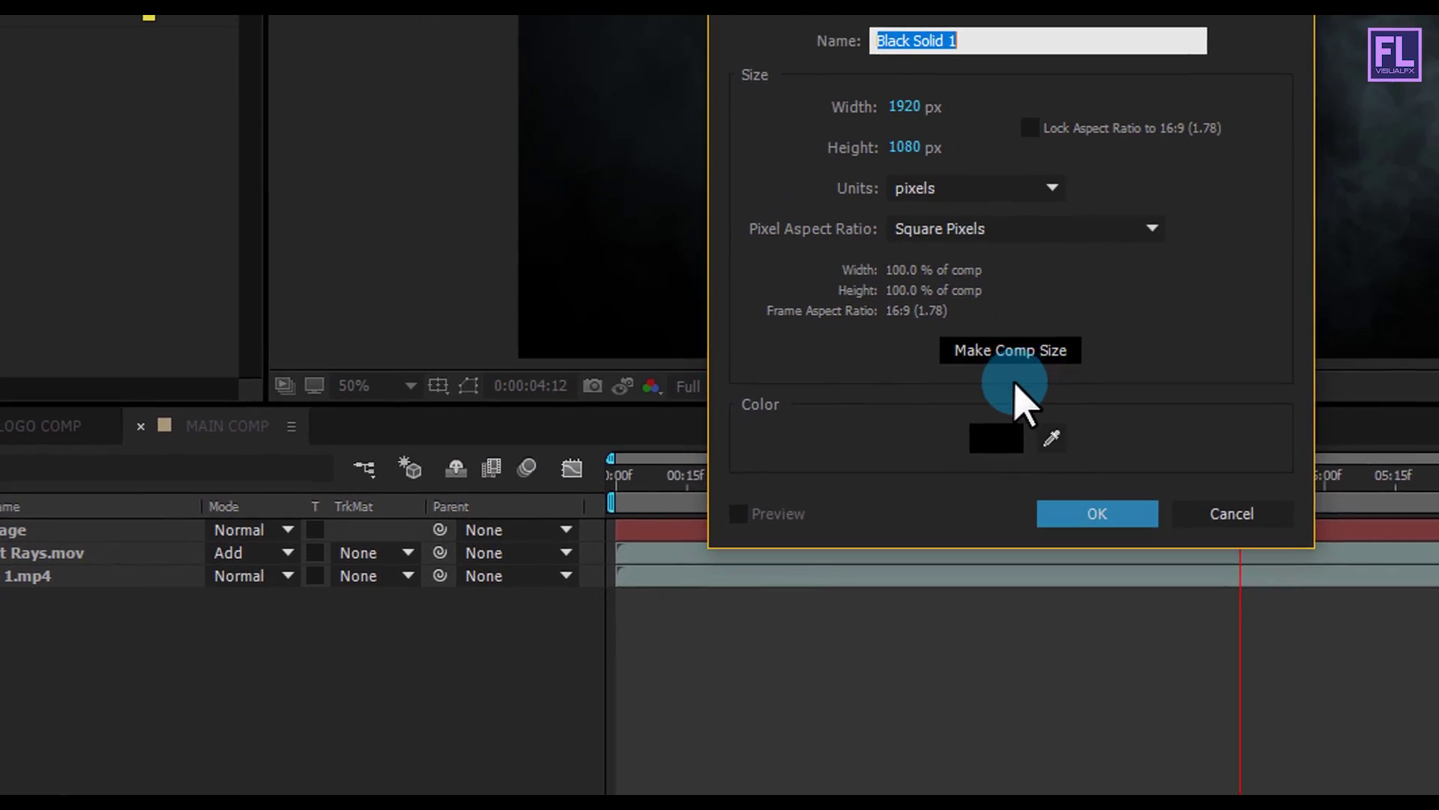
click(997, 438)
click(479, 272)
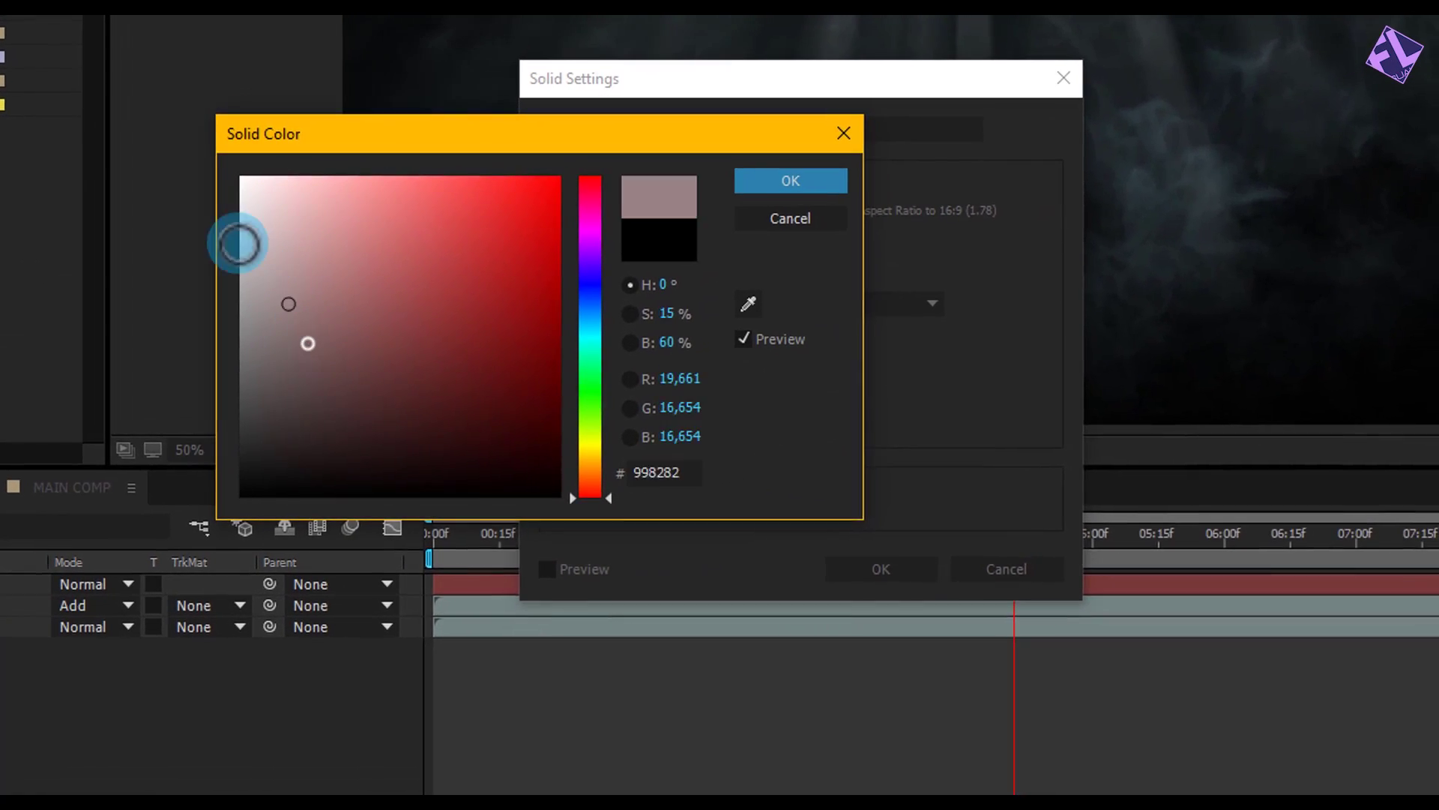
click(411, 97)
click(780, 185)
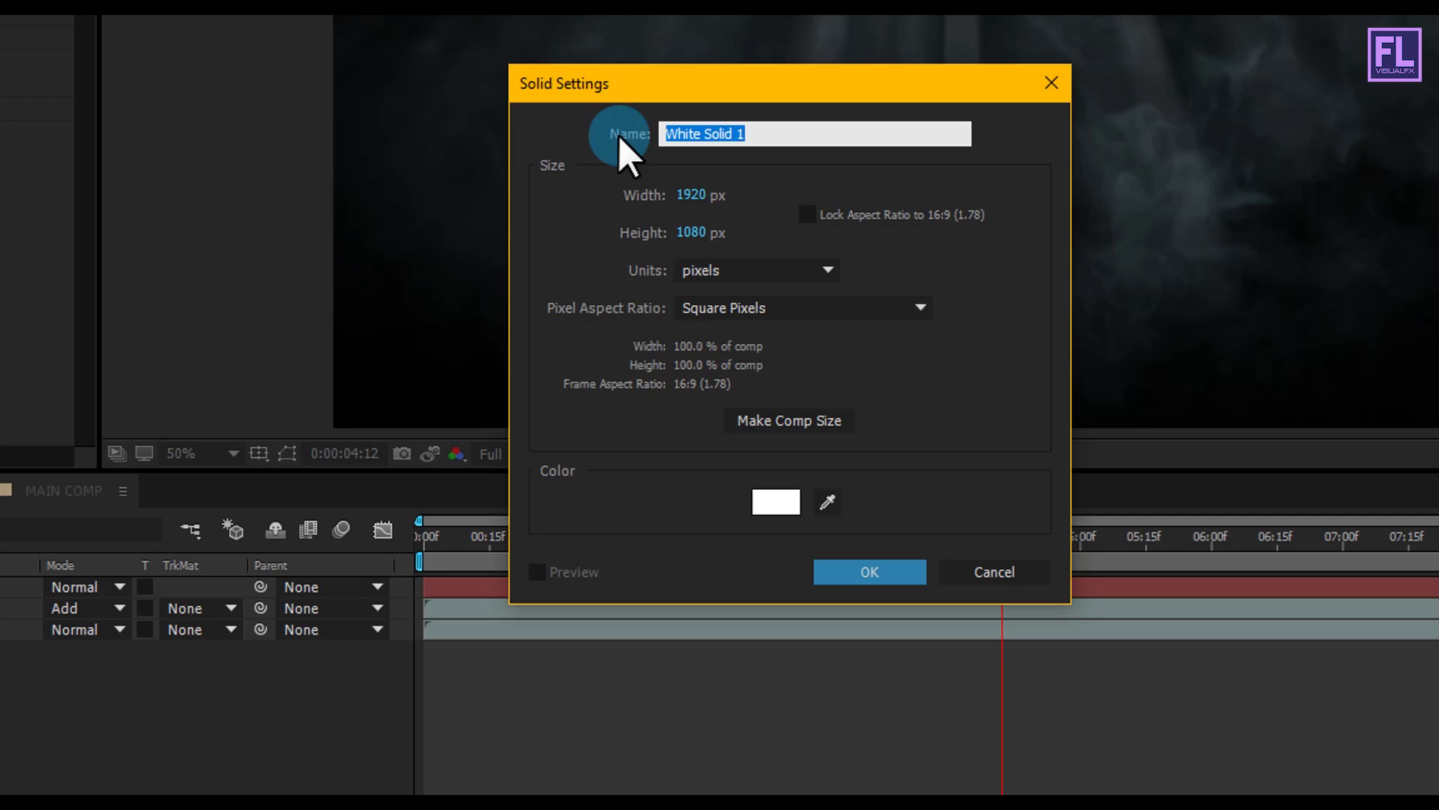
text(LIGH)
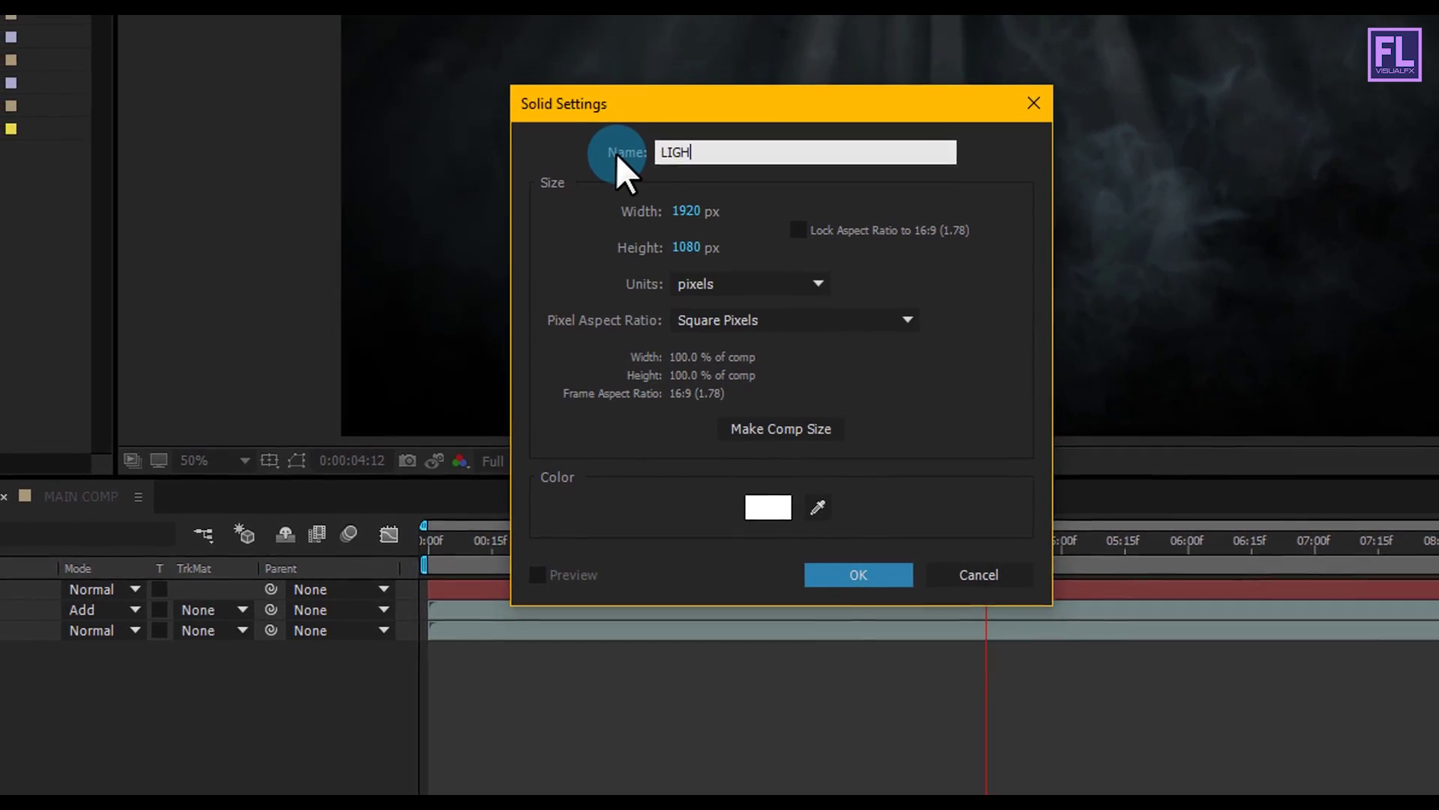
text(T)
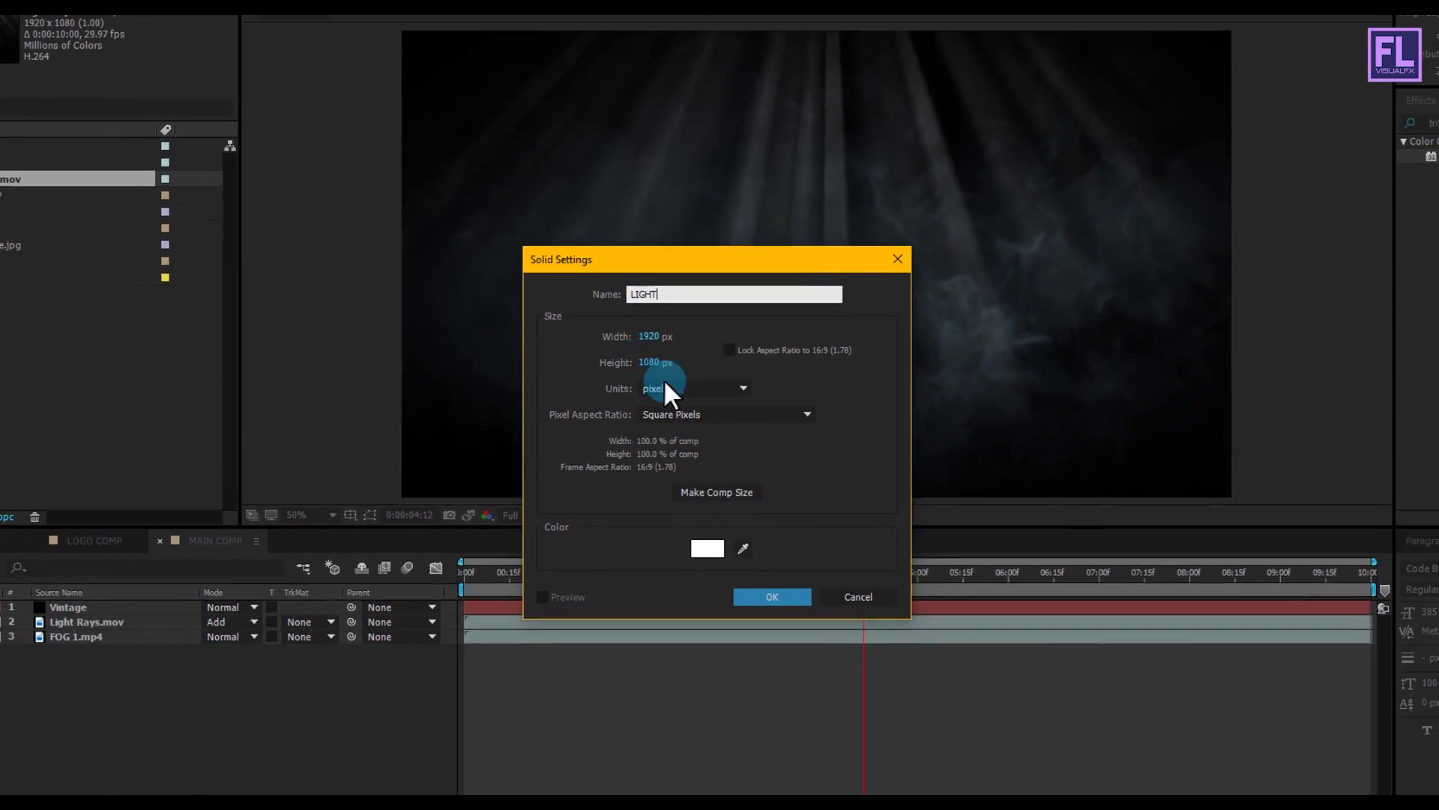
click(772, 596)
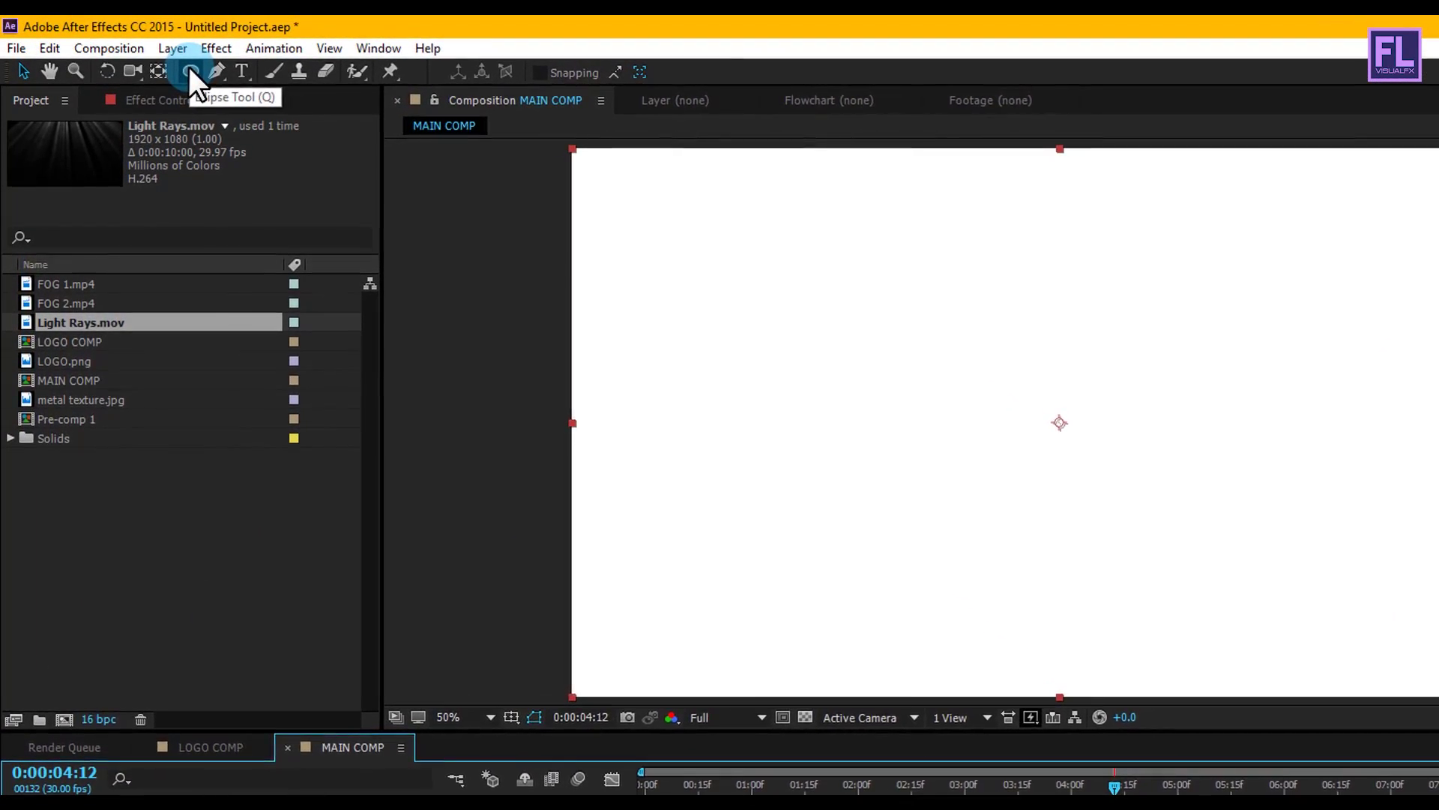
Step: Draw a wide elliptical mask on the LIGHT solid and move it up to the top center of the frame
click(189, 66)
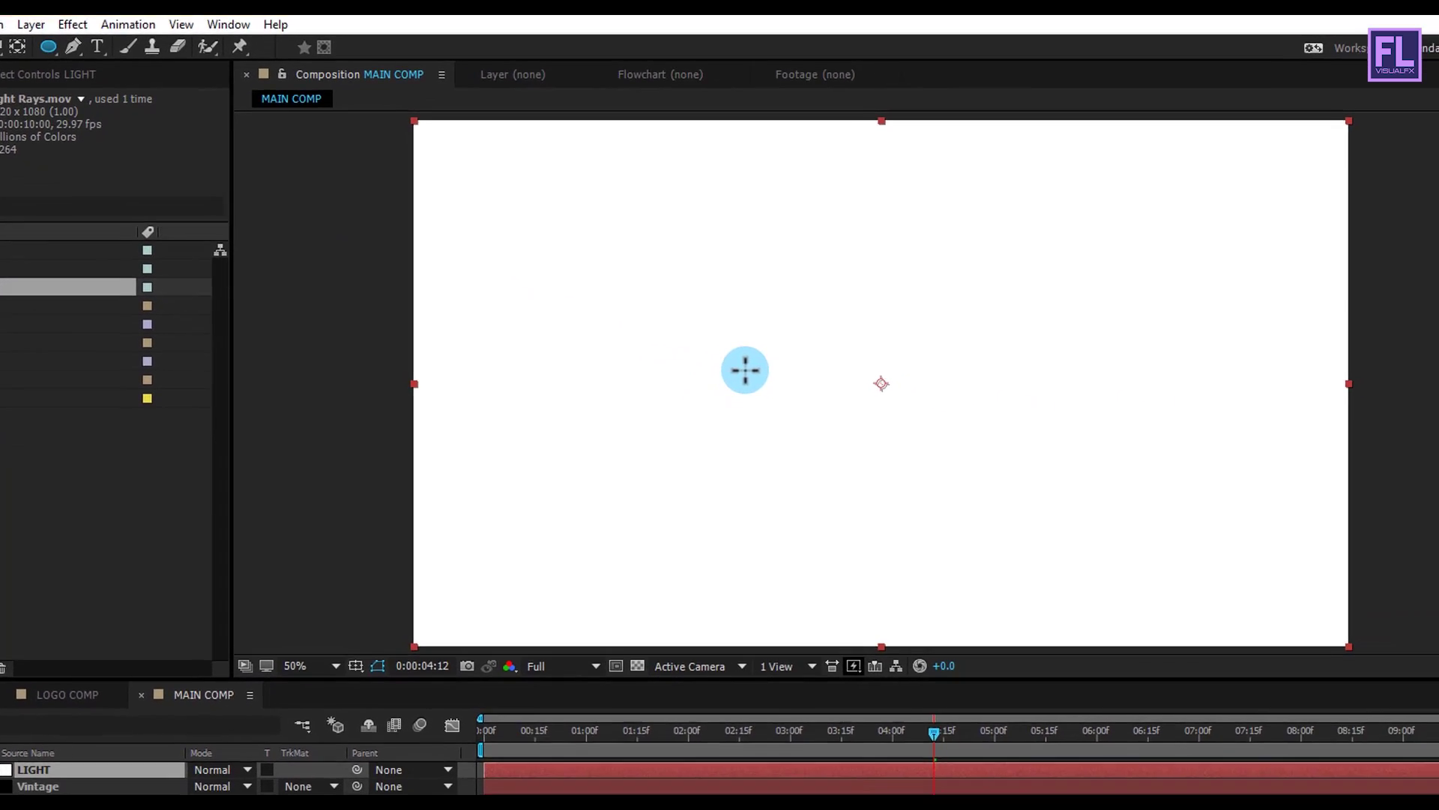
drag(708, 359, 964, 446)
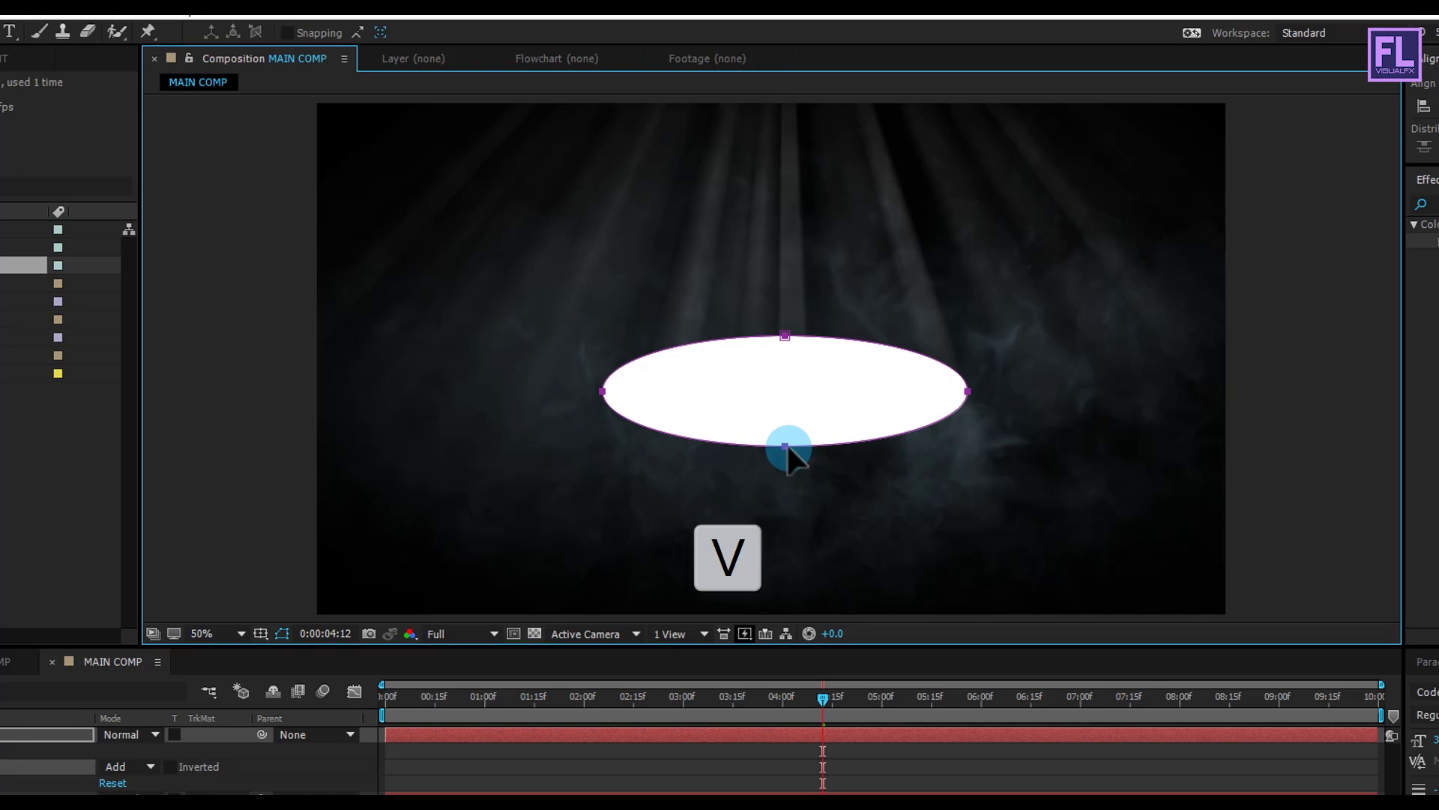
drag(822, 433, 813, 187)
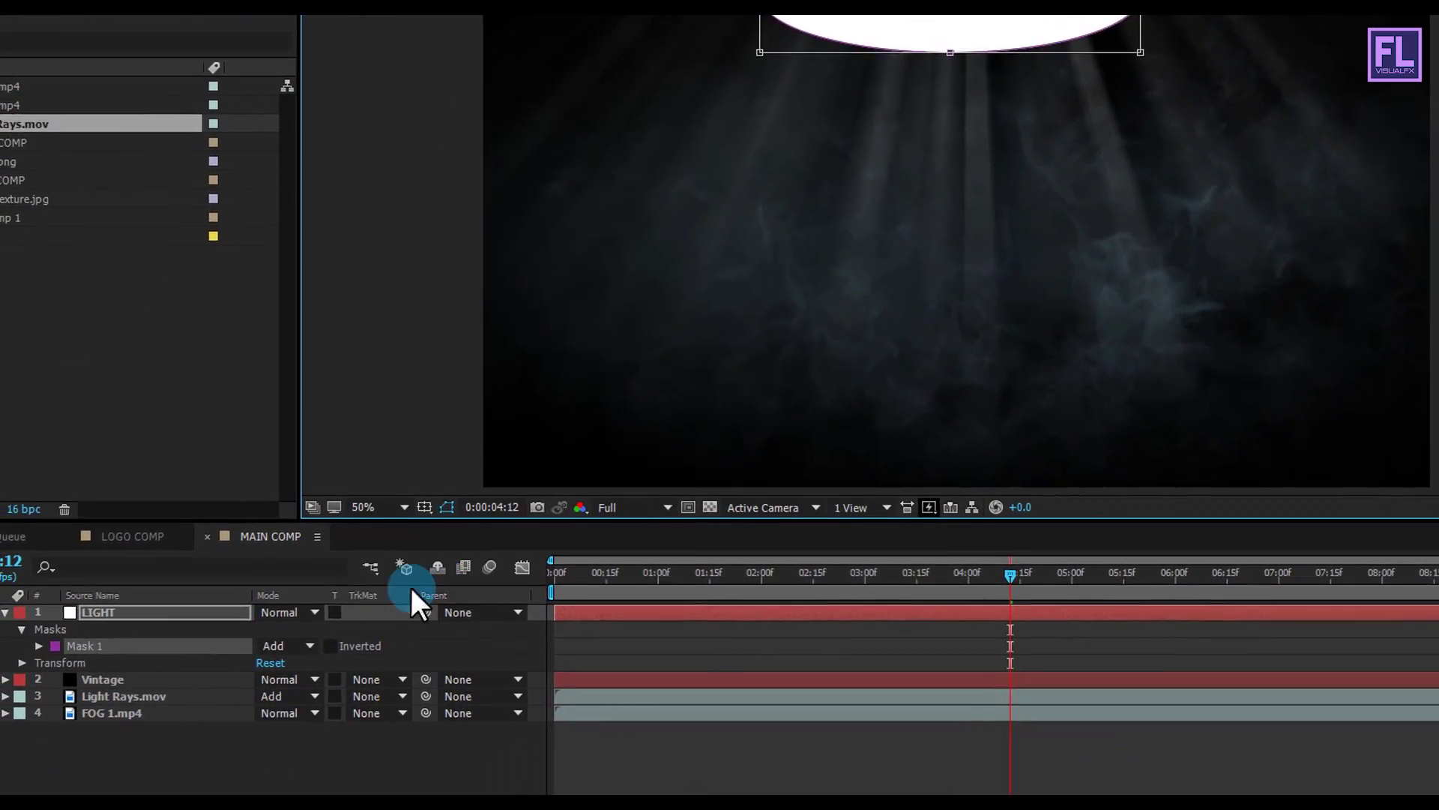
Step: Set the Mask Feather of the LIGHT layer's elliptical mask to 457 pixels and collapse the layer
click(120, 672)
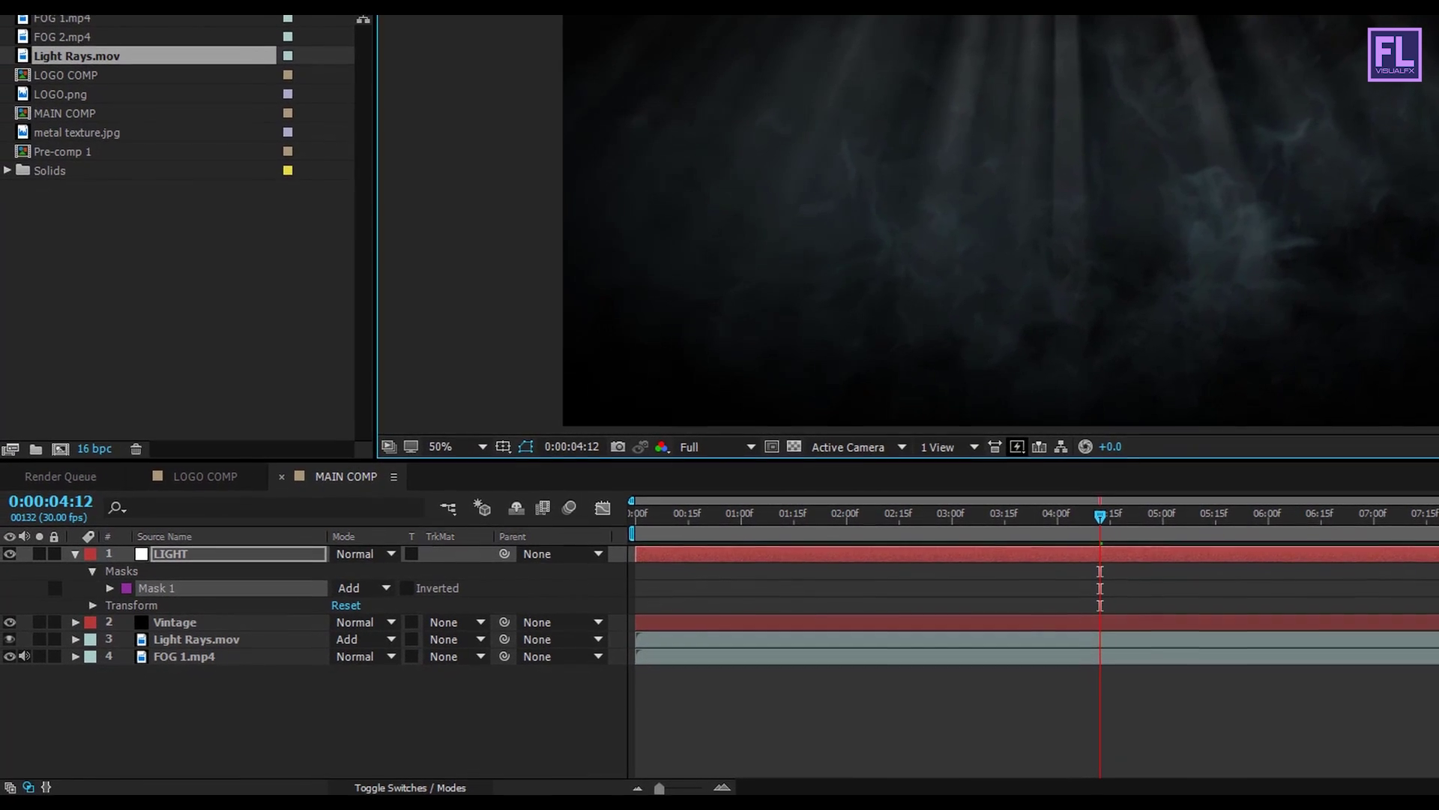
click(236, 568)
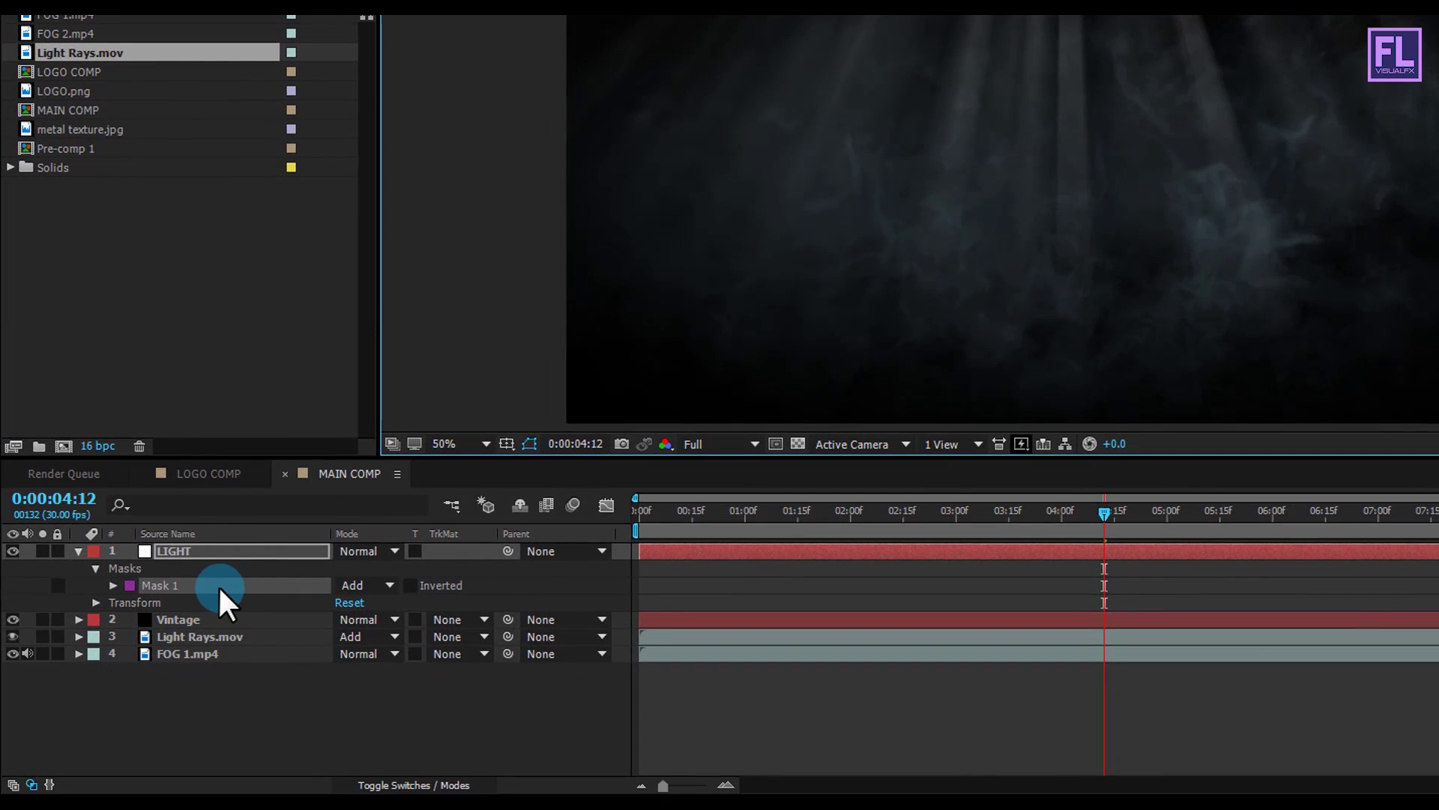
key(f)
drag(358, 585, 566, 635)
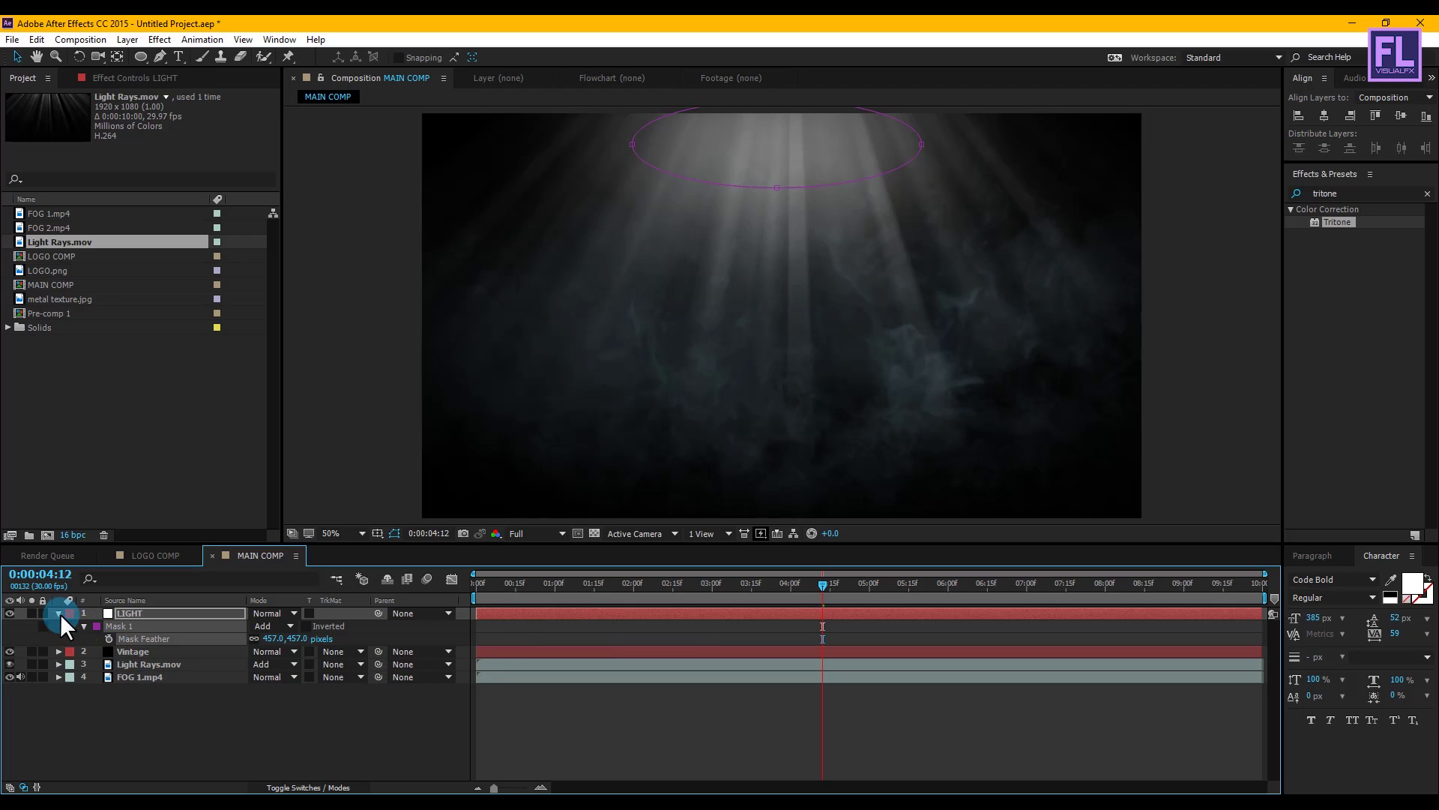
click(58, 613)
Step: Find the Stylize Glow effect and apply it to the LIGHT layer
click(120, 615)
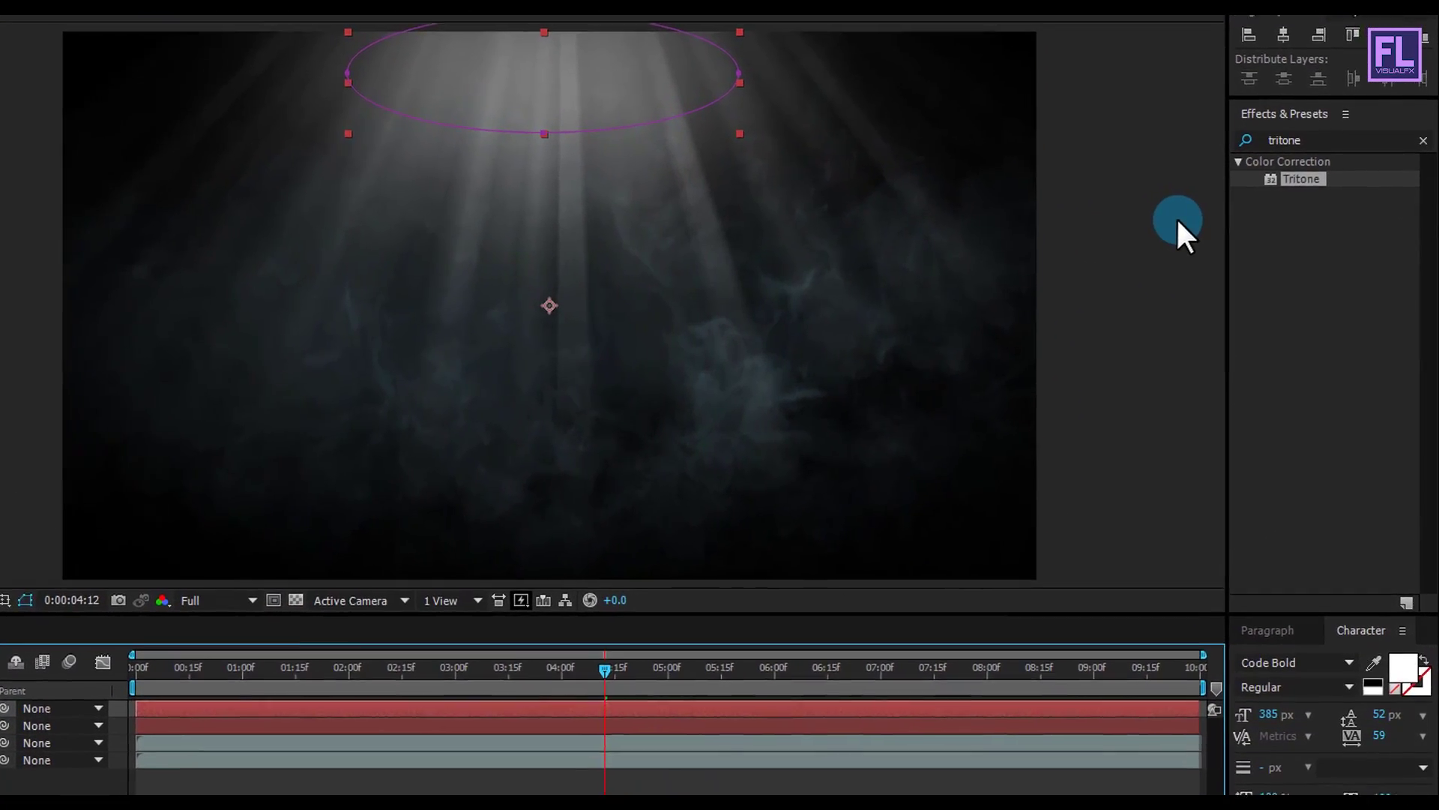
click(1423, 140)
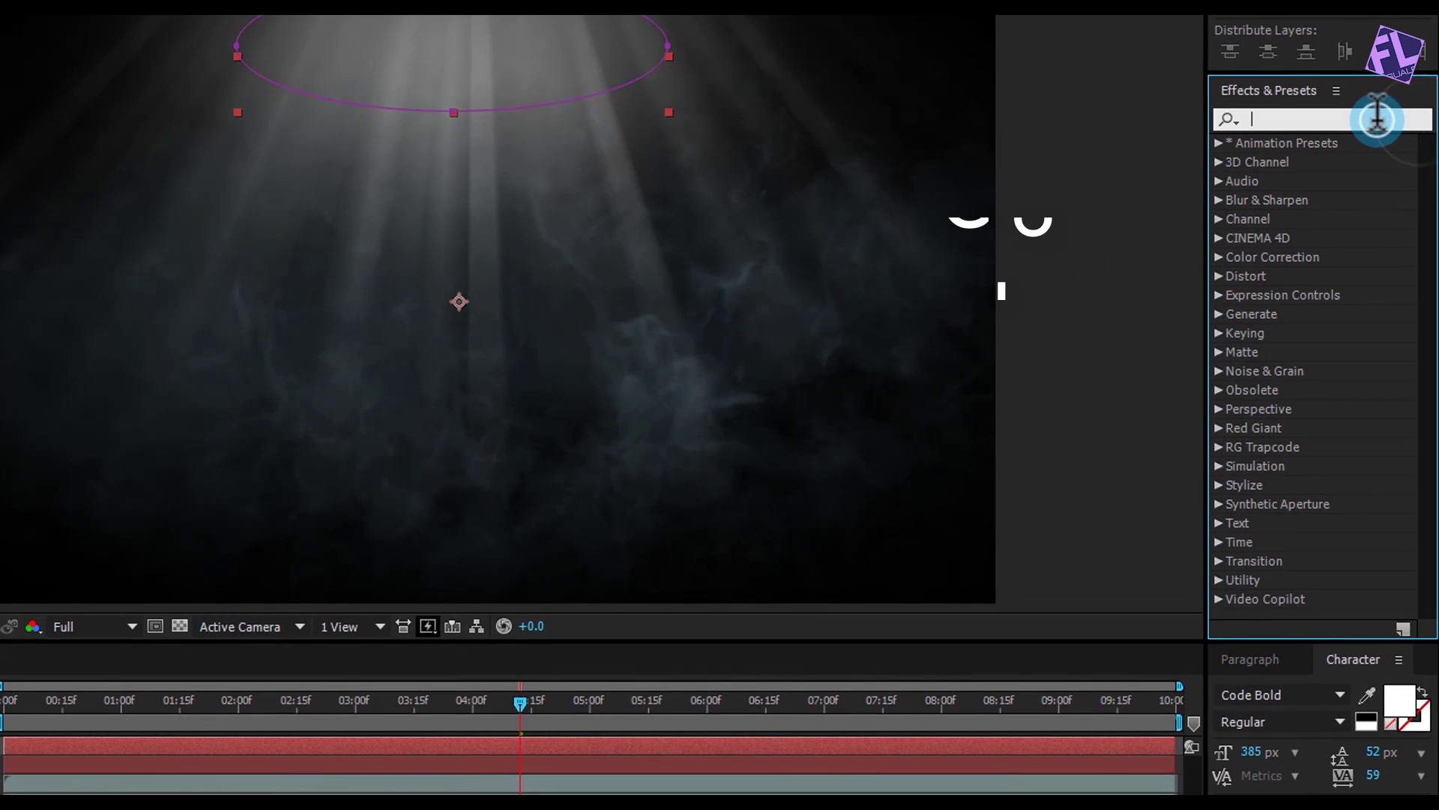
text(glow)
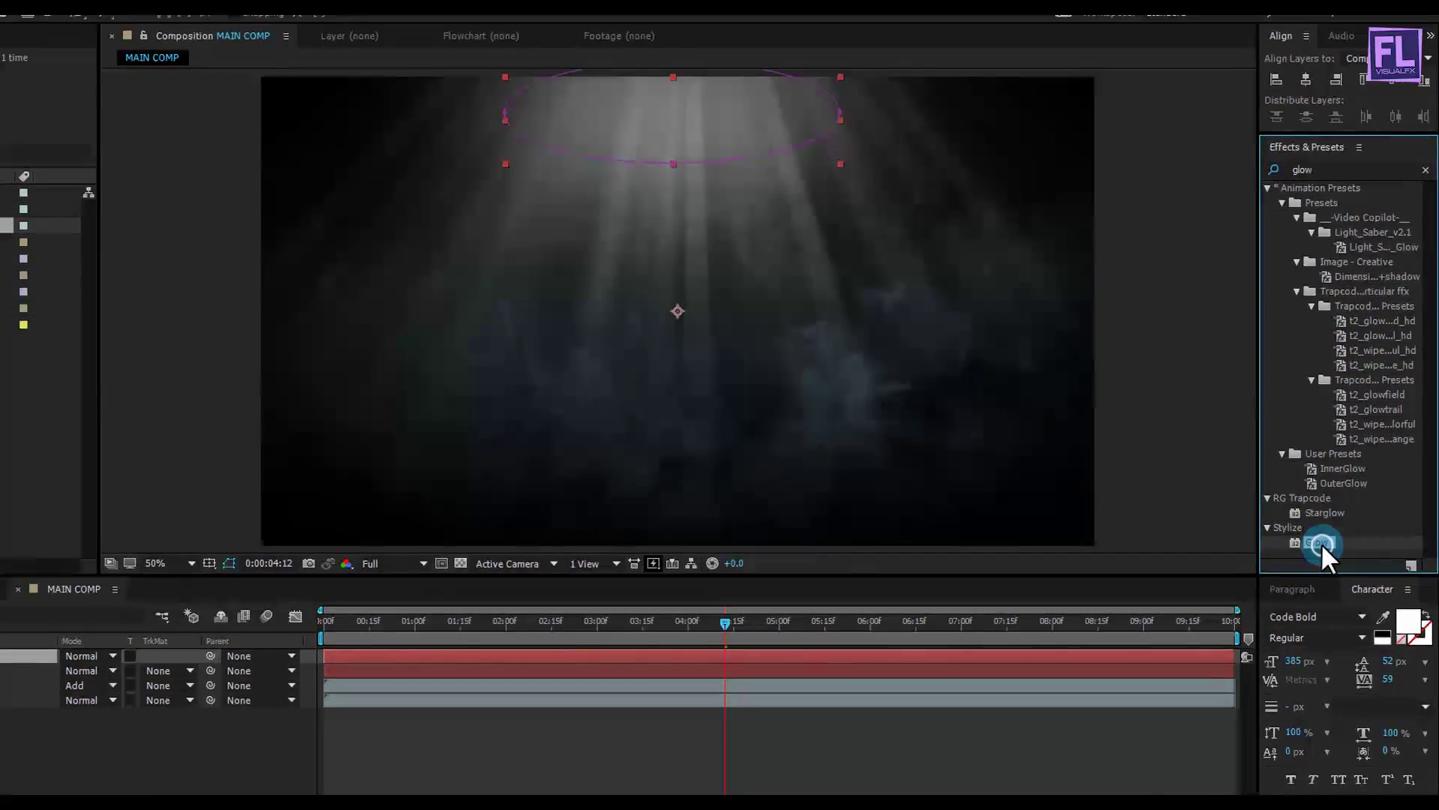
drag(1287, 590, 909, 629)
drag(1042, 559, 60, 635)
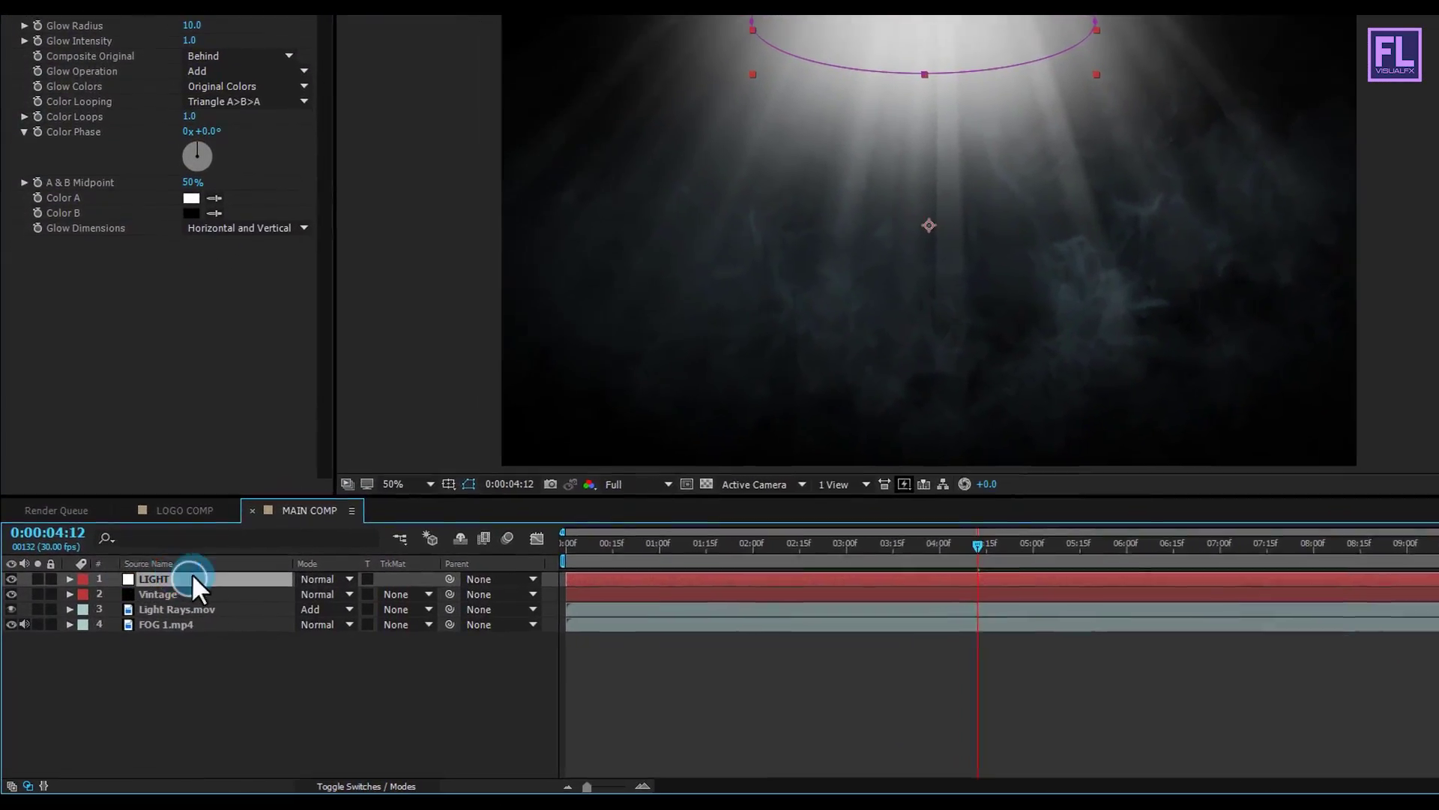
Step: Set the LIGHT layer's blending mode to Add and deselect the layer
click(332, 559)
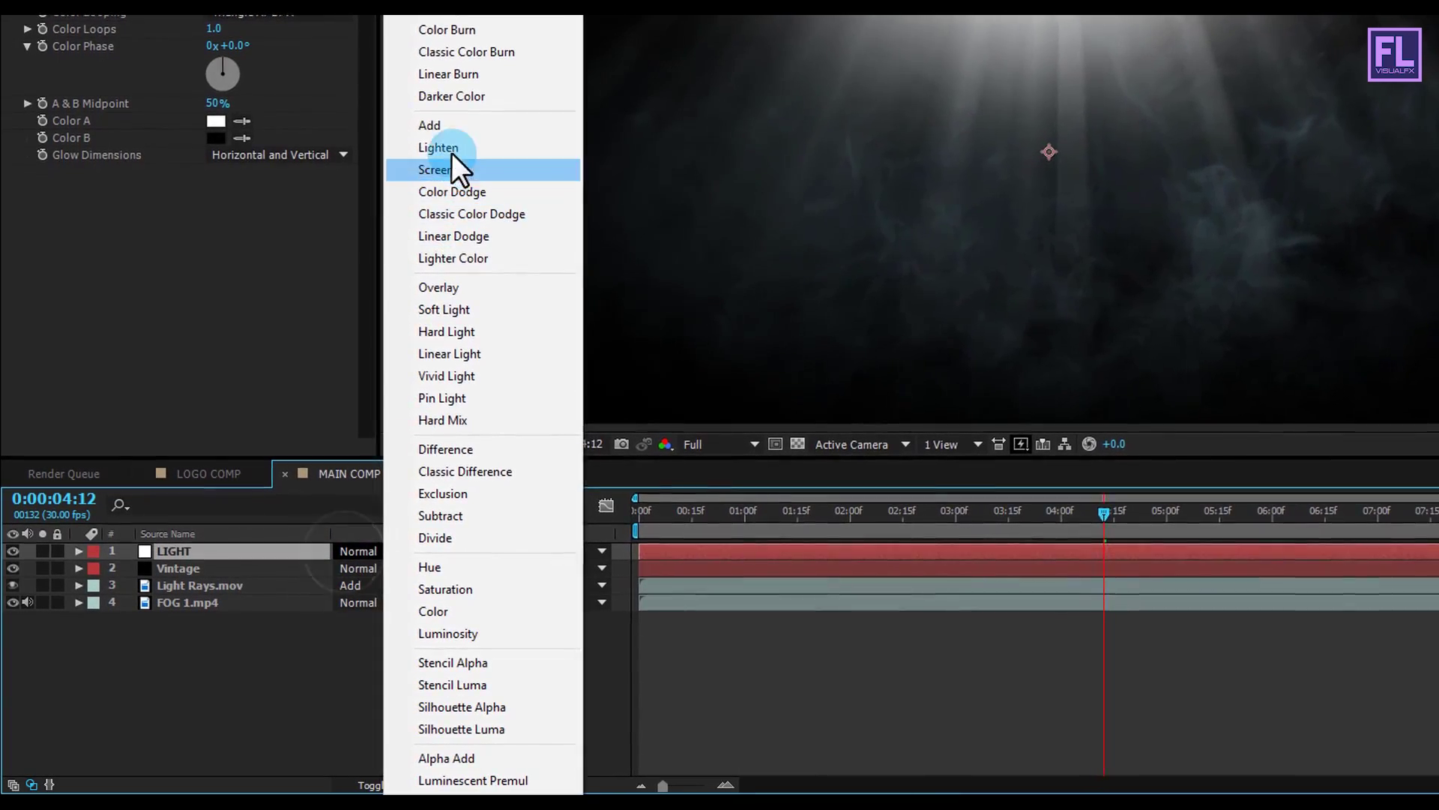
click(450, 128)
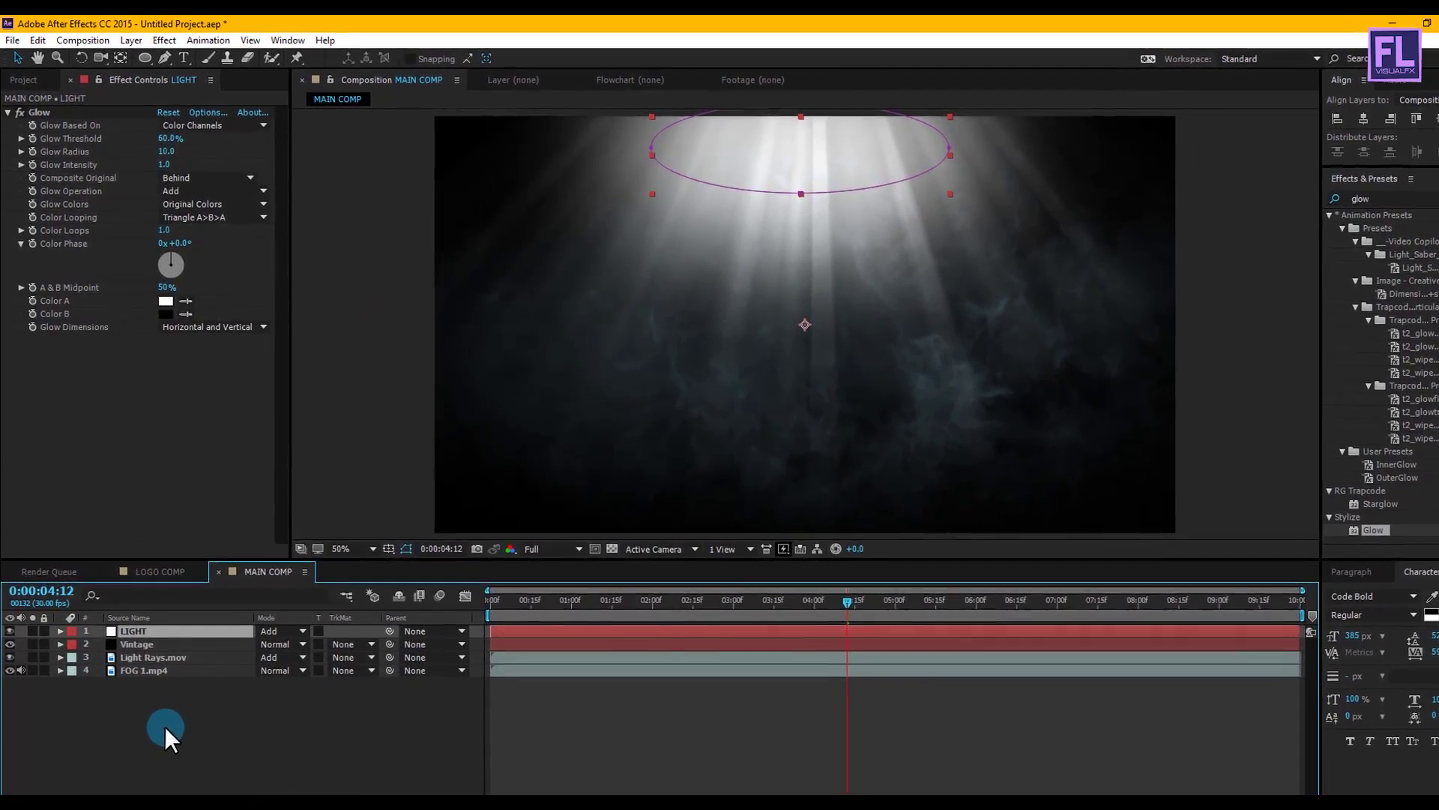
click(165, 726)
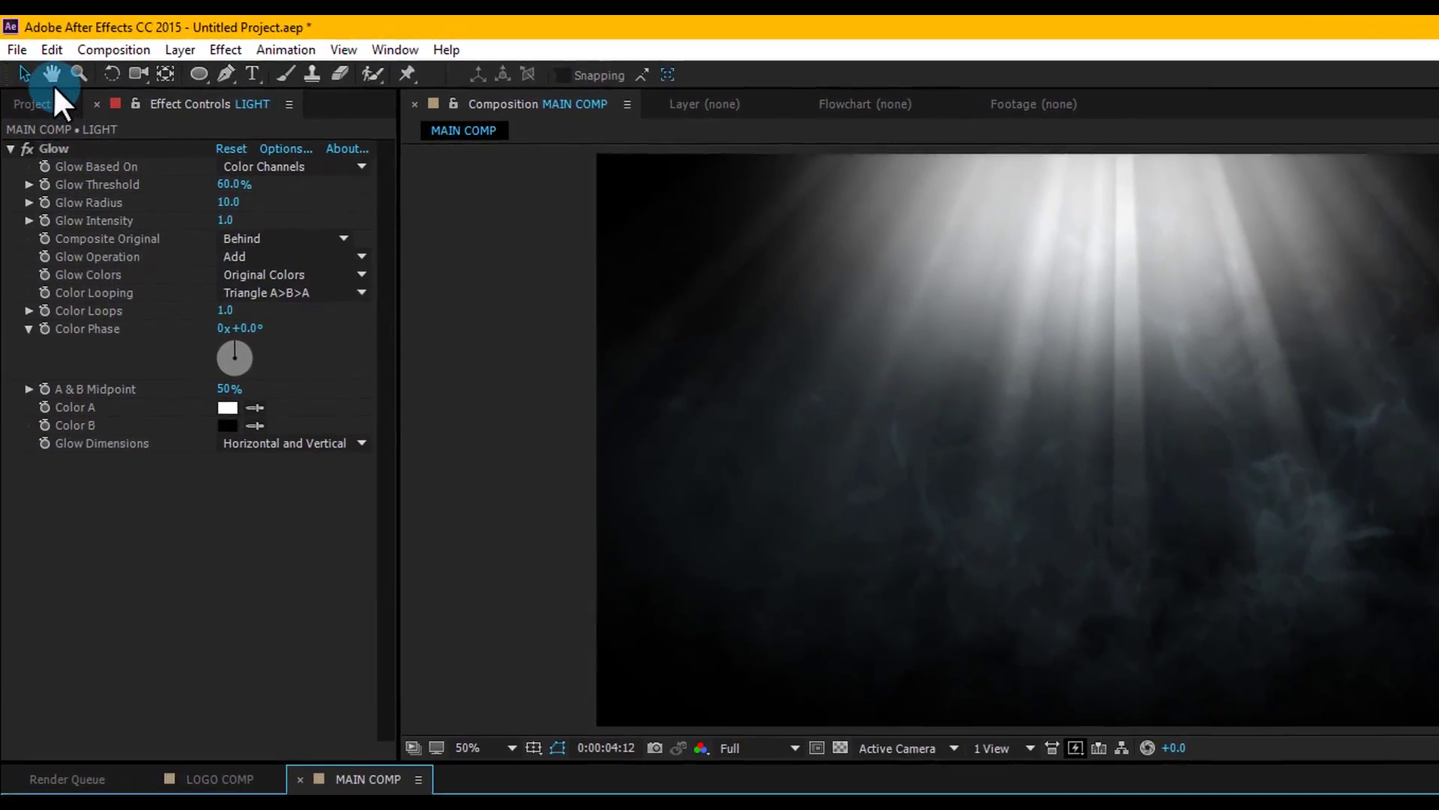
Step: Place LOGO COMP in MAIN COMP between the LIGHT and Vintage layers and move the current time to 0:00:06:19
click(41, 94)
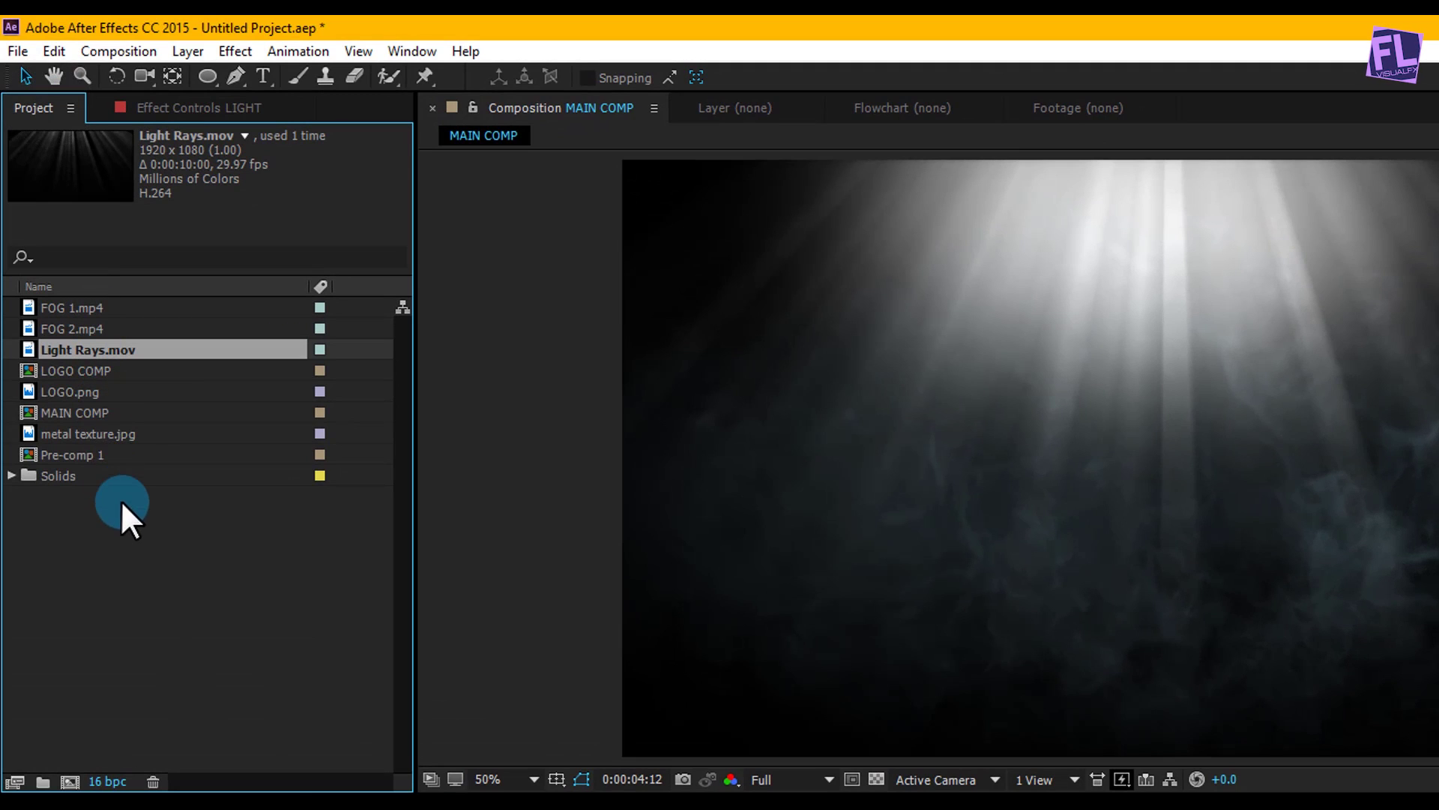
click(87, 369)
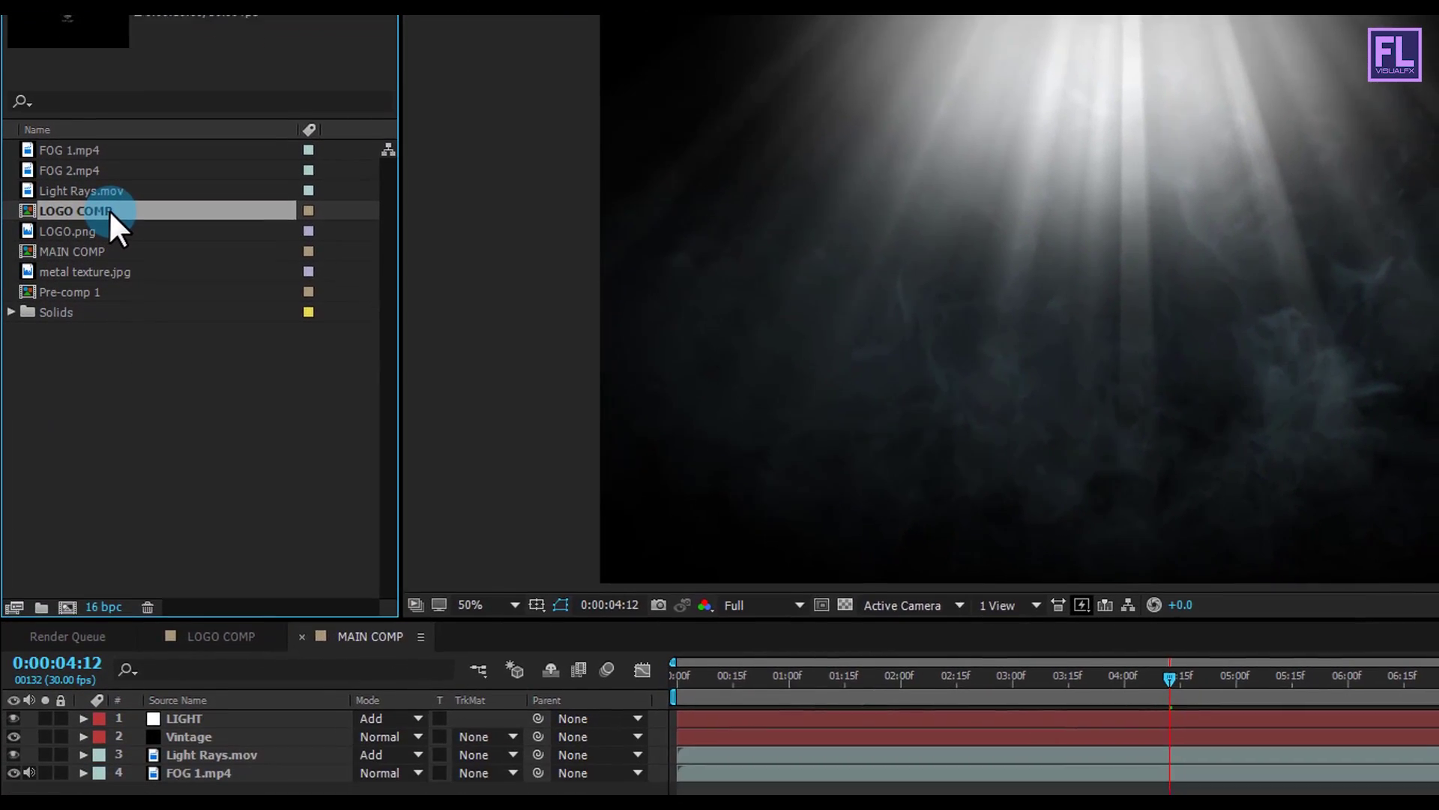
drag(110, 209, 204, 728)
drag(198, 559, 198, 559)
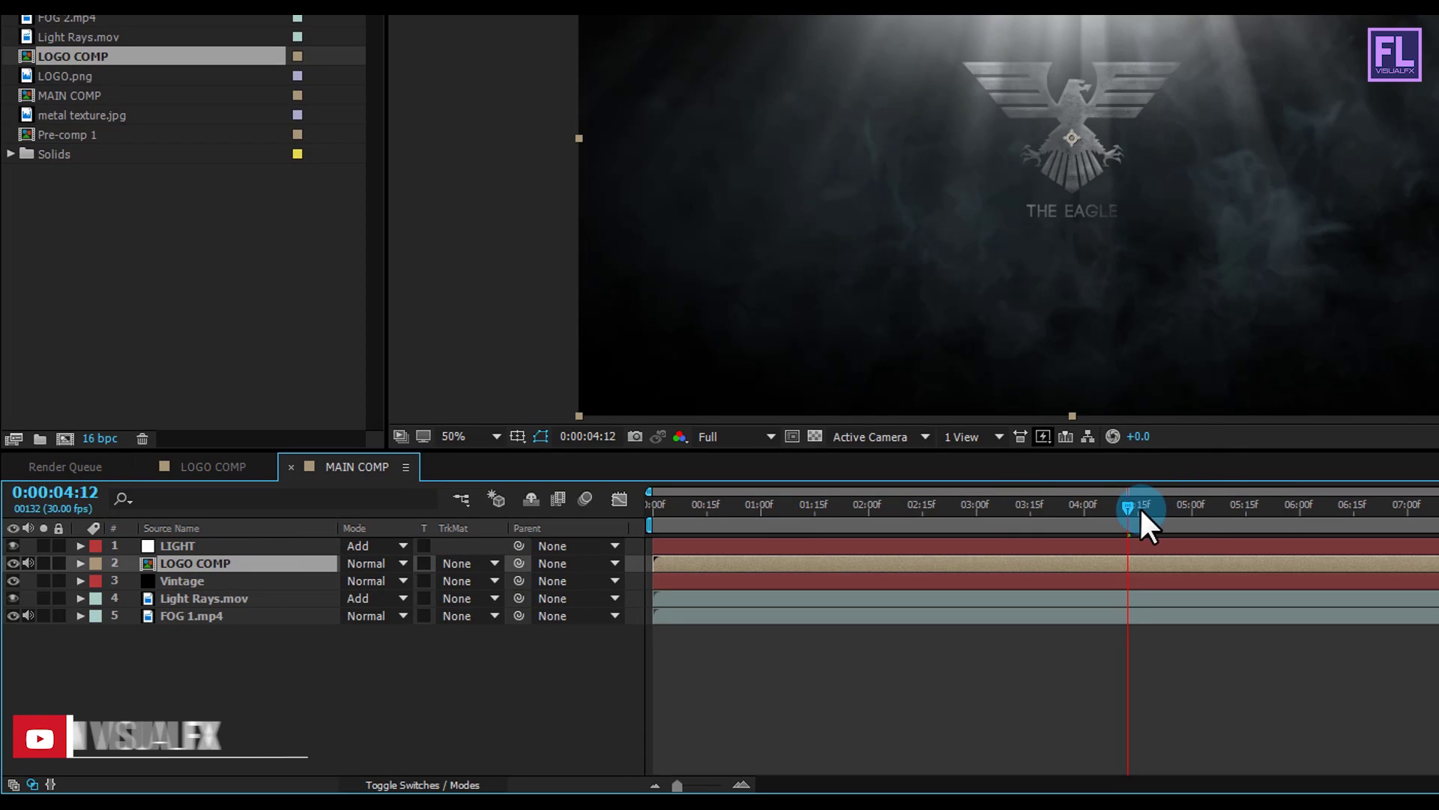
drag(1139, 507, 1371, 502)
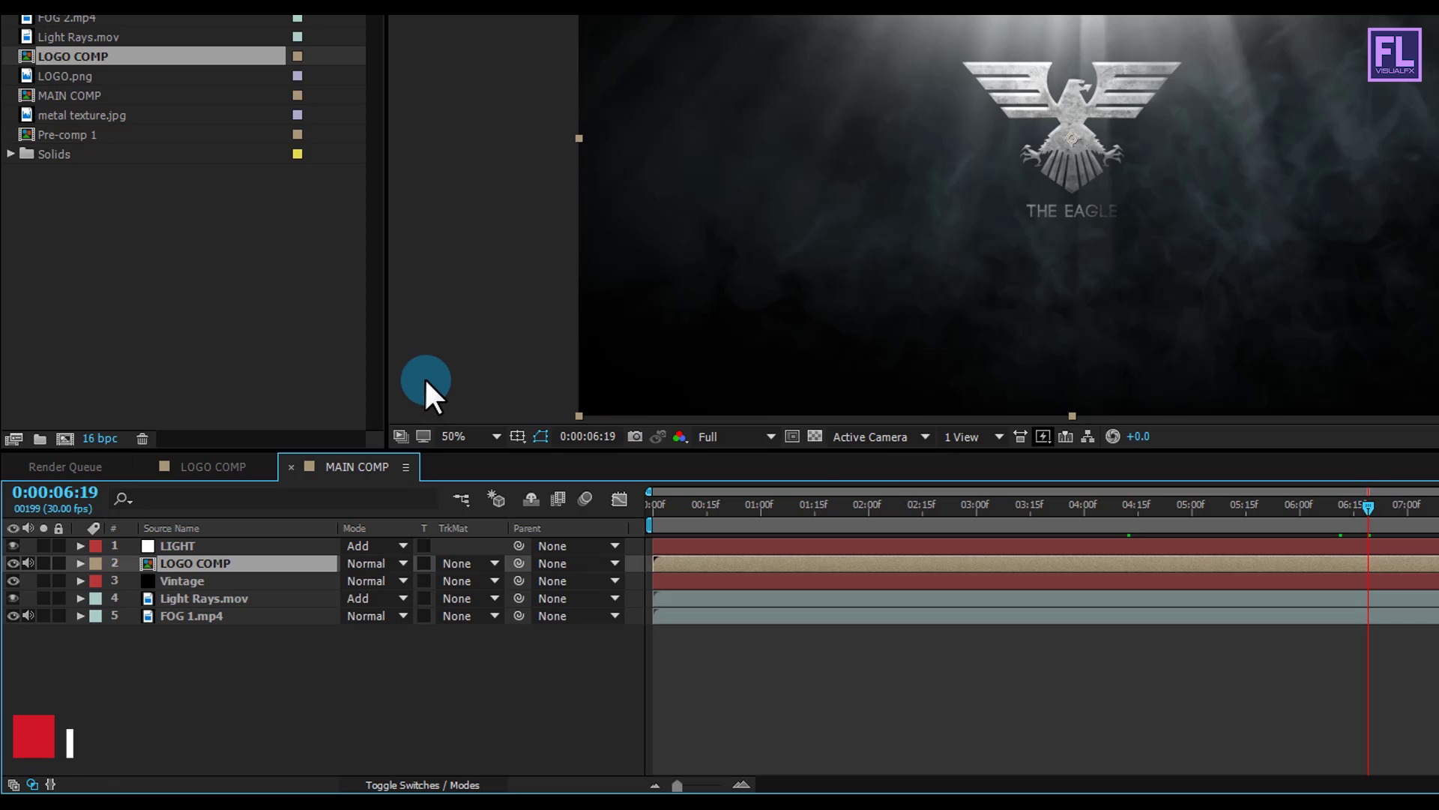
Step: Create a black 1920 x 1080 solid named Mask and place it above all other layers in MAIN COMP
right_click(199, 705)
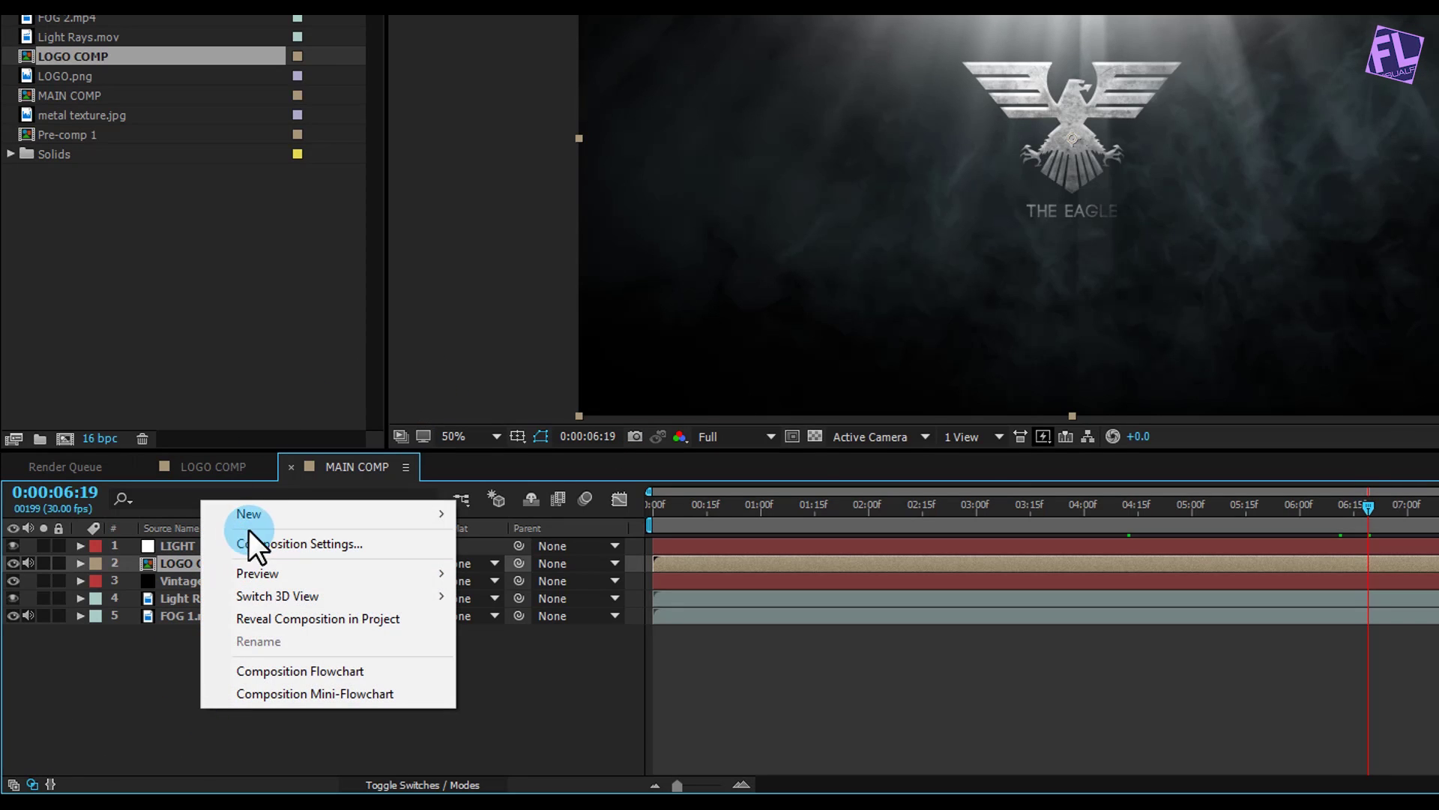
mouse_move(349, 517)
click(572, 568)
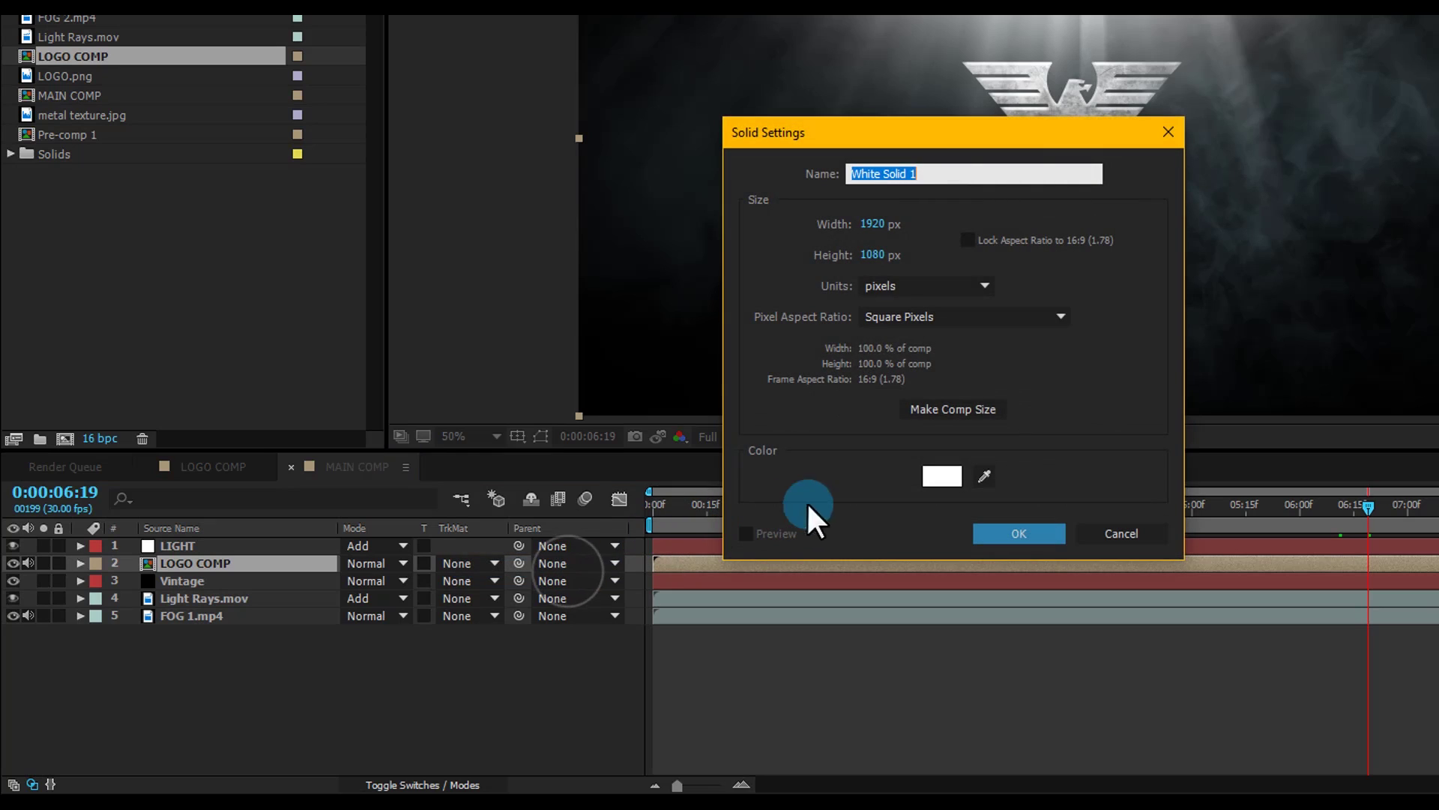
click(952, 477)
drag(603, 394, 407, 516)
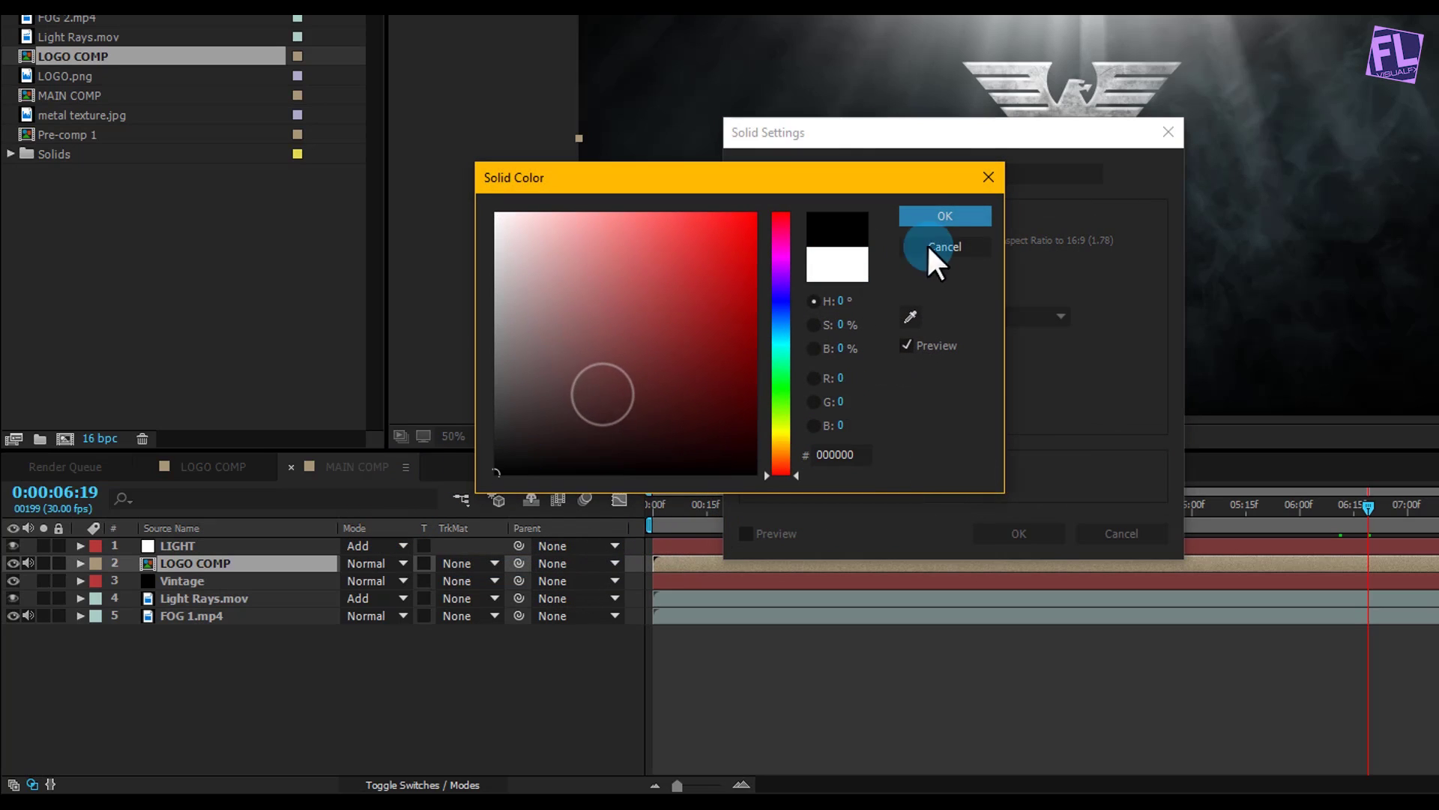
click(945, 215)
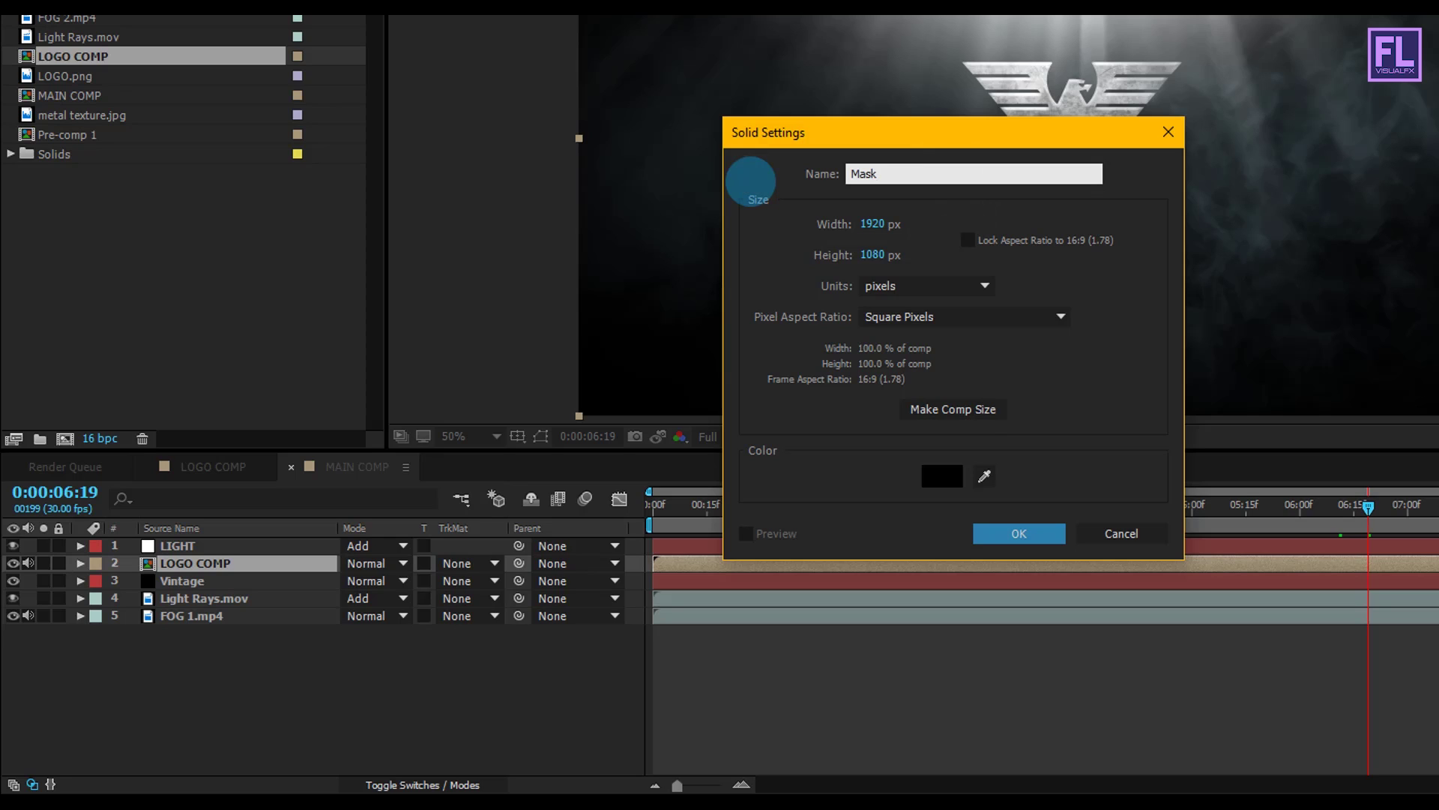
click(1009, 529)
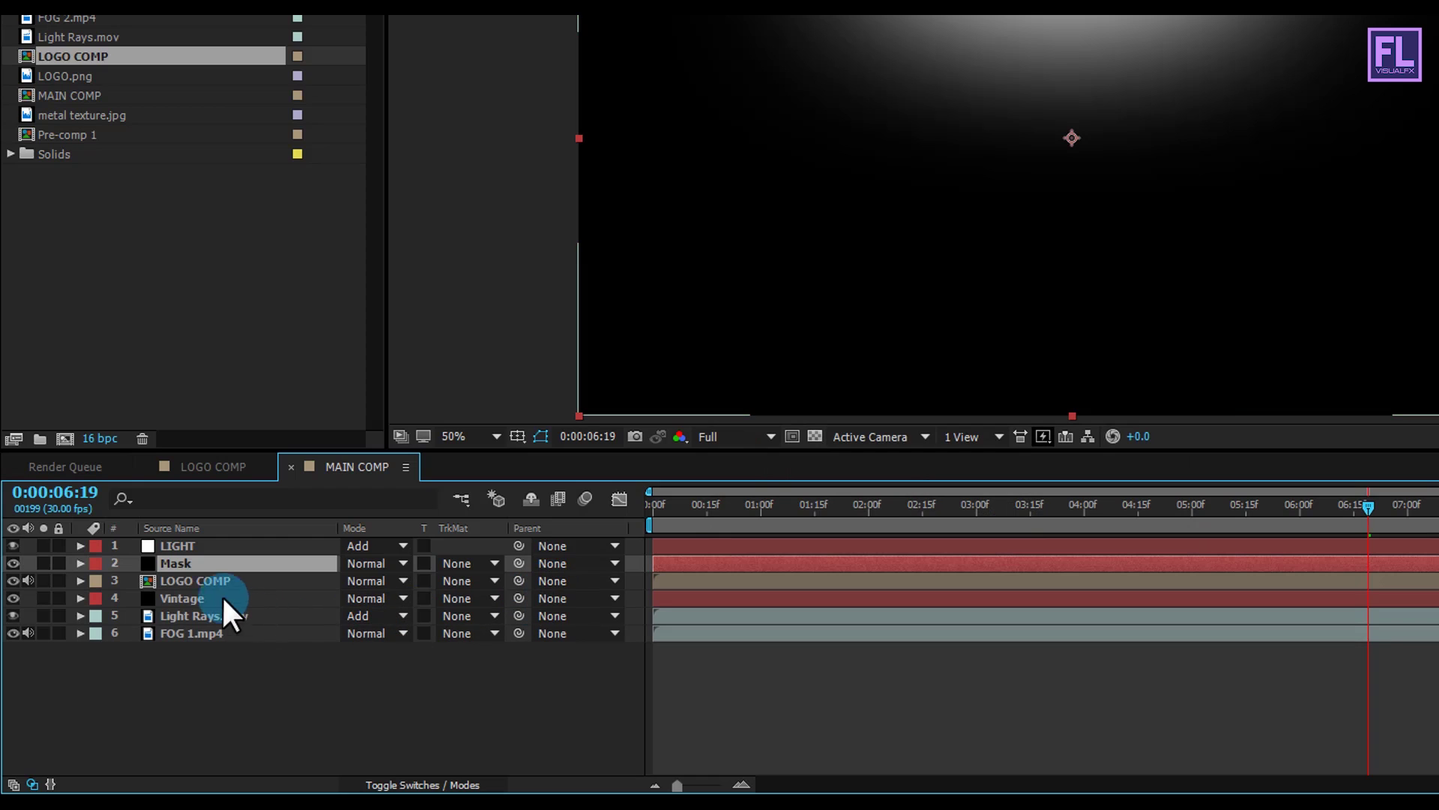
drag(178, 563, 187, 542)
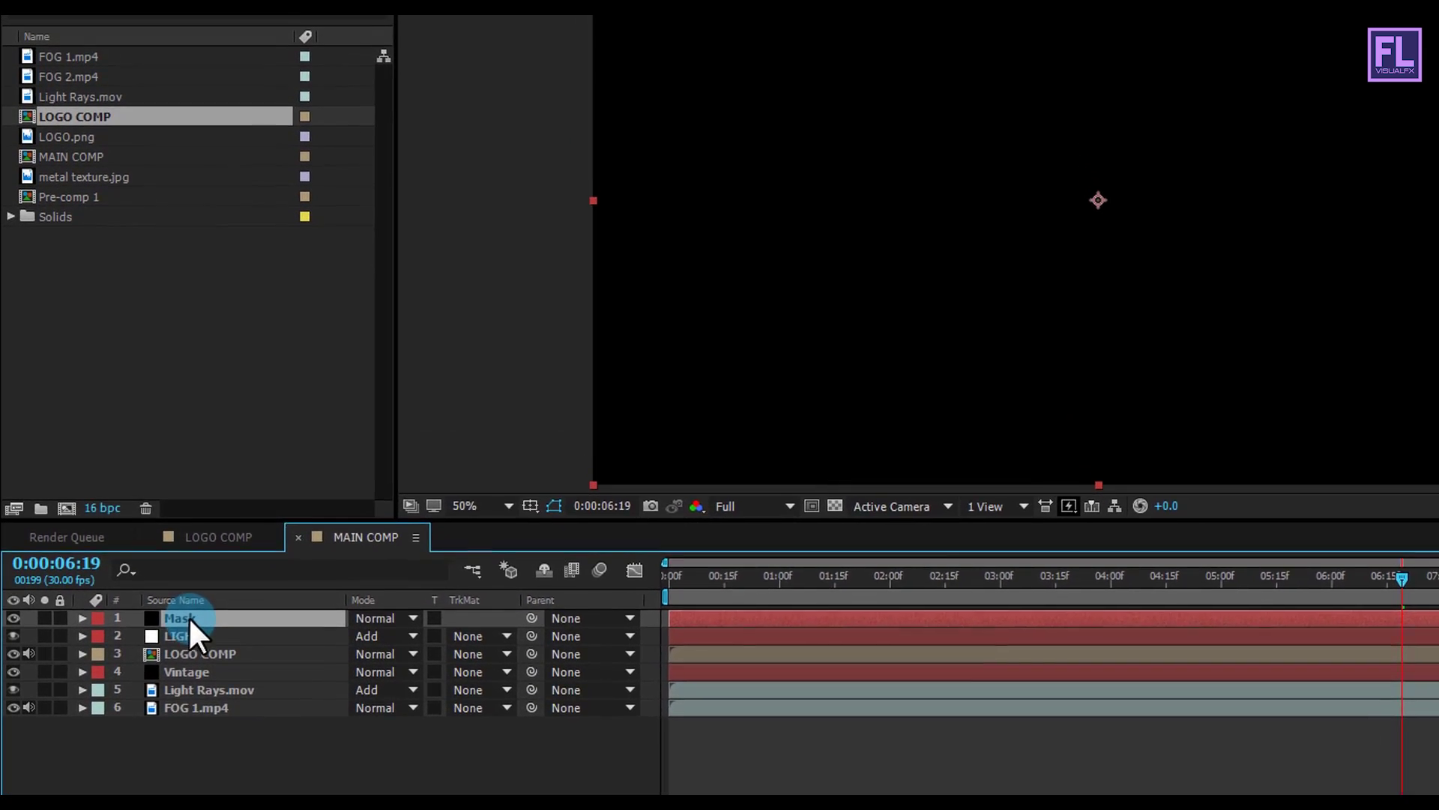
Step: Add a full-frame rectangular mask to the Mask solid and pull its upper and lower edges inward to letterbox proportions
drag(208, 0, 268, 0)
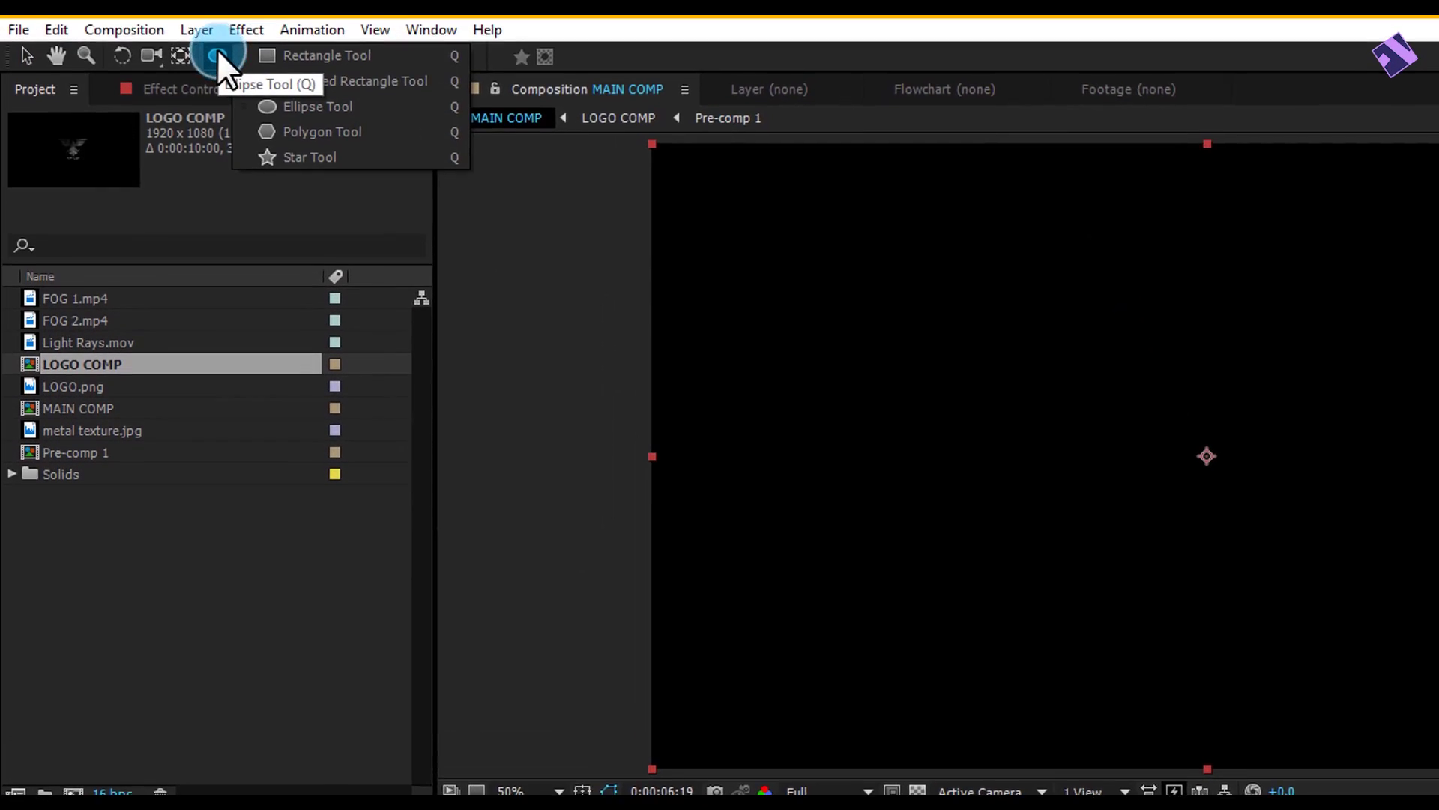
drag(282, 87, 295, 80)
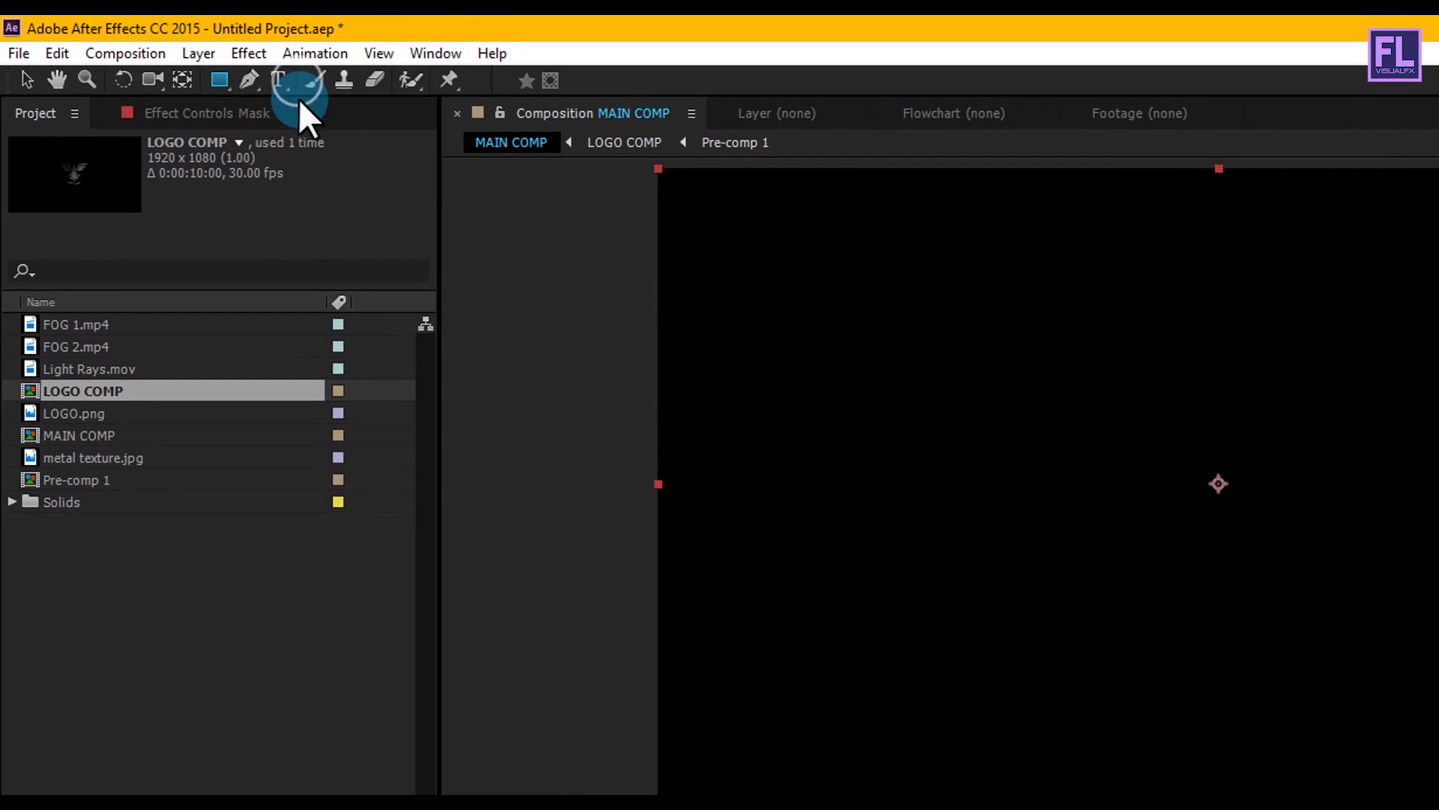
click(223, 81)
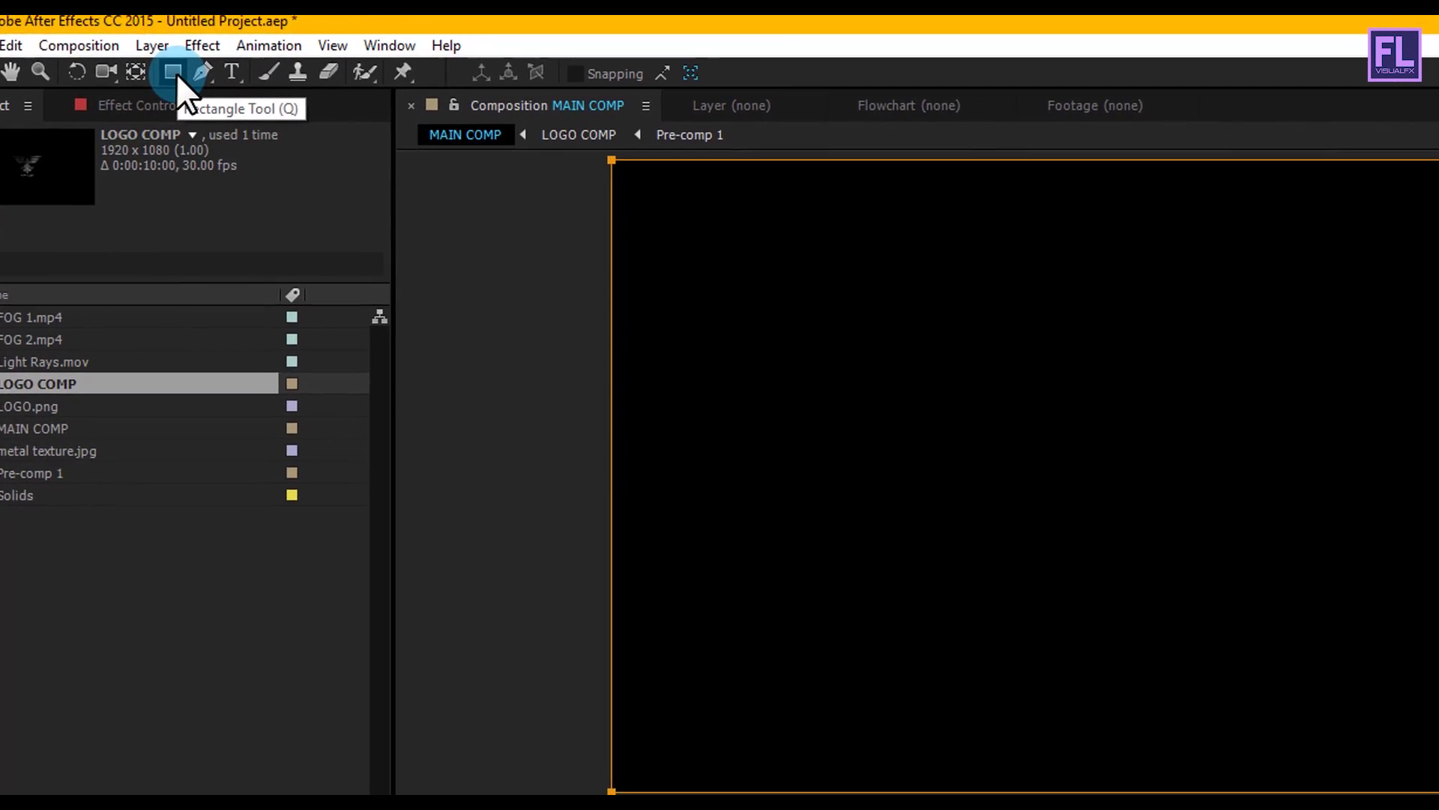
click(824, 124)
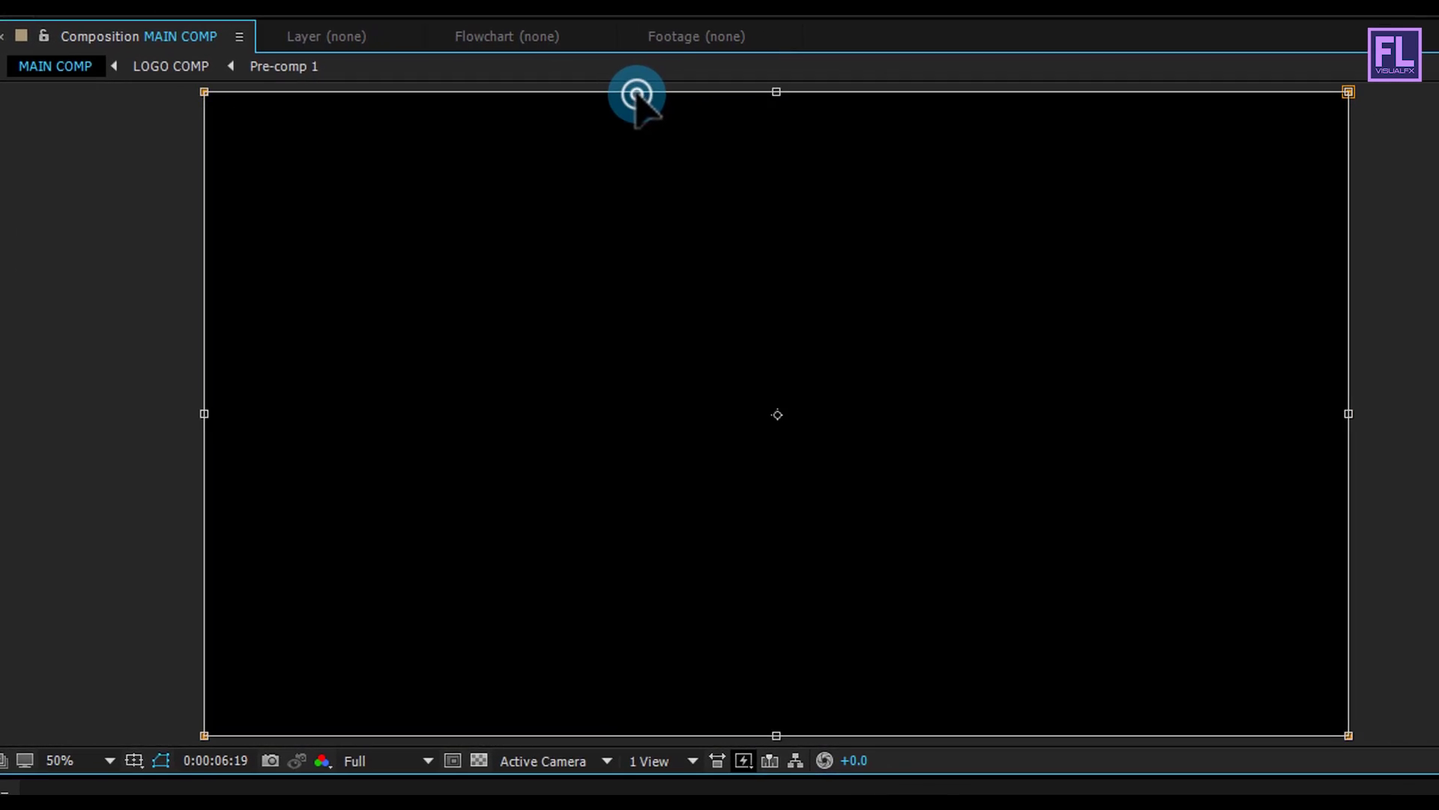
drag(755, 88, 761, 172)
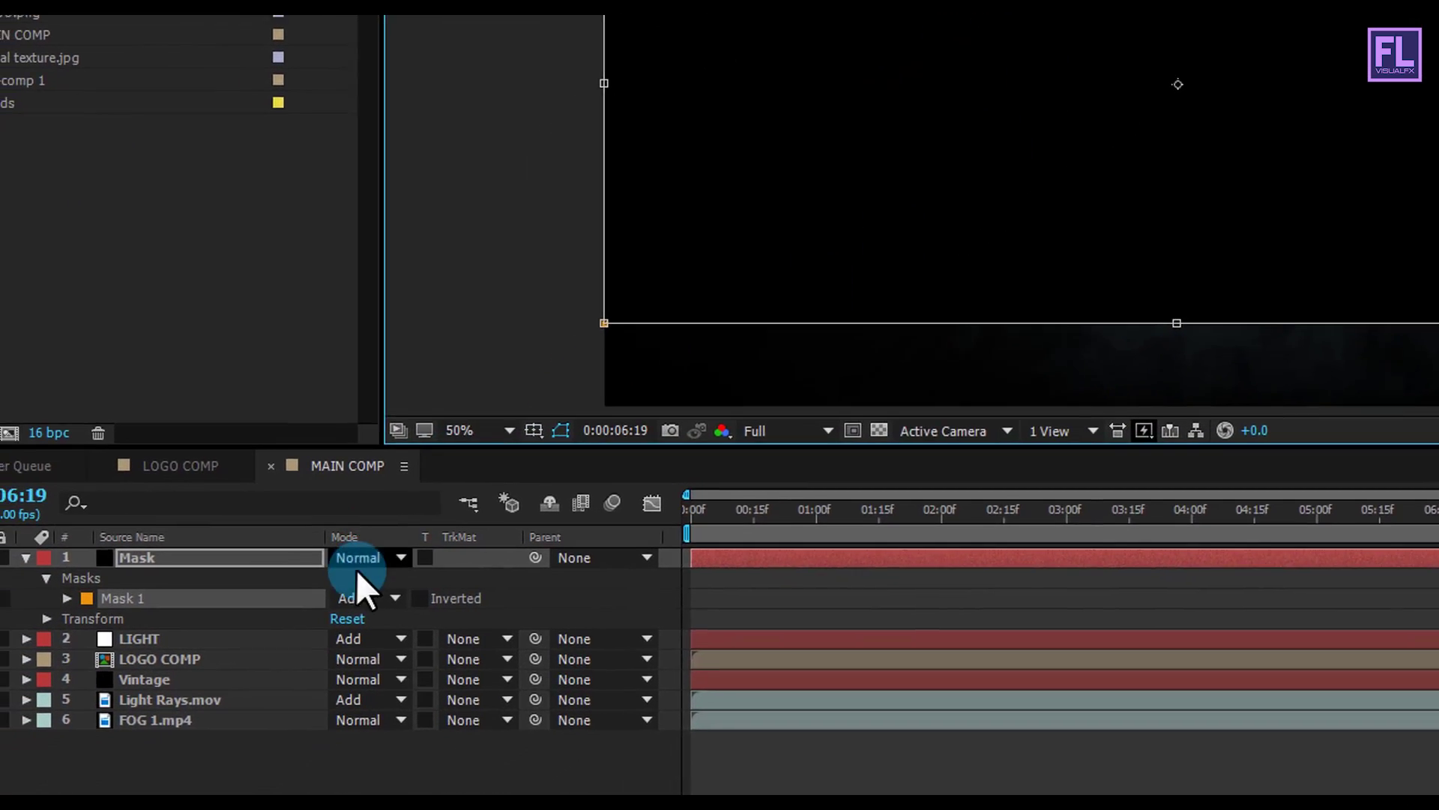
Step: Set the Mask layer's rectangular mask mode to Subtract, then collapse the layer's properties and deselect it
click(398, 561)
click(443, 642)
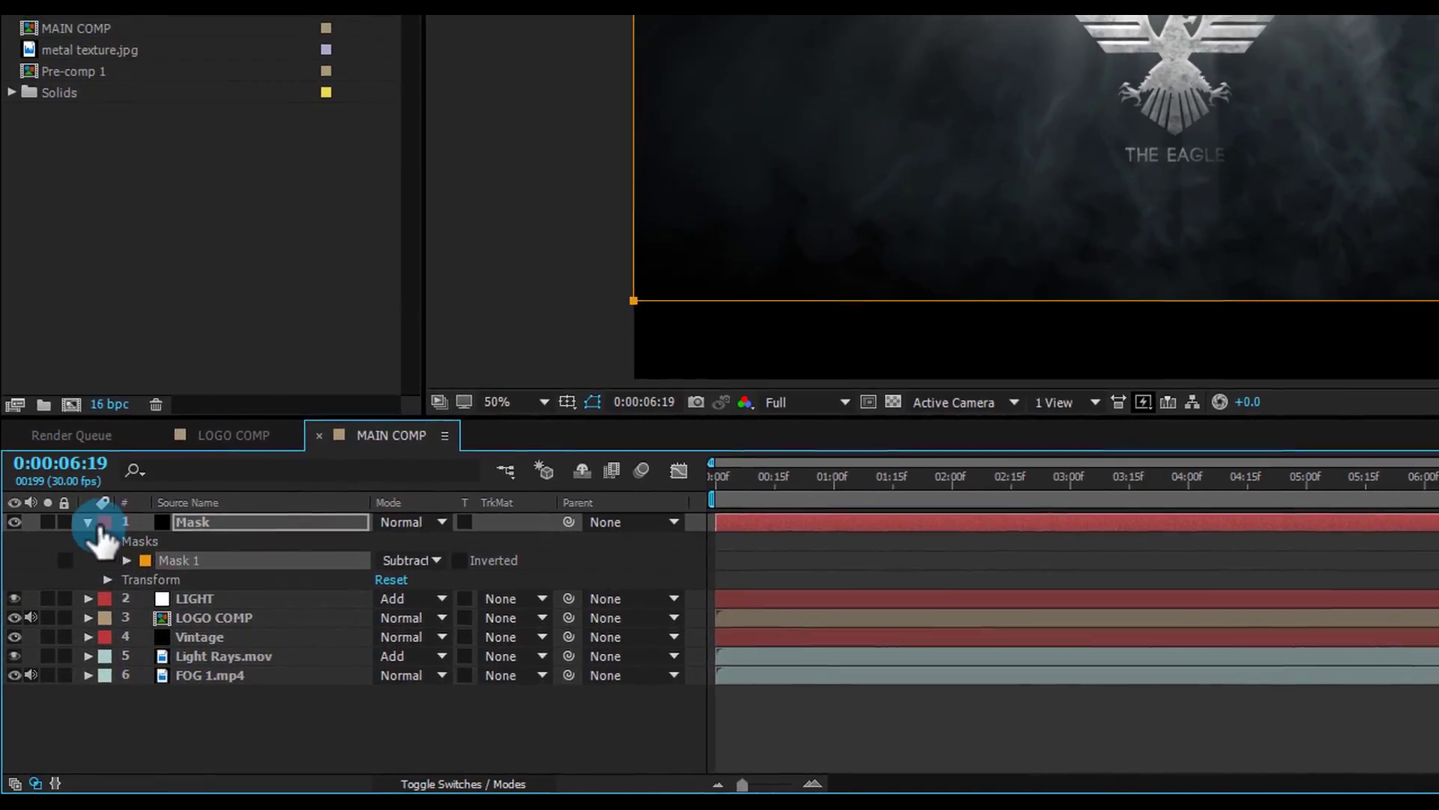
click(88, 522)
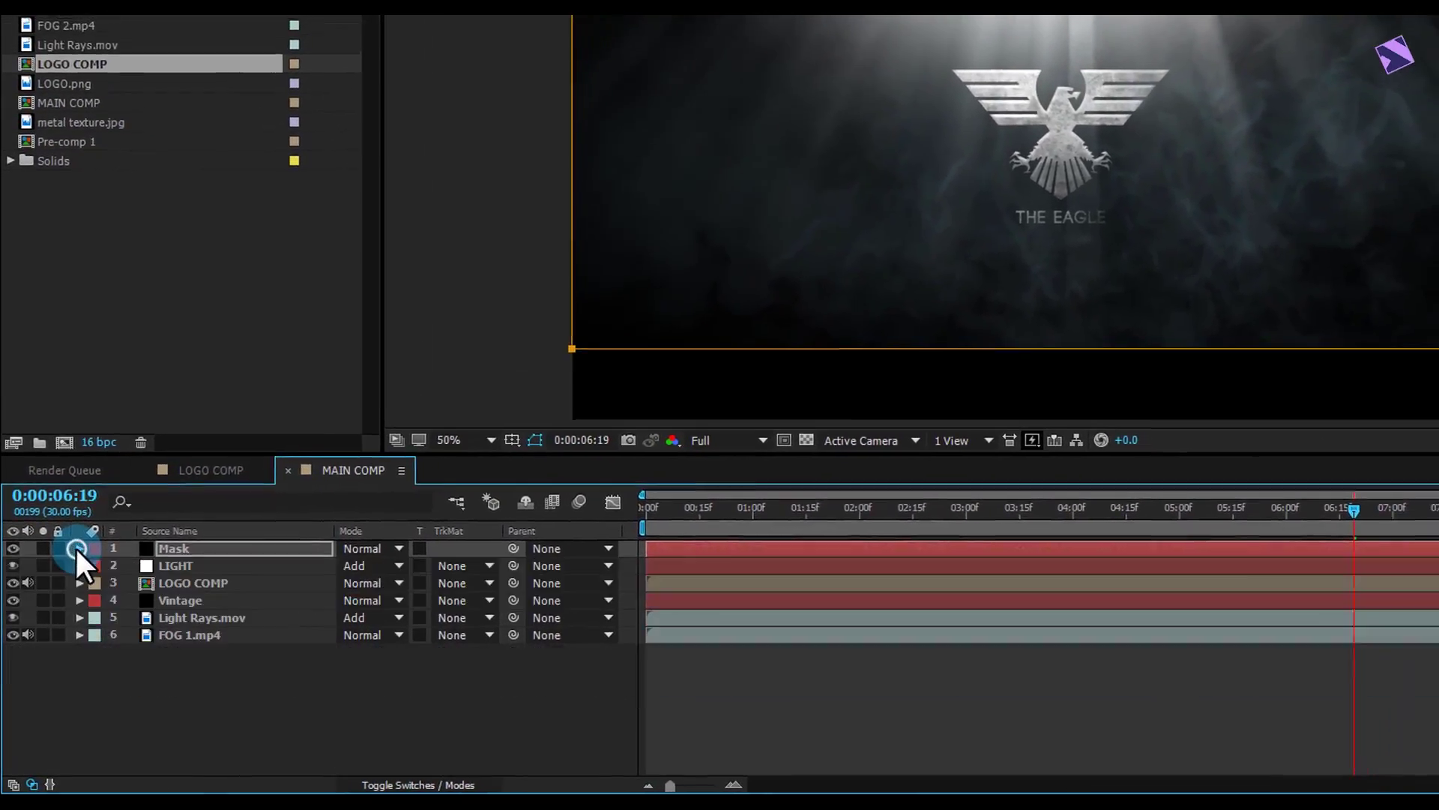
click(281, 741)
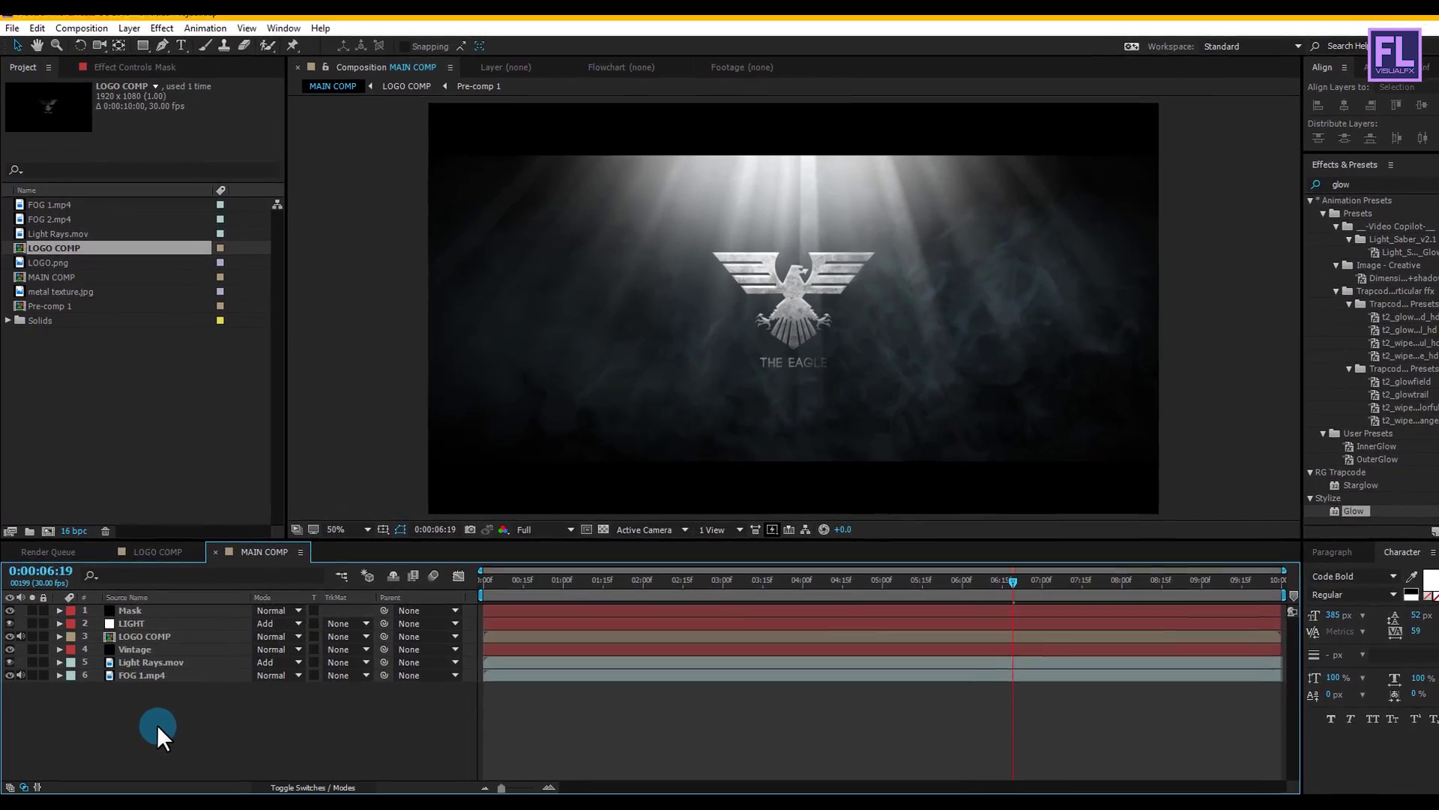
Step: Create an adjustment layer above all other layers in MAIN COMP and select it
right_click(156, 724)
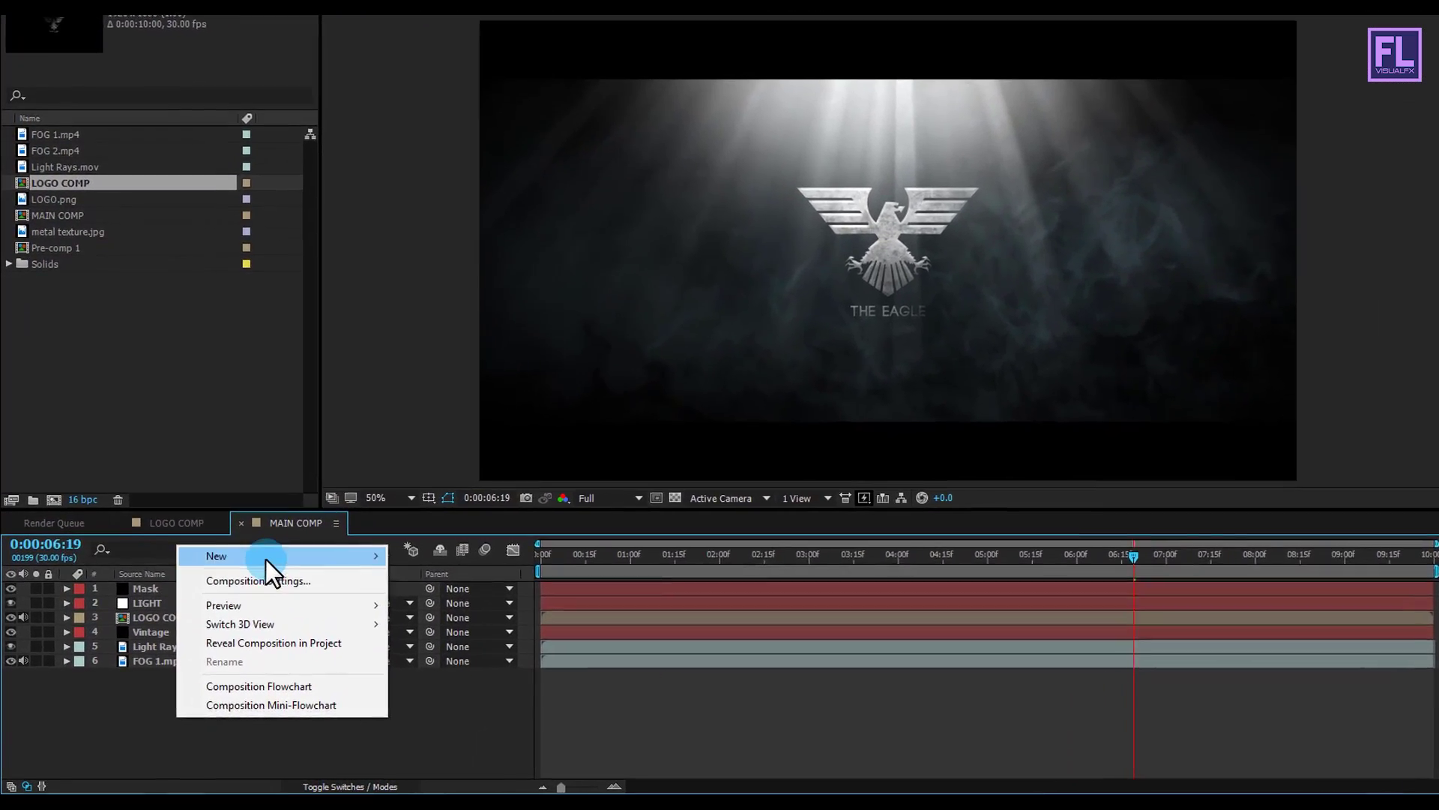
mouse_move(265, 558)
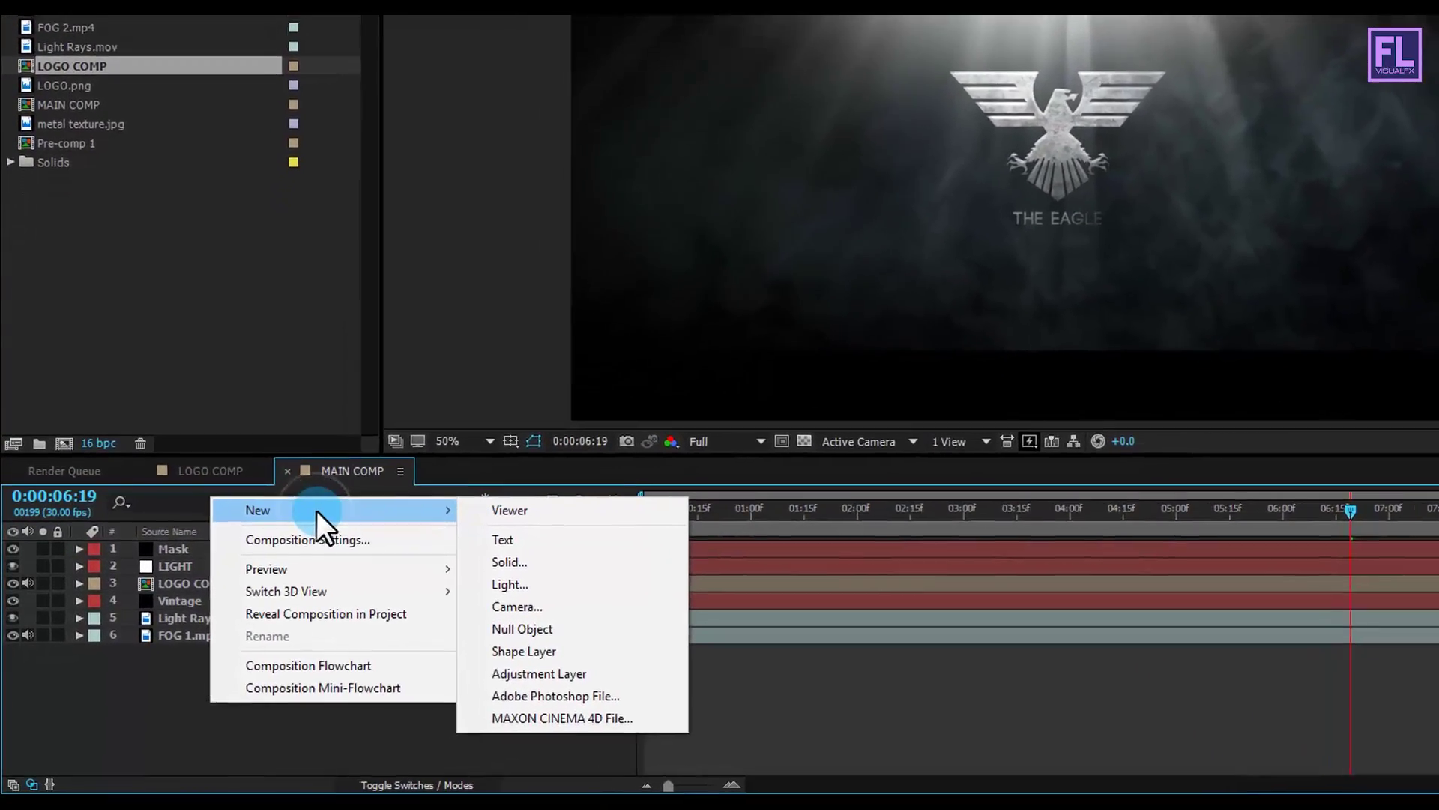
click(666, 662)
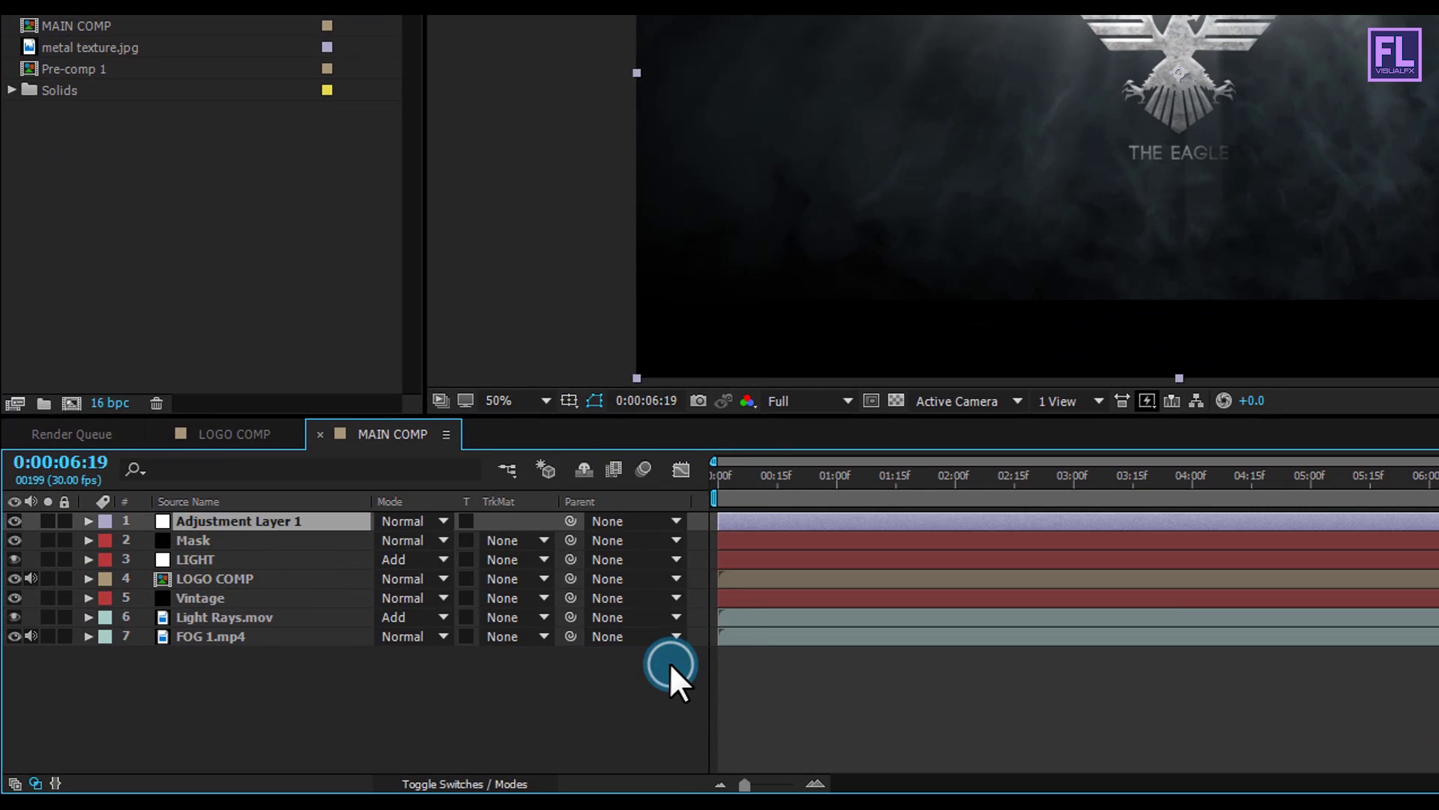
click(212, 542)
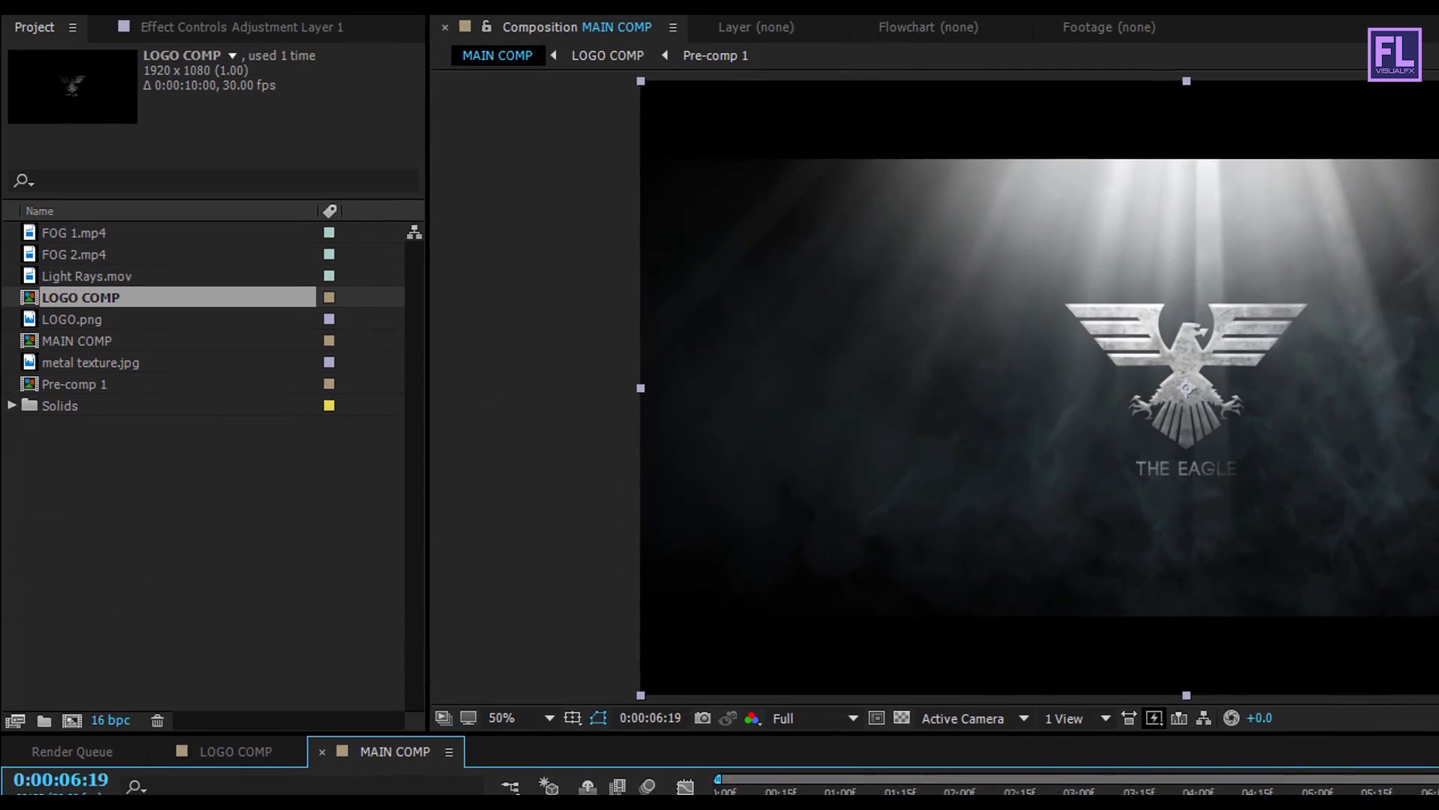
Step: Apply Noise at 3% and Unsharp Mask with amount 22 and radius 9 to the adjustment layer
click(248, 21)
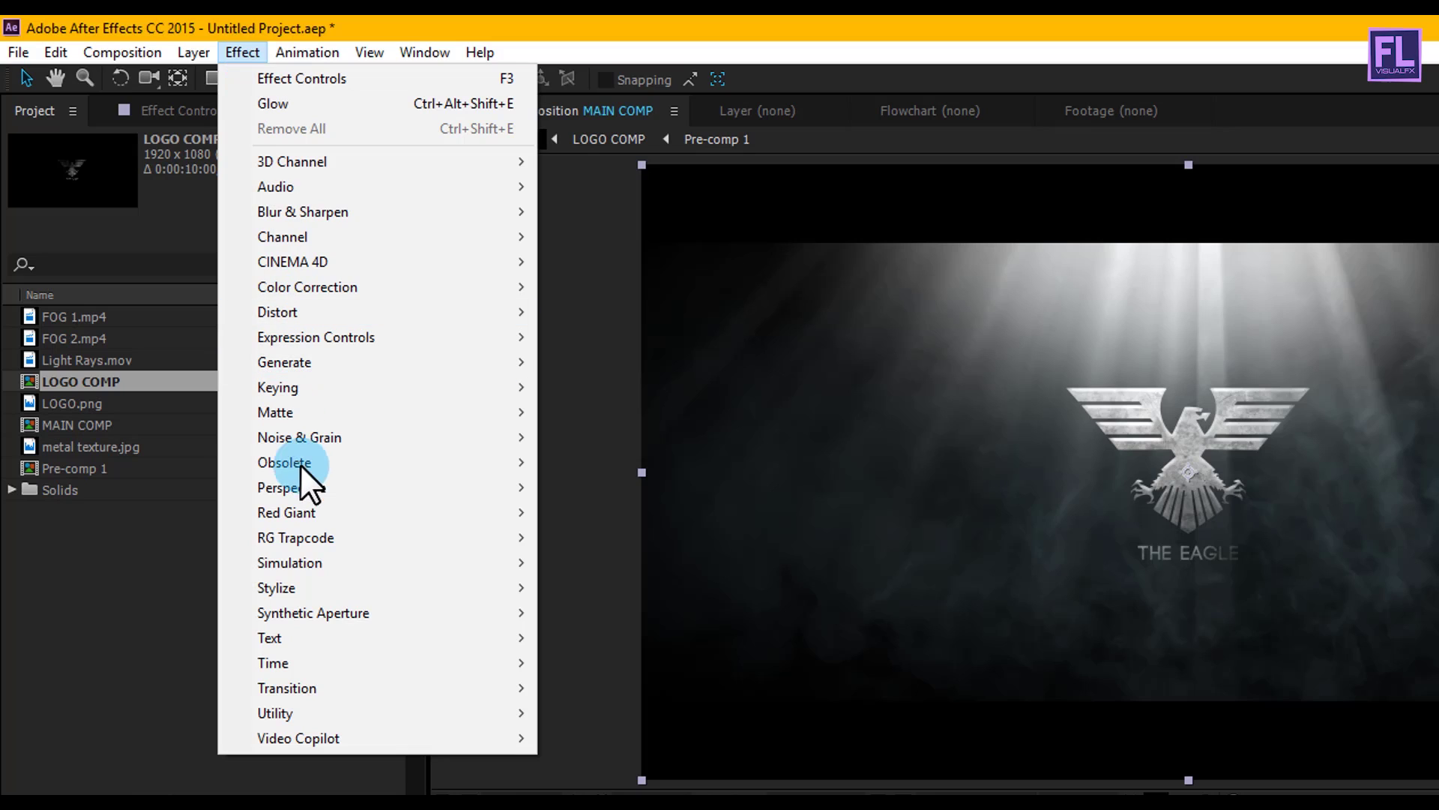
mouse_move(347, 438)
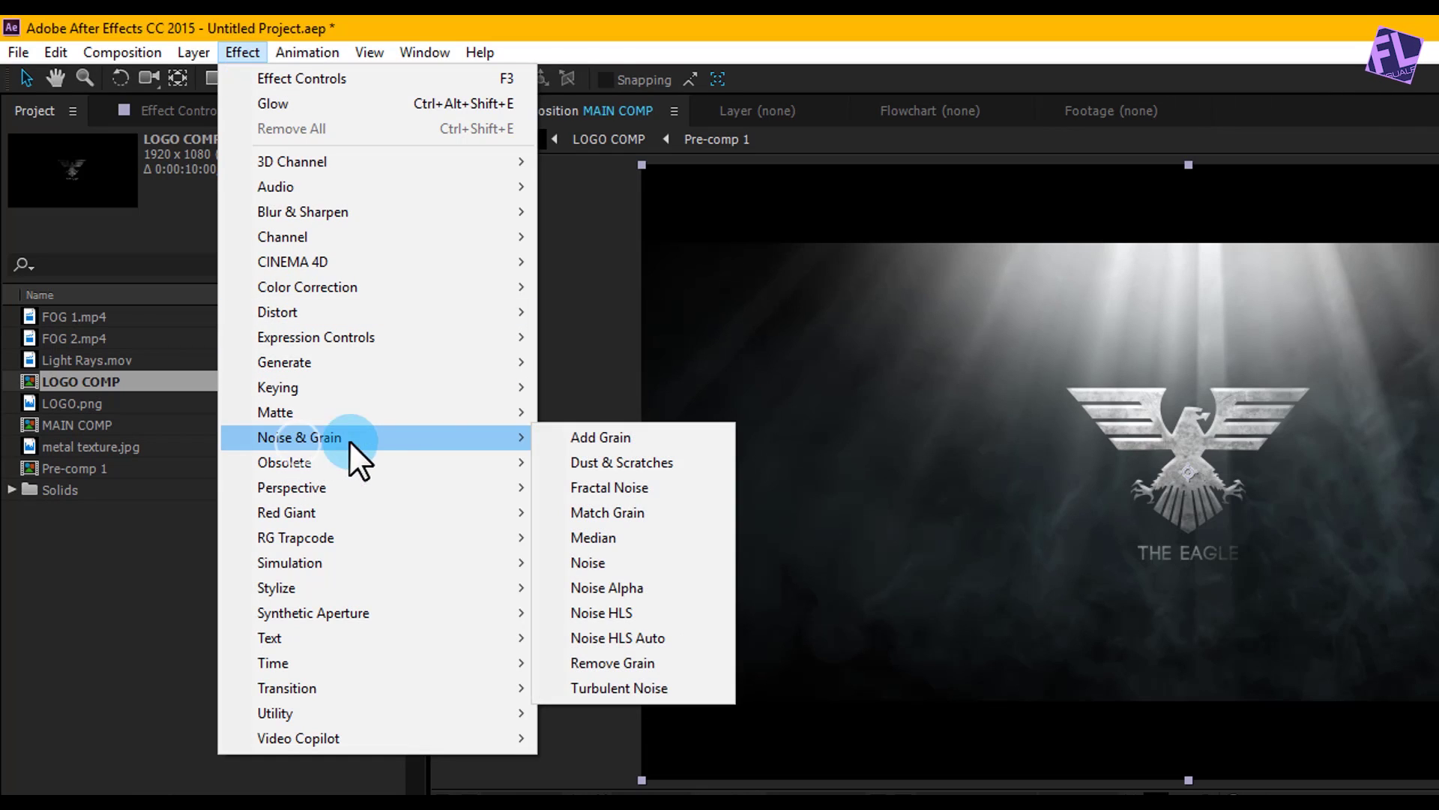
click(632, 570)
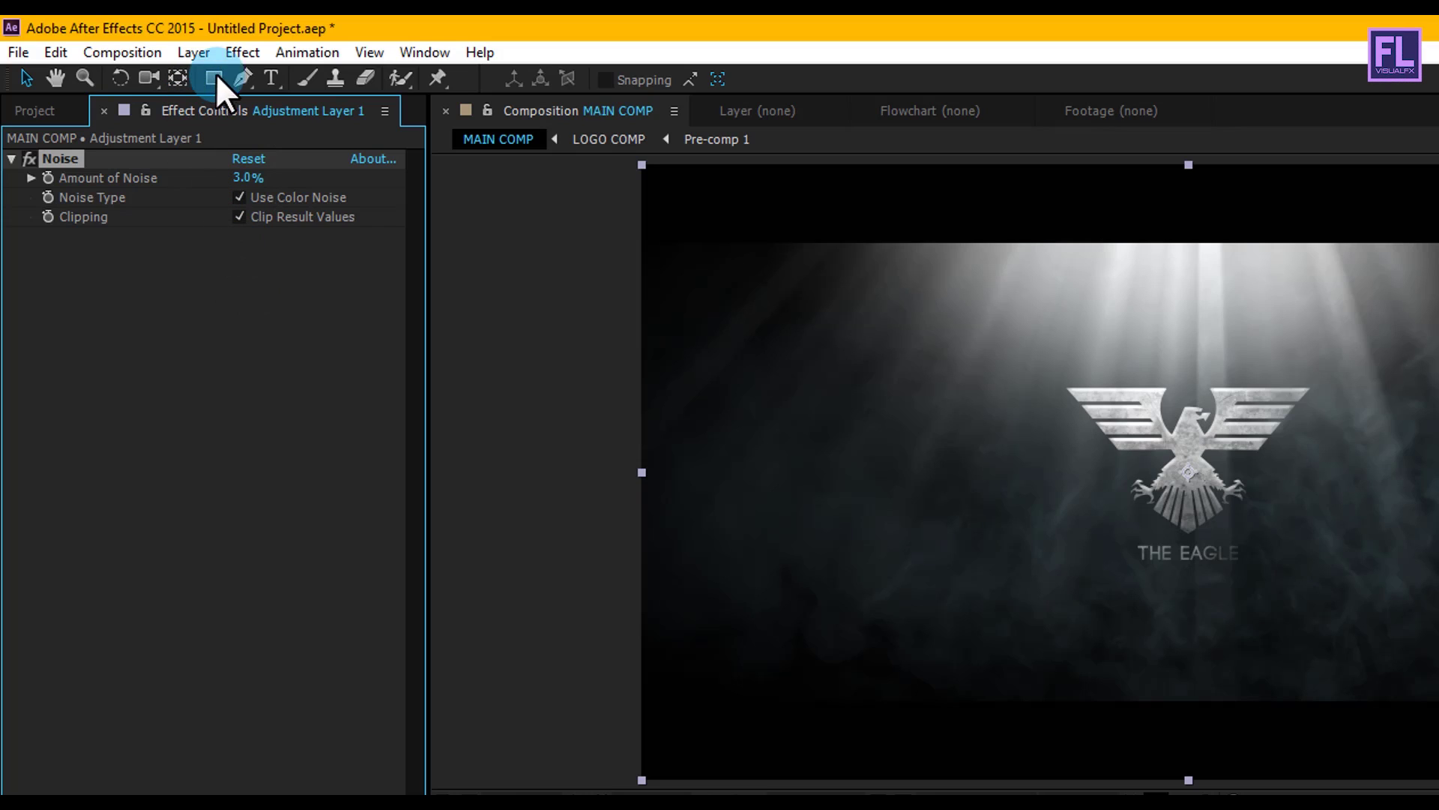
click(242, 52)
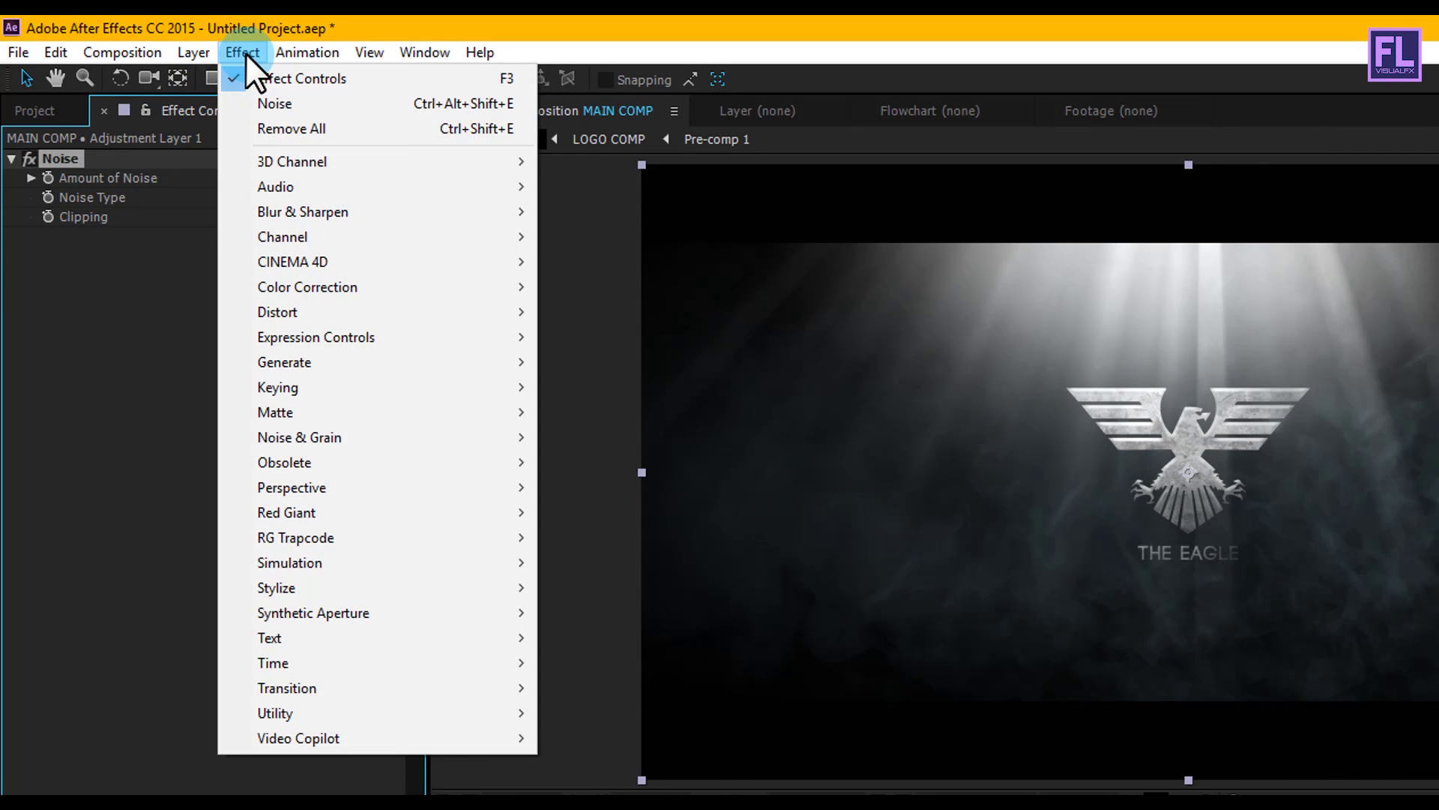
click(286, 210)
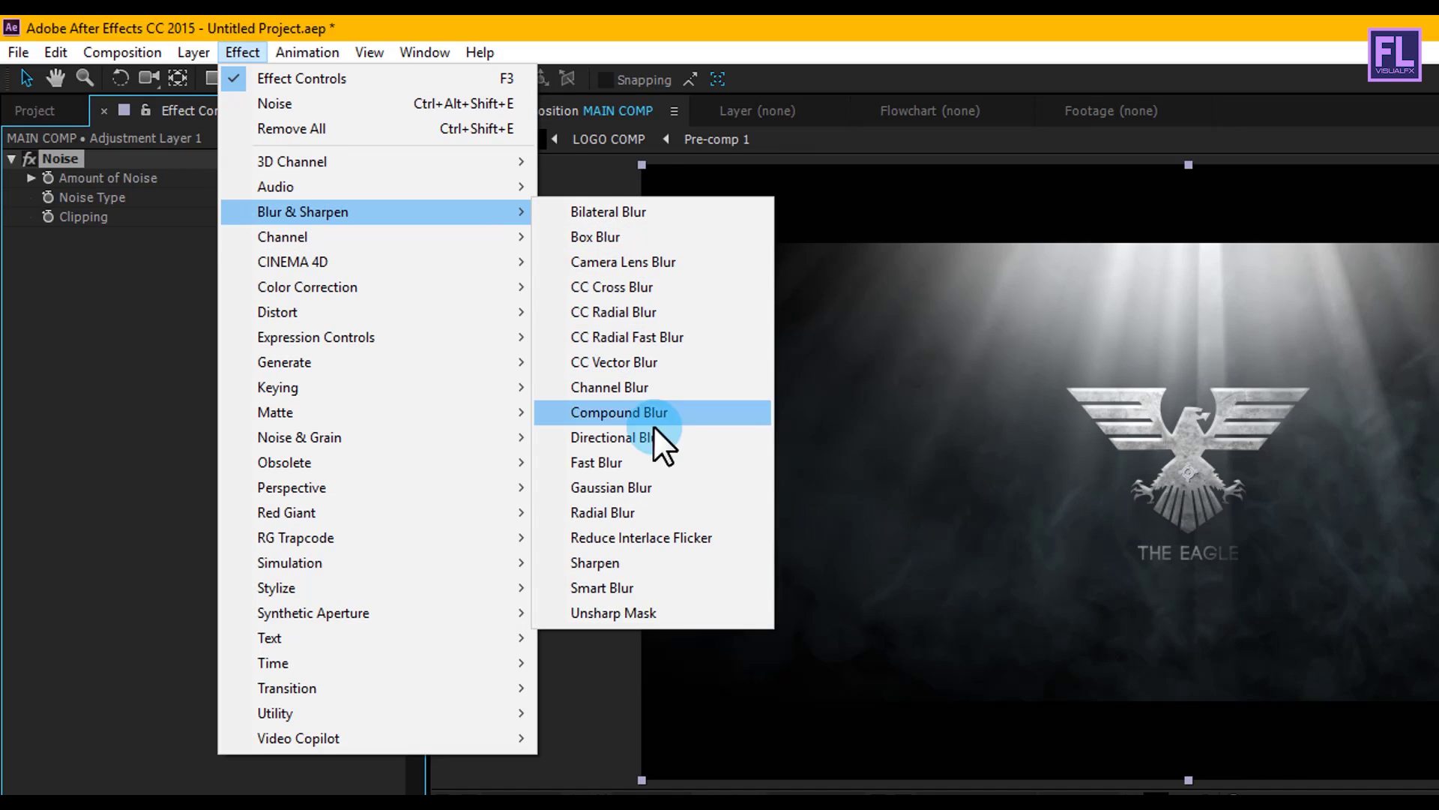
click(659, 615)
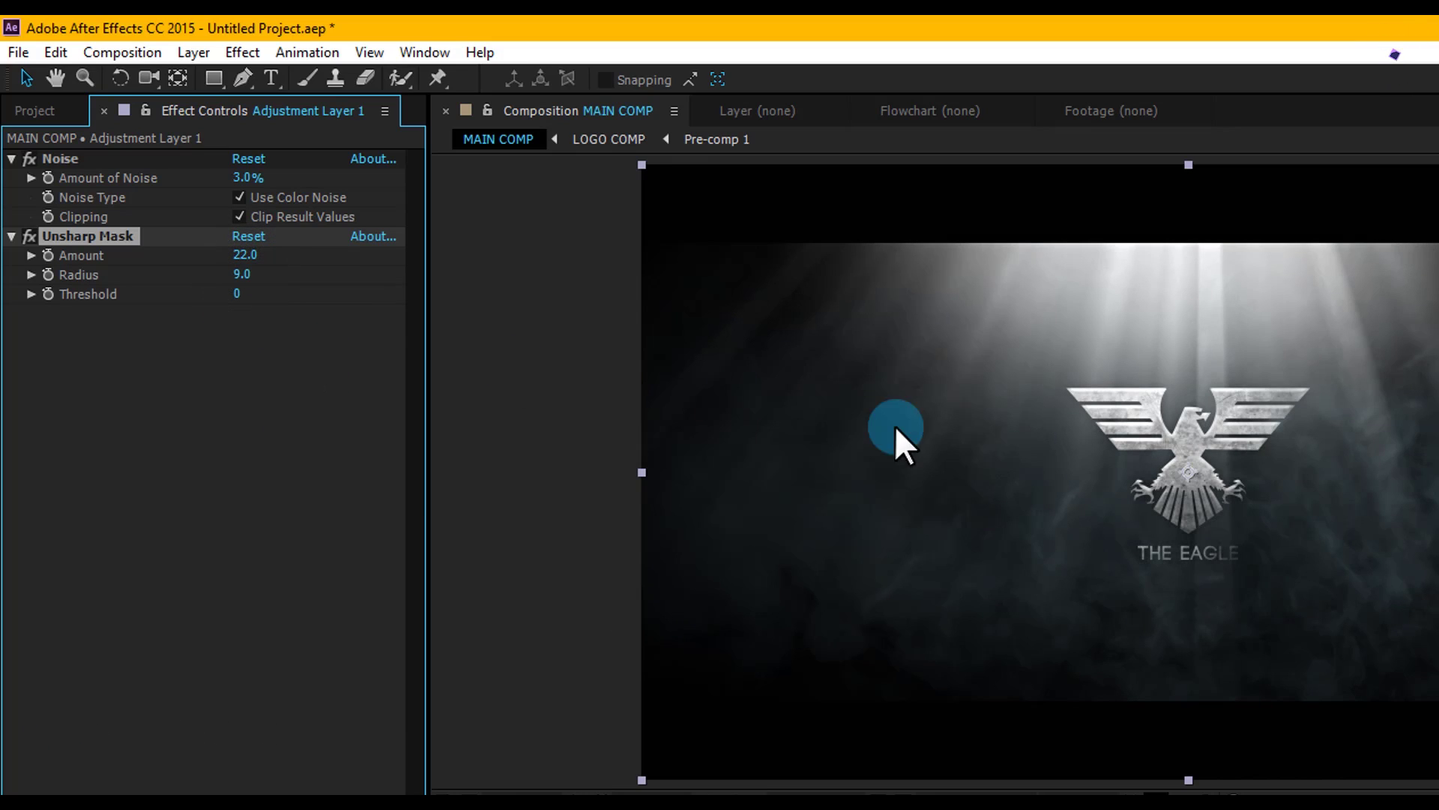
Step: Duplicate the Unsharp Mask effect and set the copy's amount to 30 and radius to 16.2
key(h)
key(period)
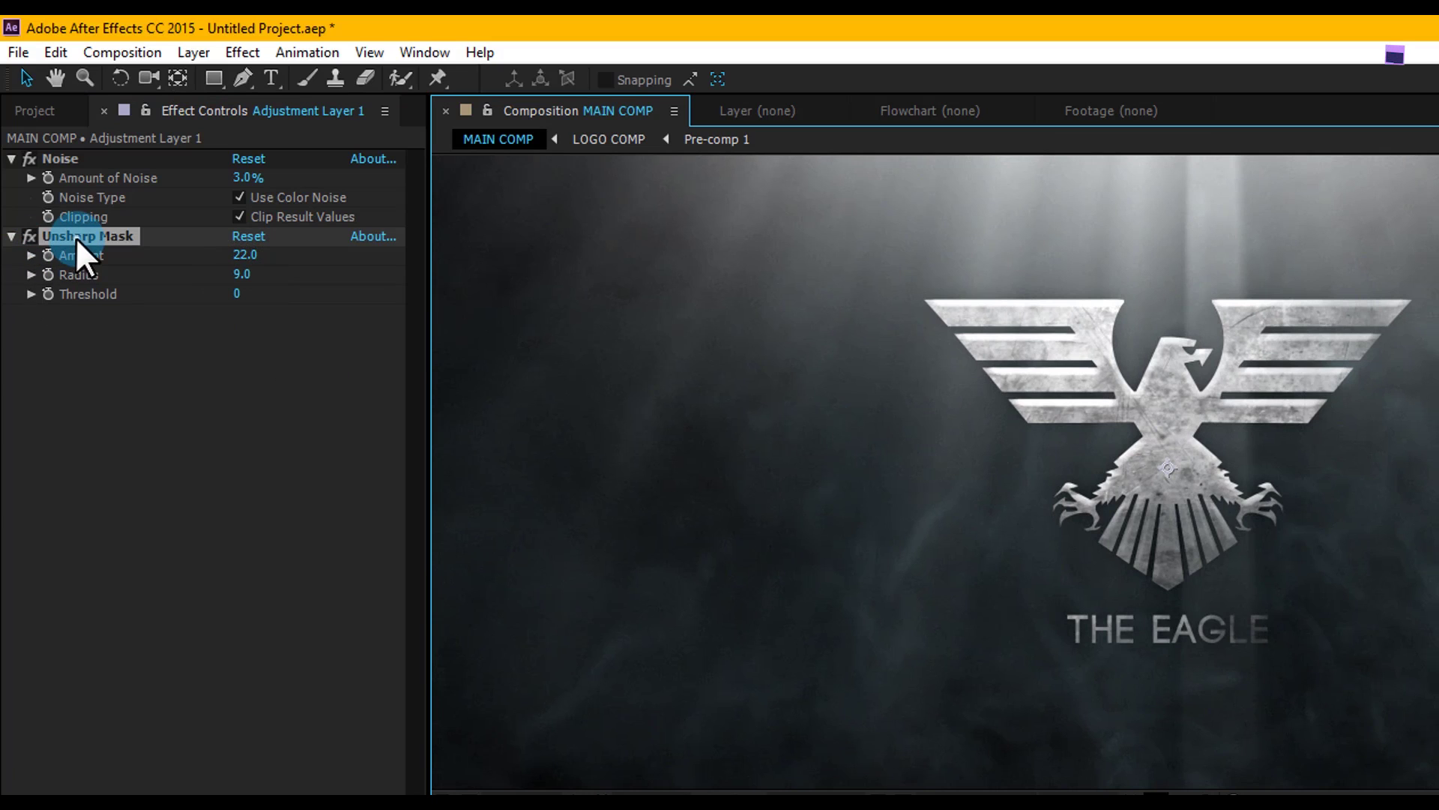
key(ctrl+d)
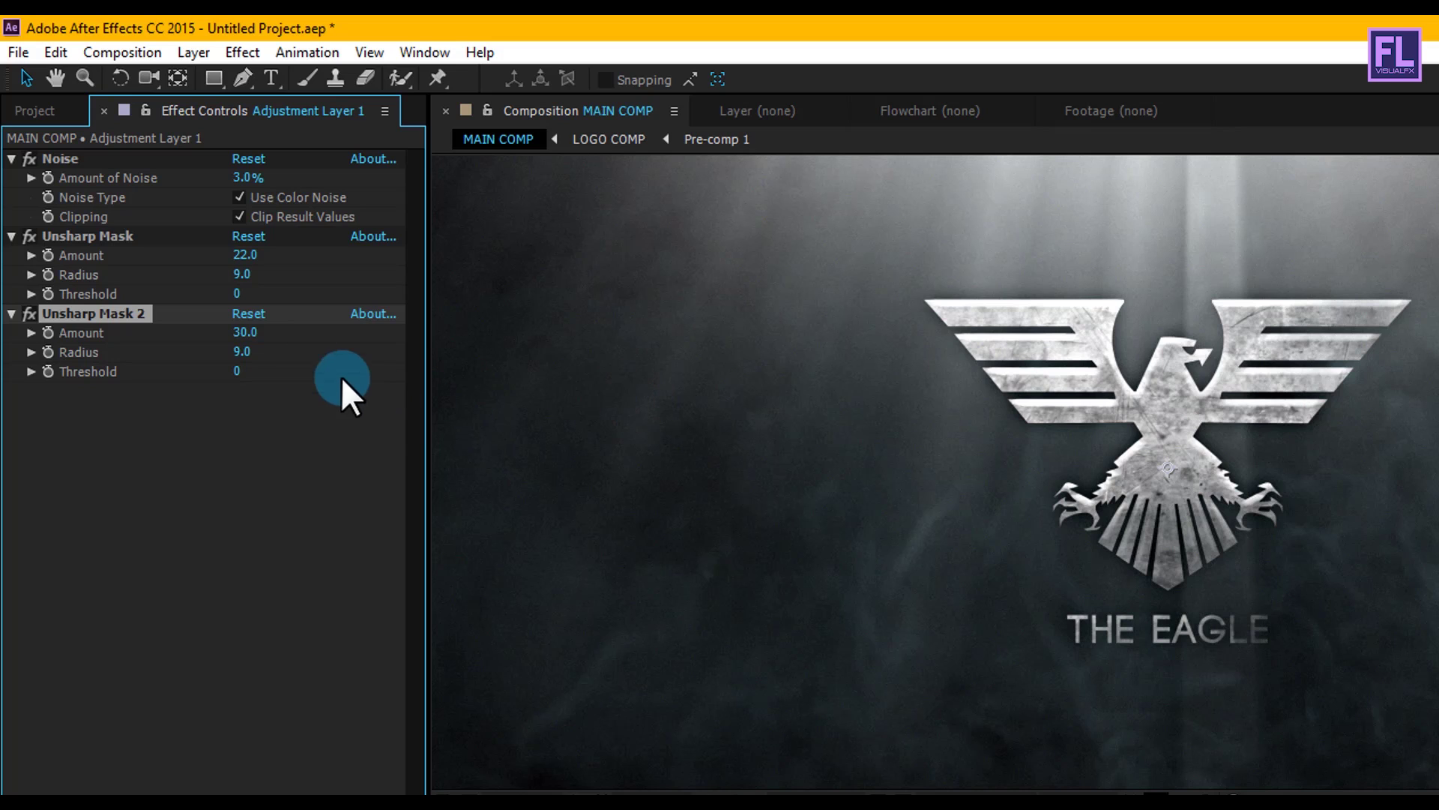
drag(244, 352, 270, 350)
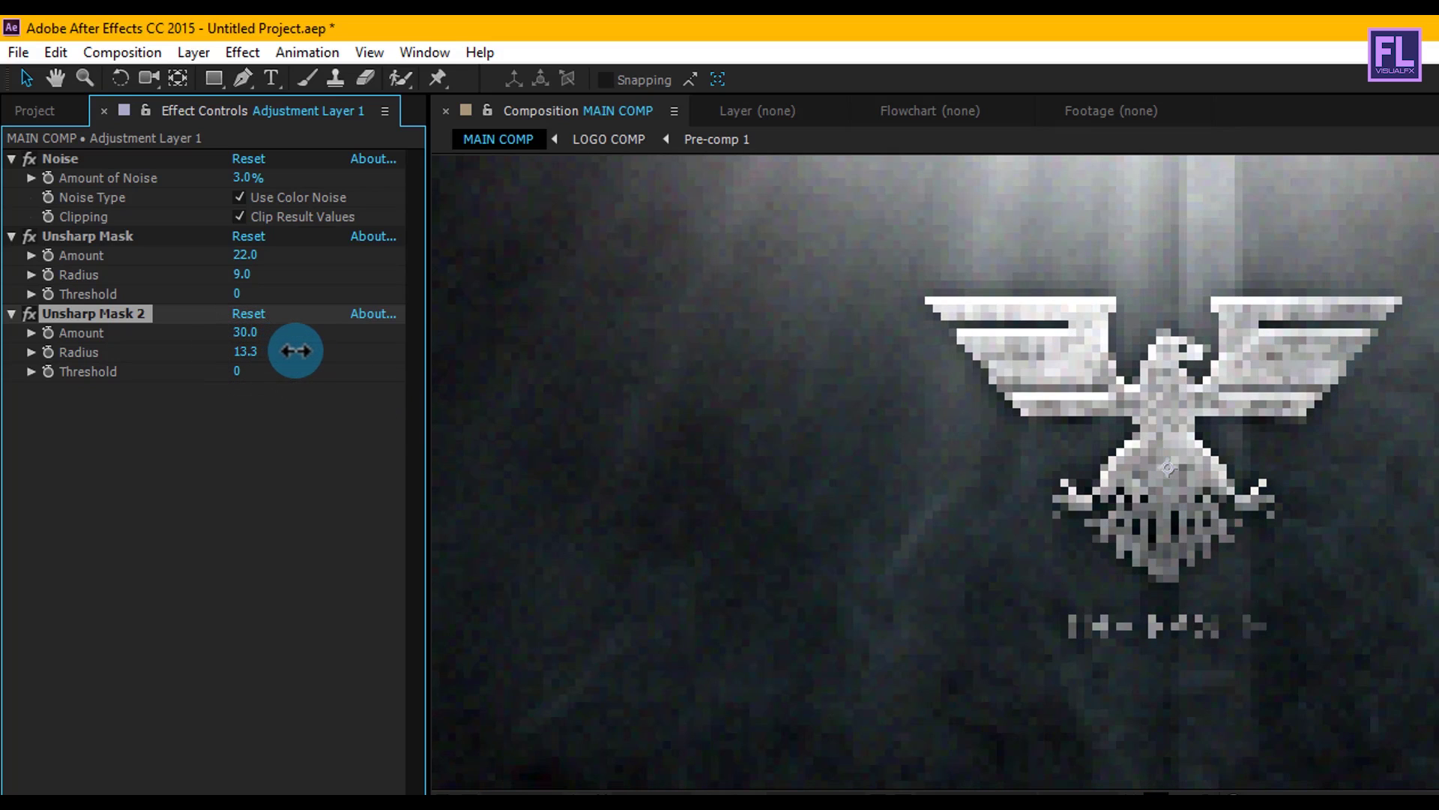
drag(296, 350, 322, 351)
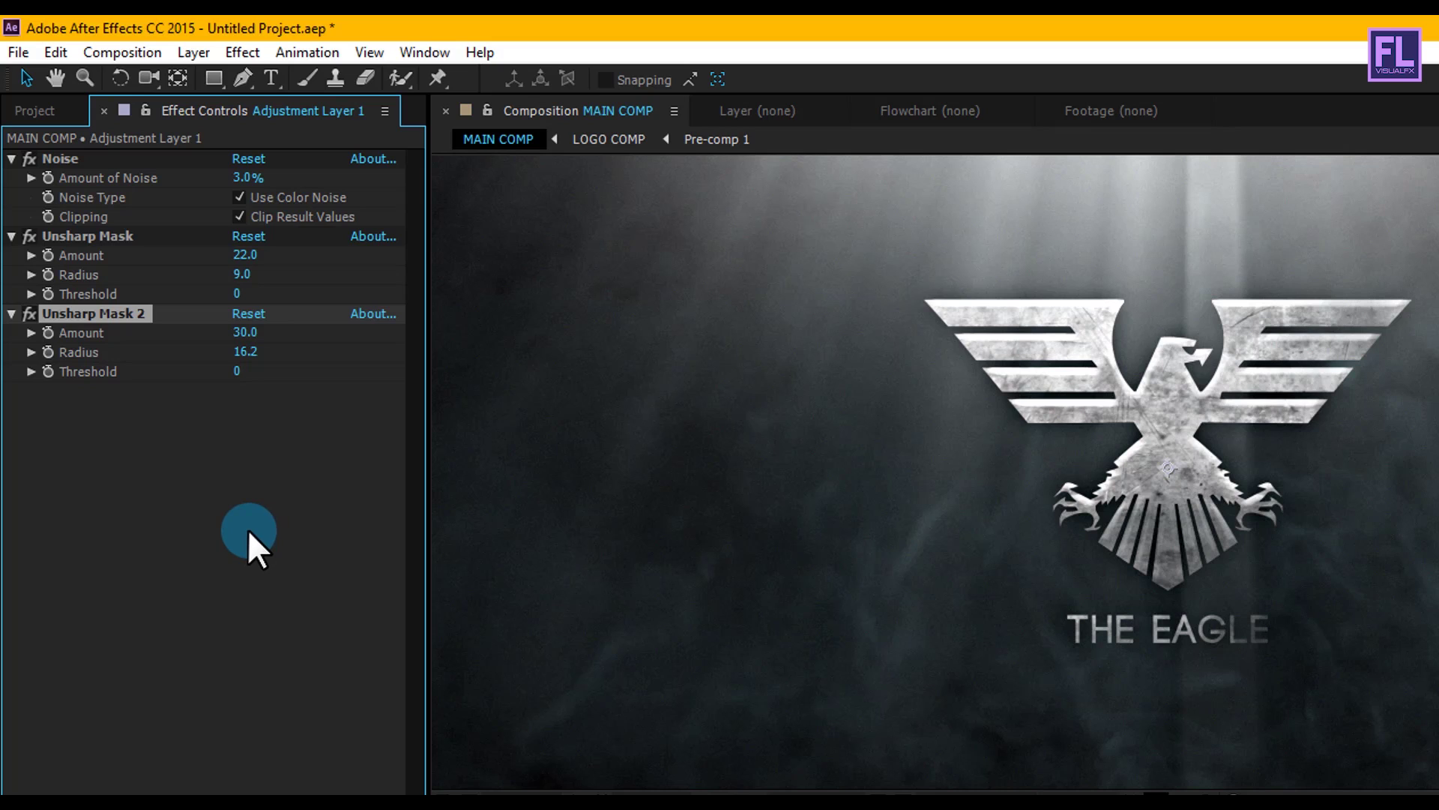
Step: Apply the Sharpen effect to the same adjustment layer with a sharpen amount of 20
click(242, 51)
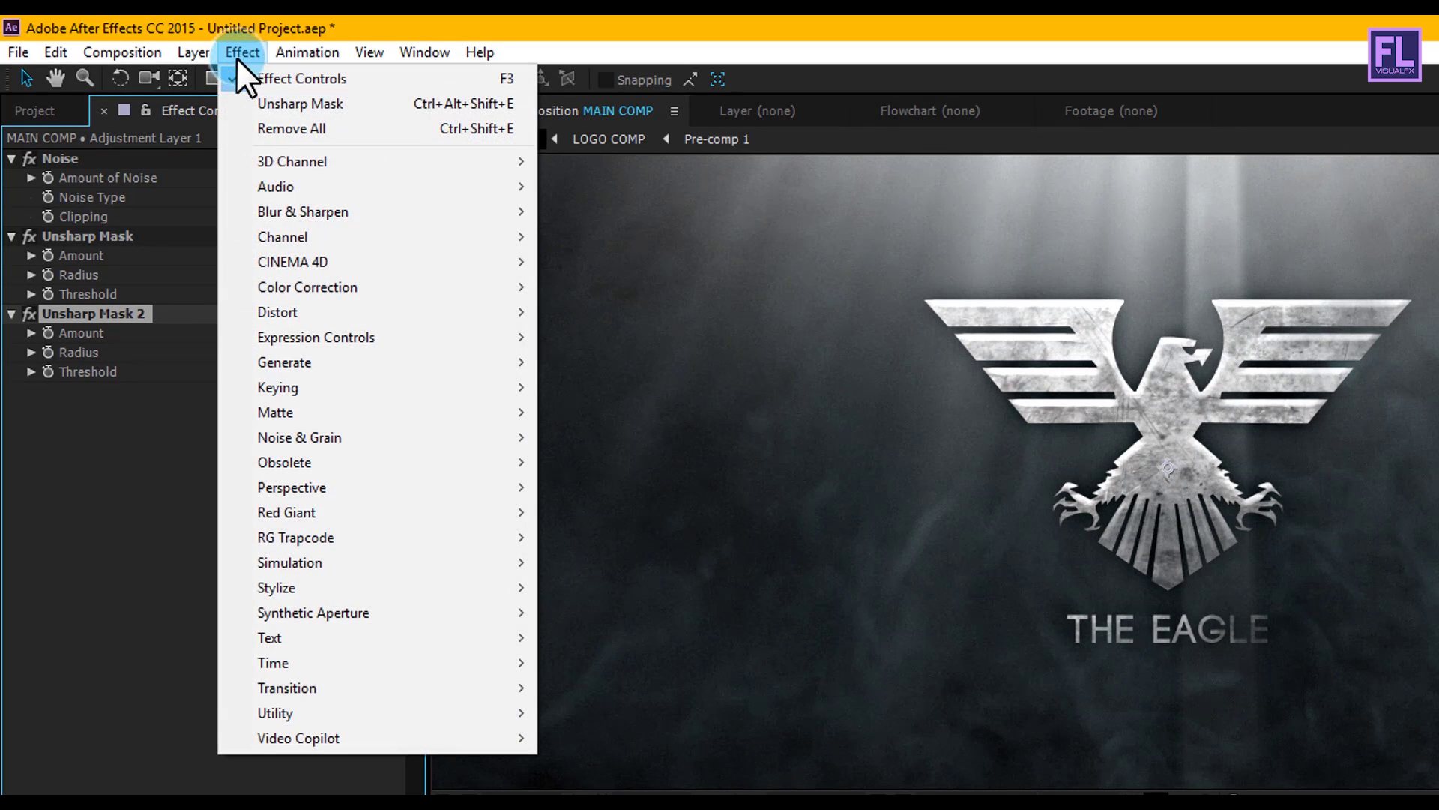
mouse_move(294, 217)
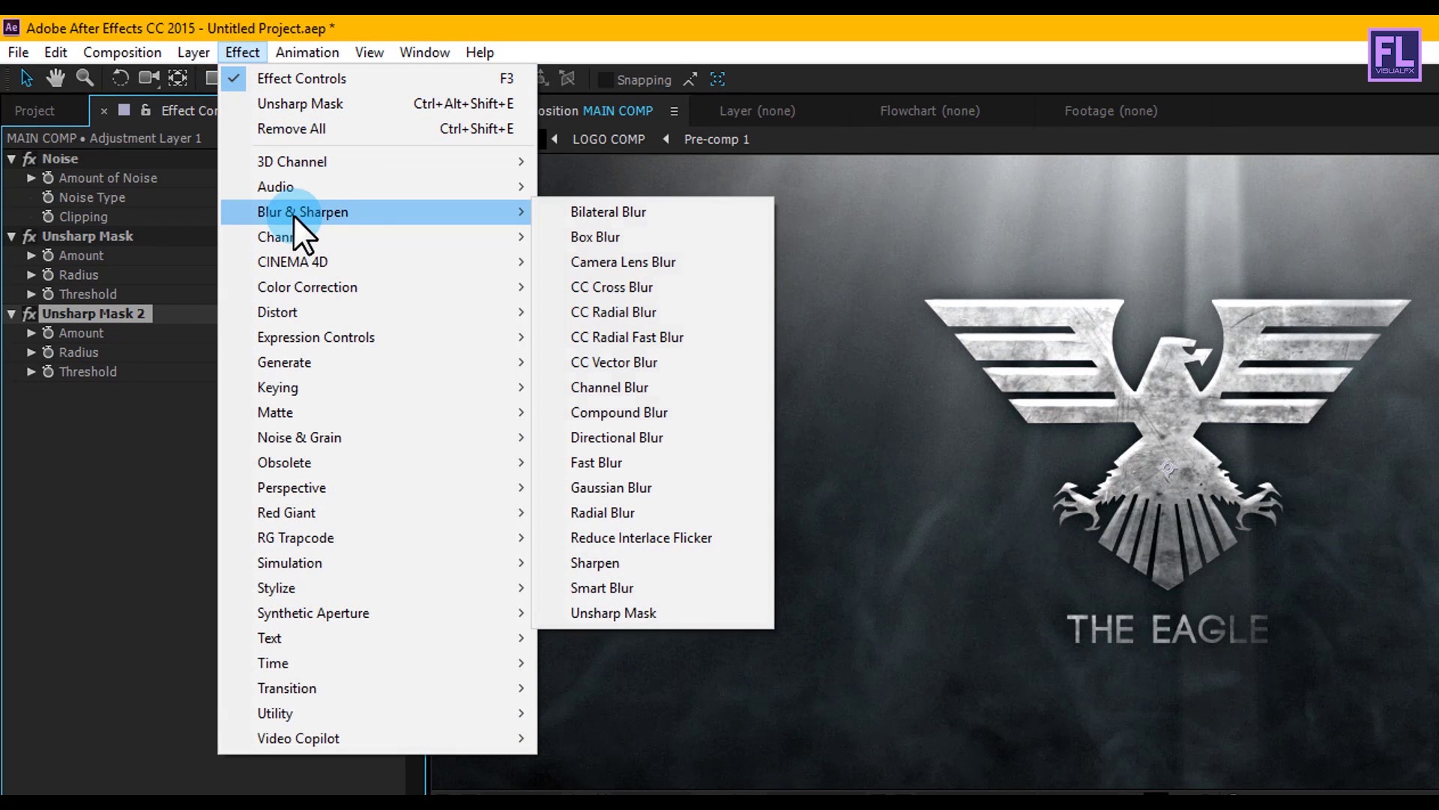
click(594, 562)
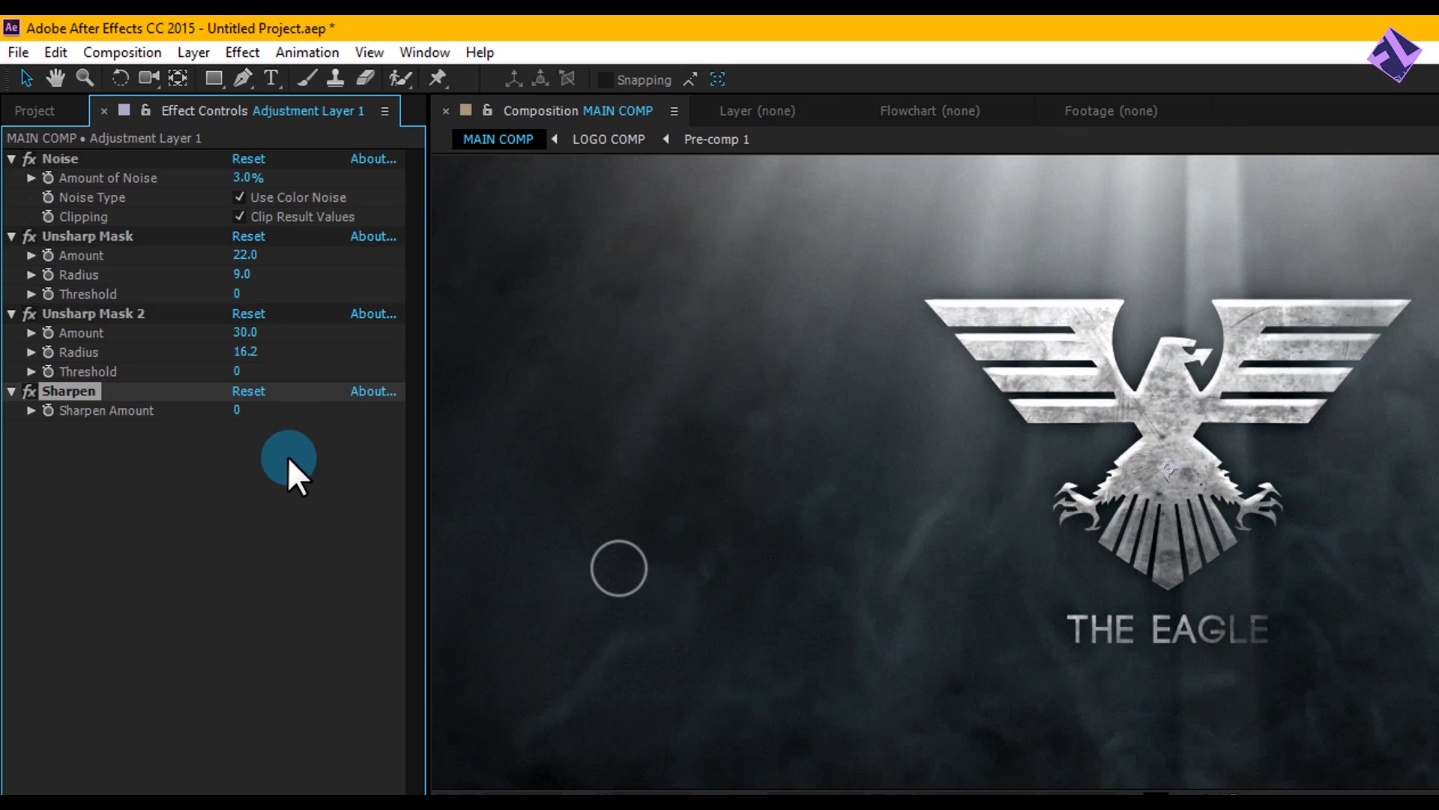
click(237, 411)
text(20)
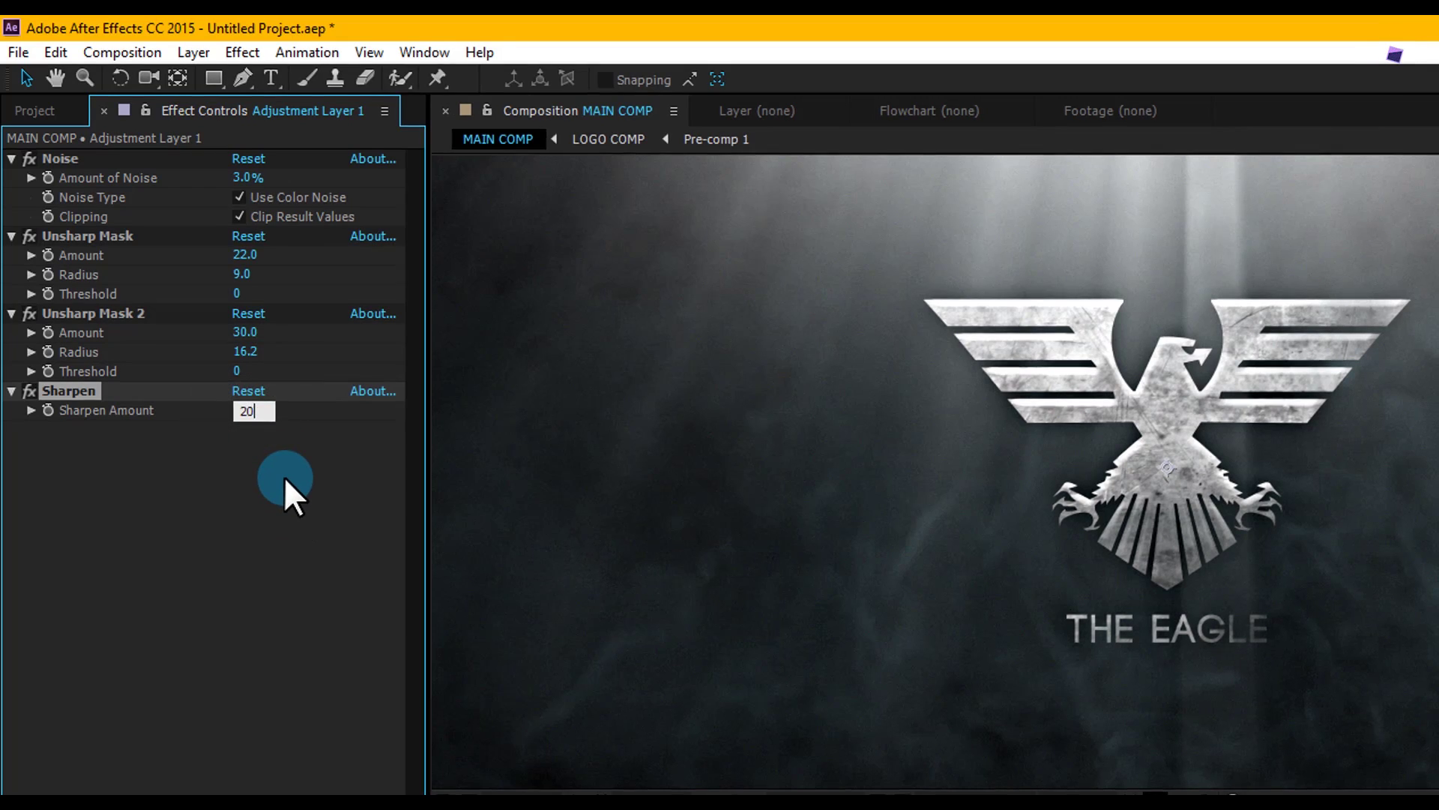
key(Return)
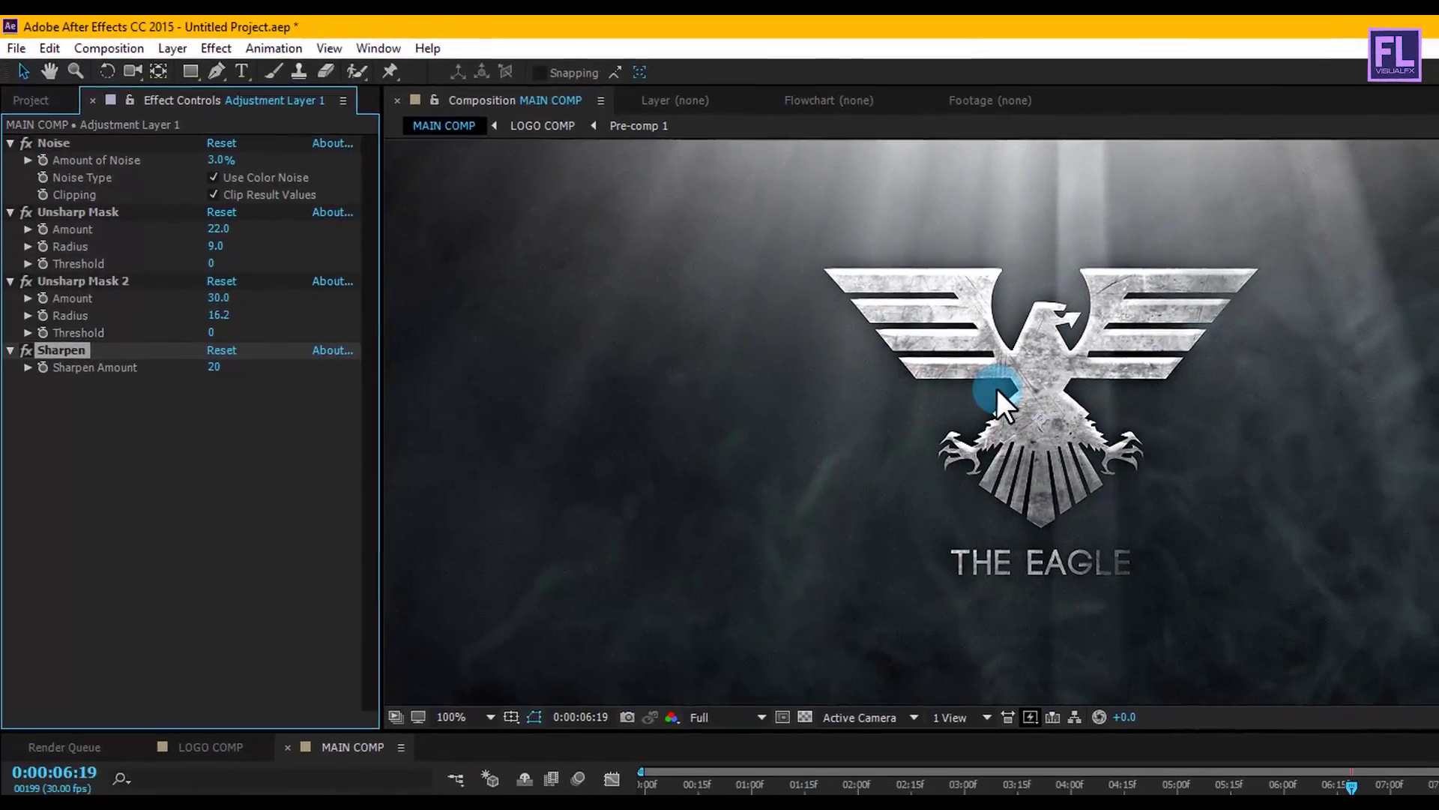
scroll(1125, 427, down, 2)
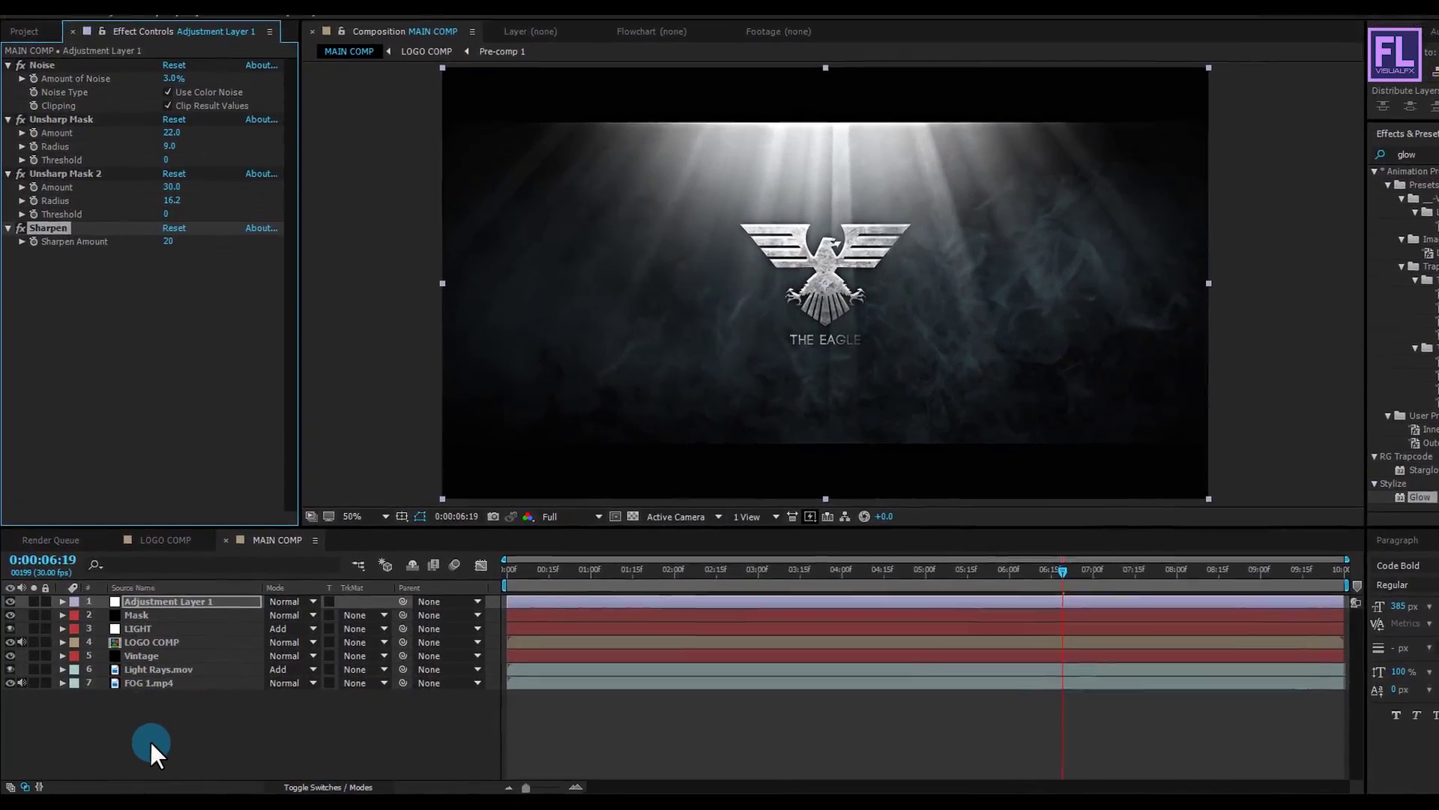
Step: Create a second adjustment layer above all other layers in MAIN COMP and apply the Curves color correction effect to it
right_click(150, 741)
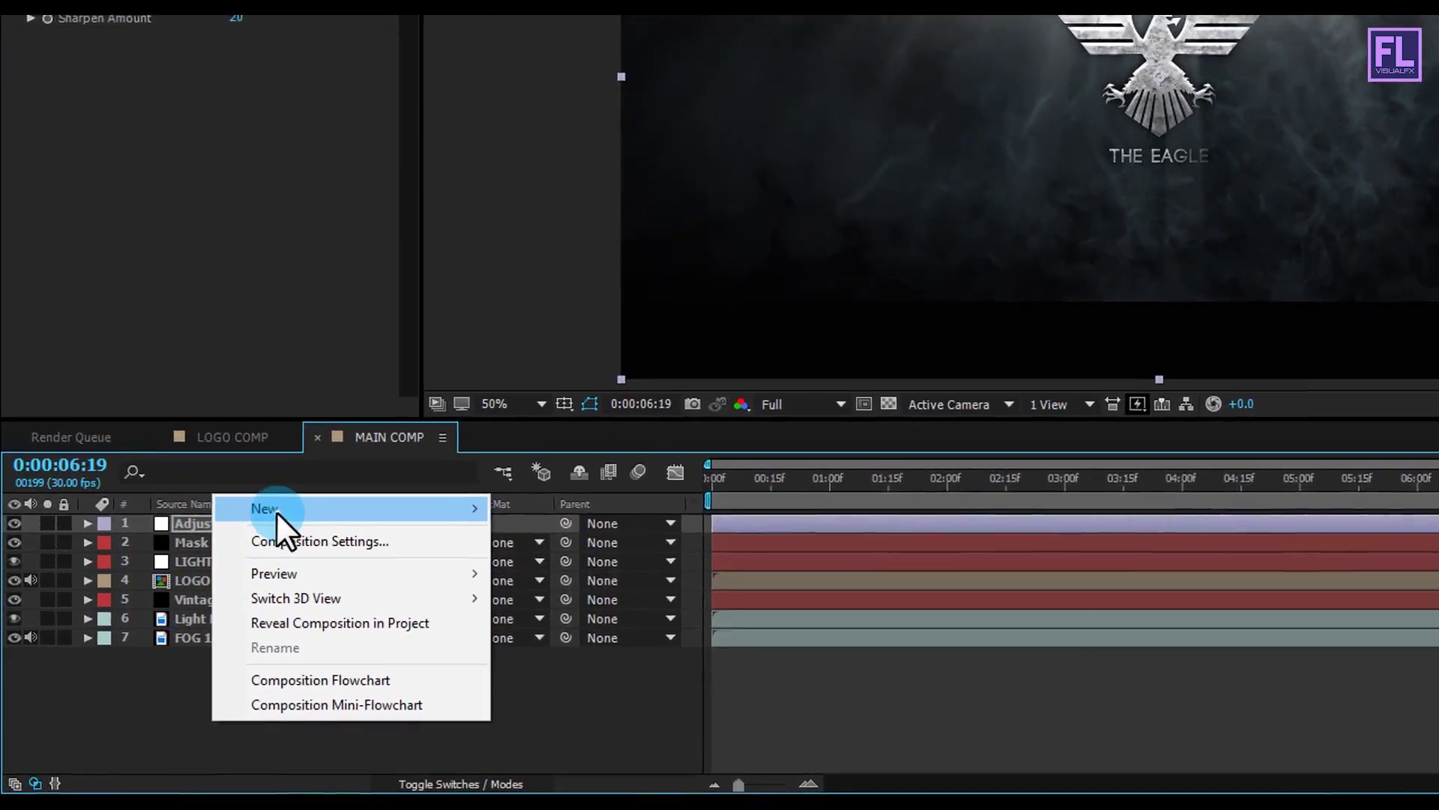
mouse_move(329, 602)
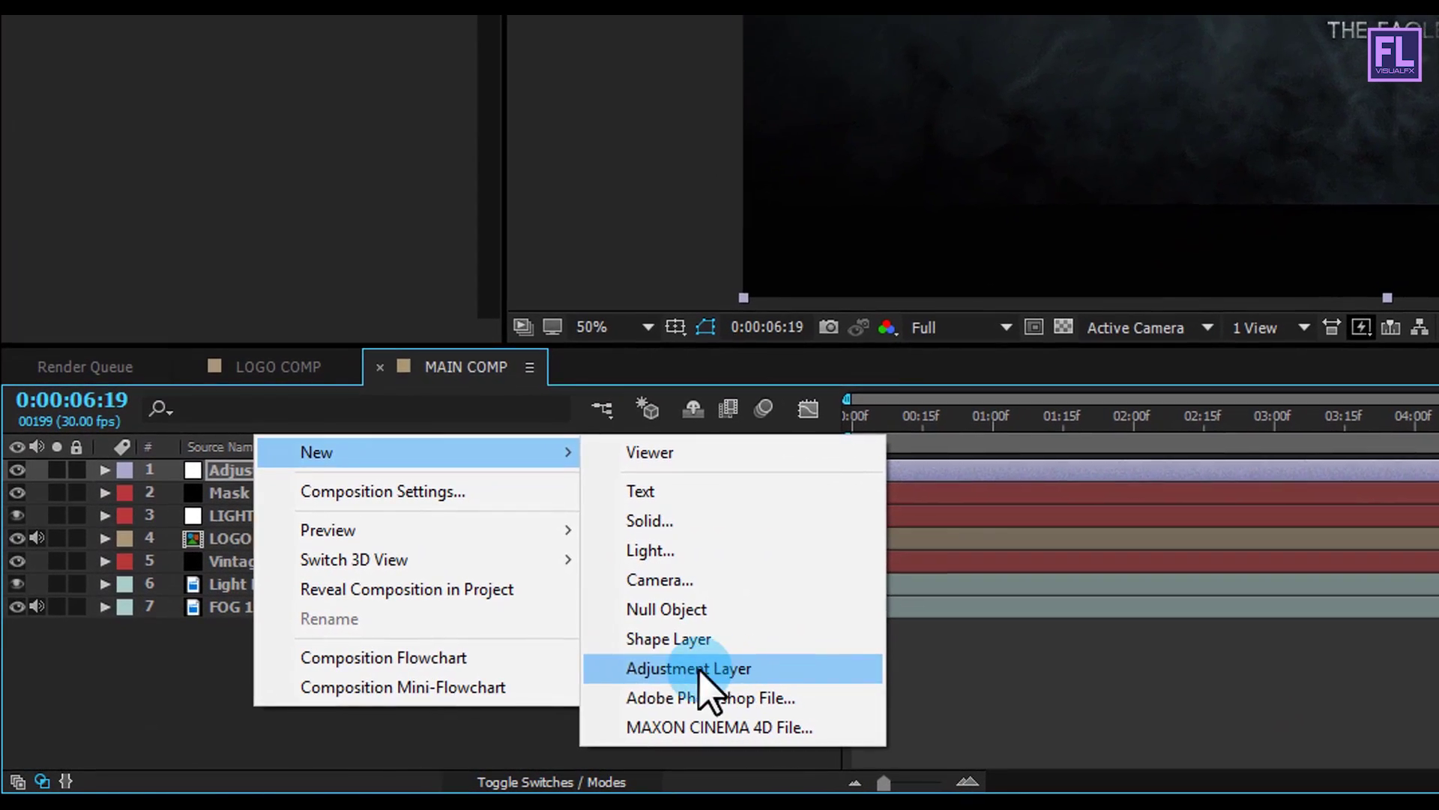
click(635, 679)
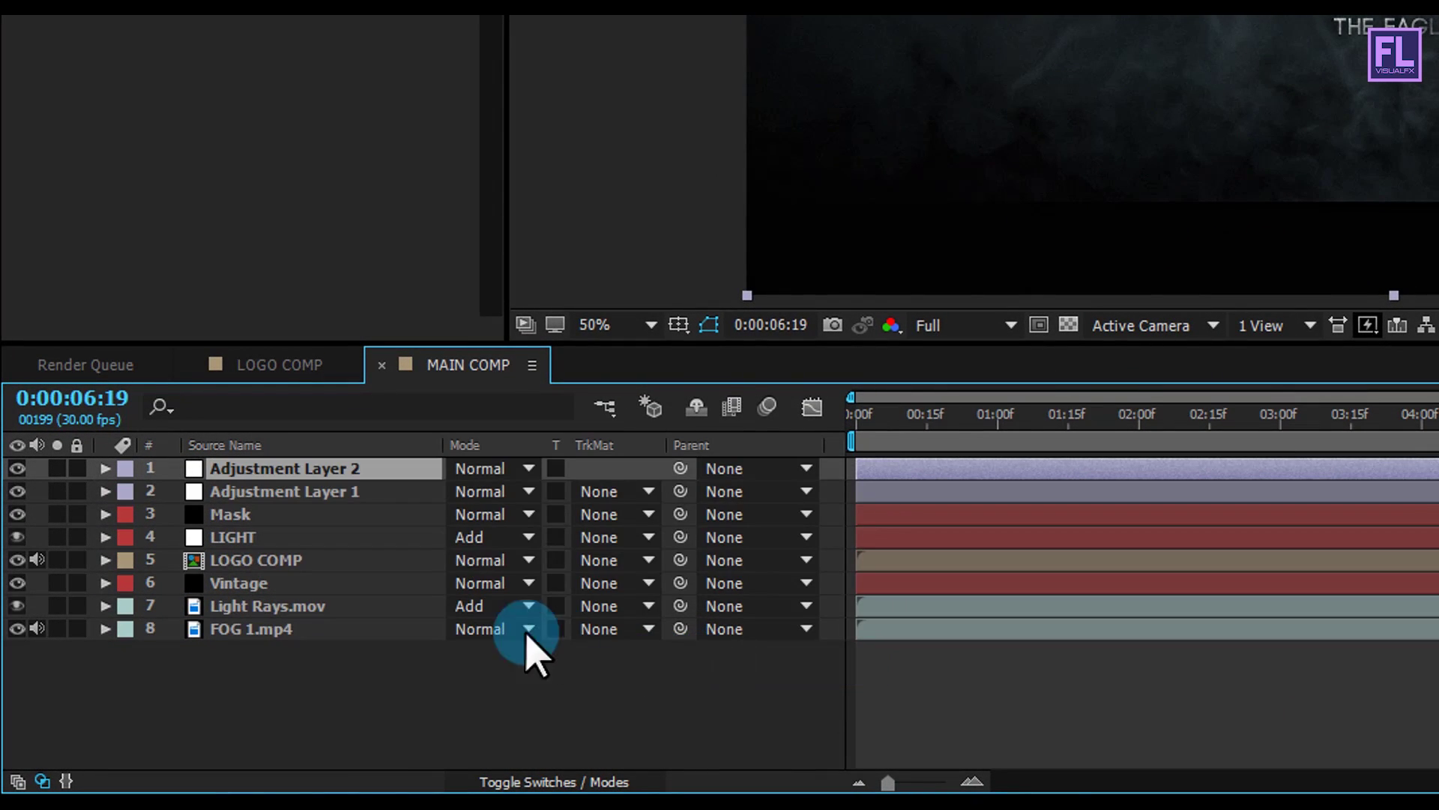
click(281, 470)
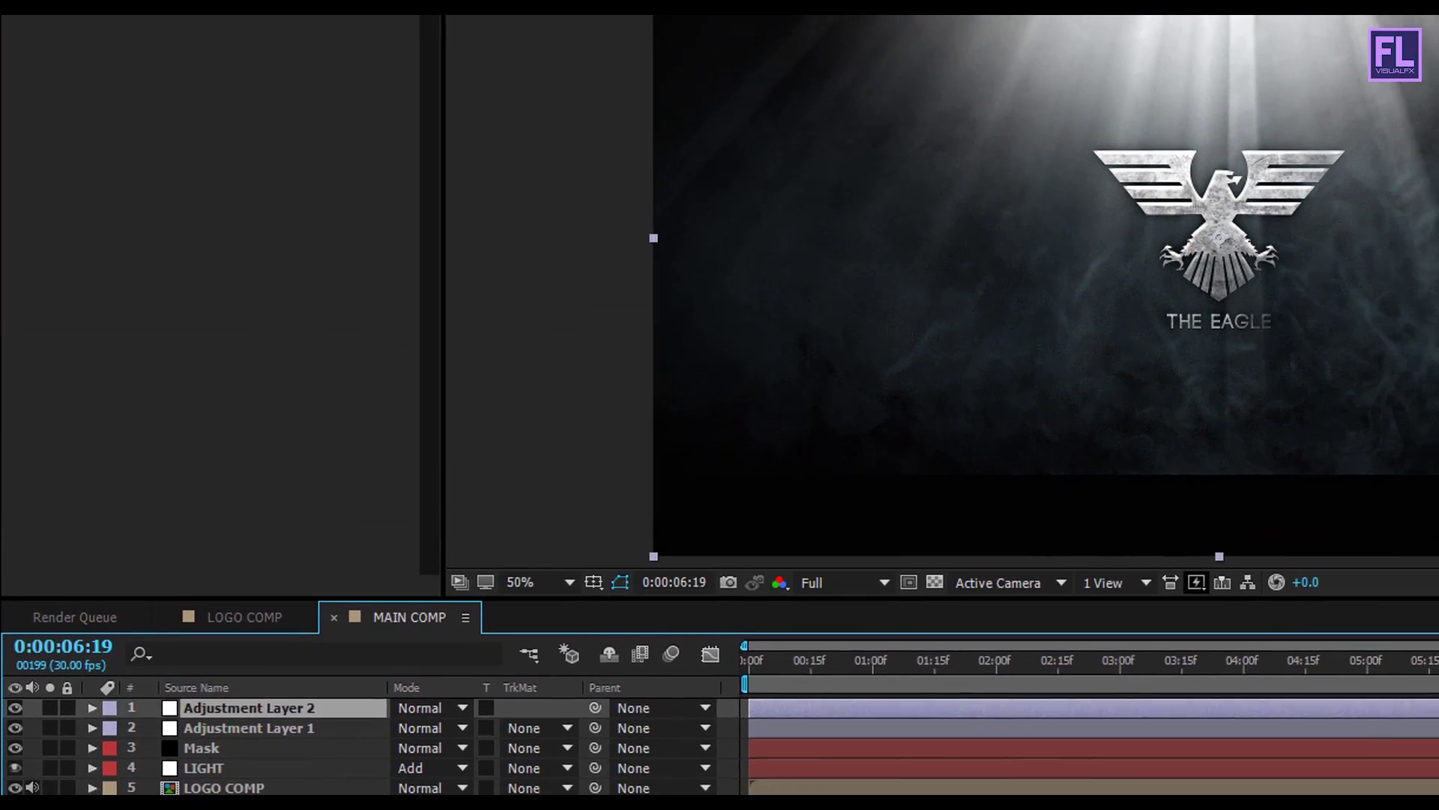
right_click(281, 491)
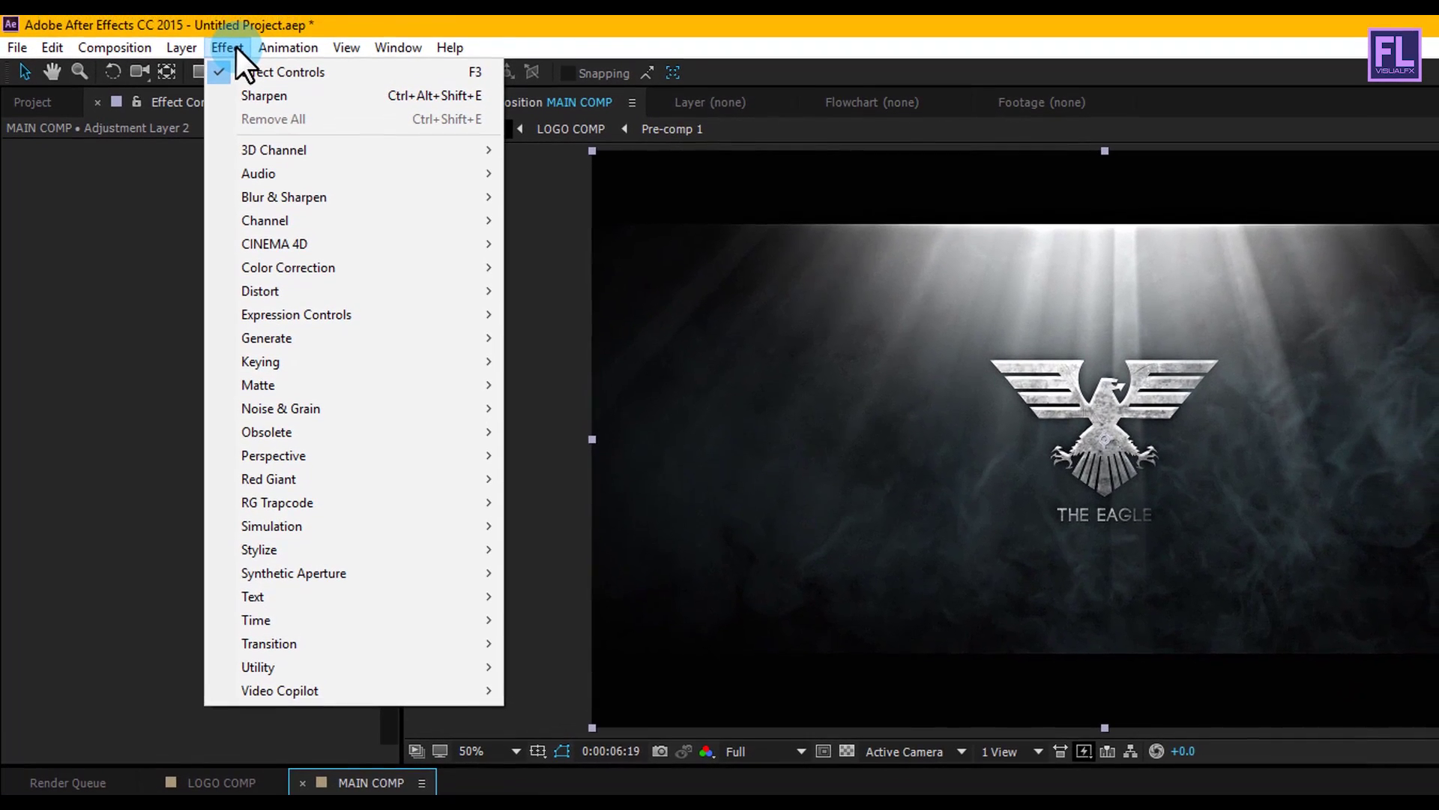
mouse_move(282, 270)
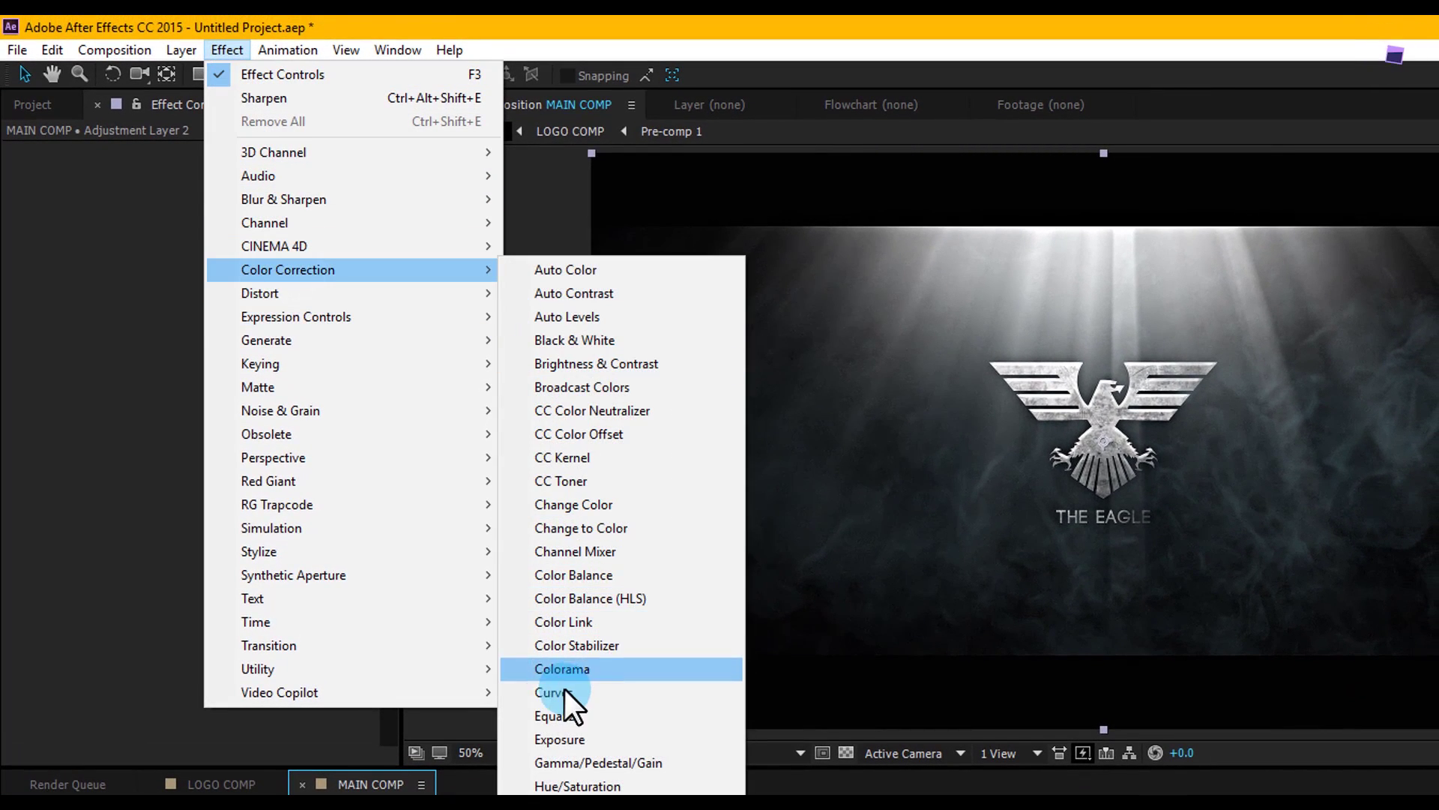
click(565, 692)
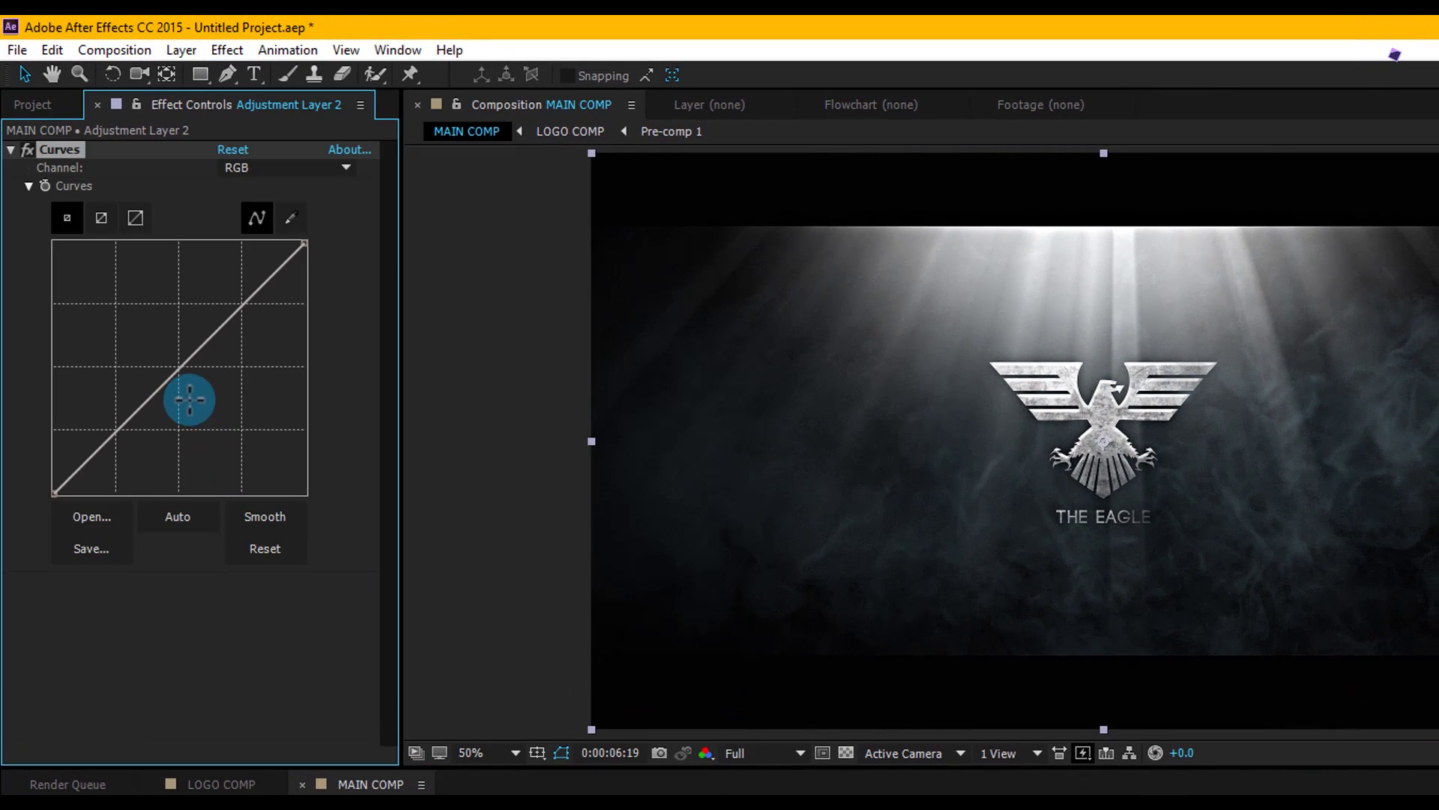
Step: Lower the midtones of the RGB curve slightly on Adjustment Layer 2 and duplicate the Curves effect
drag(172, 371, 200, 357)
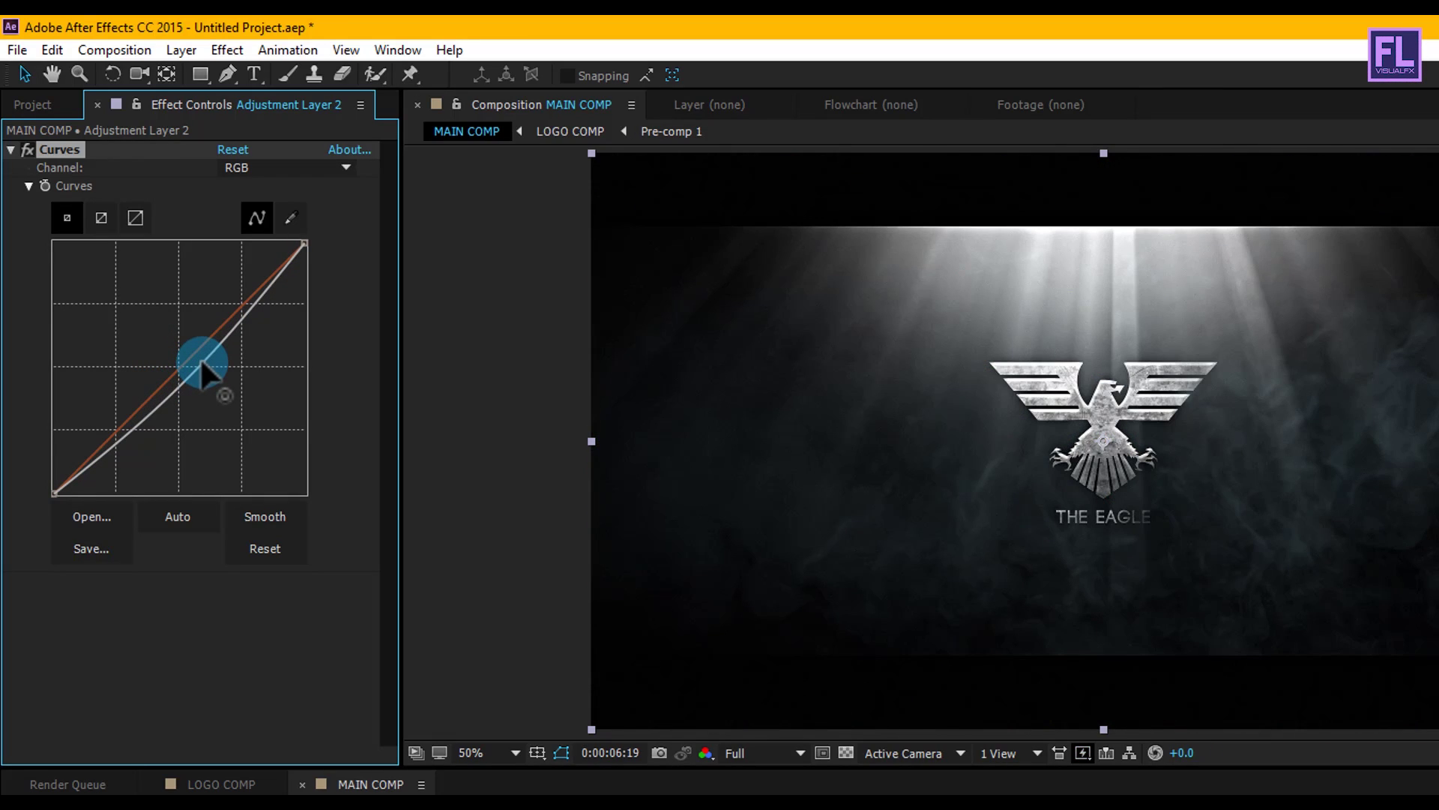
key(ctrl+d)
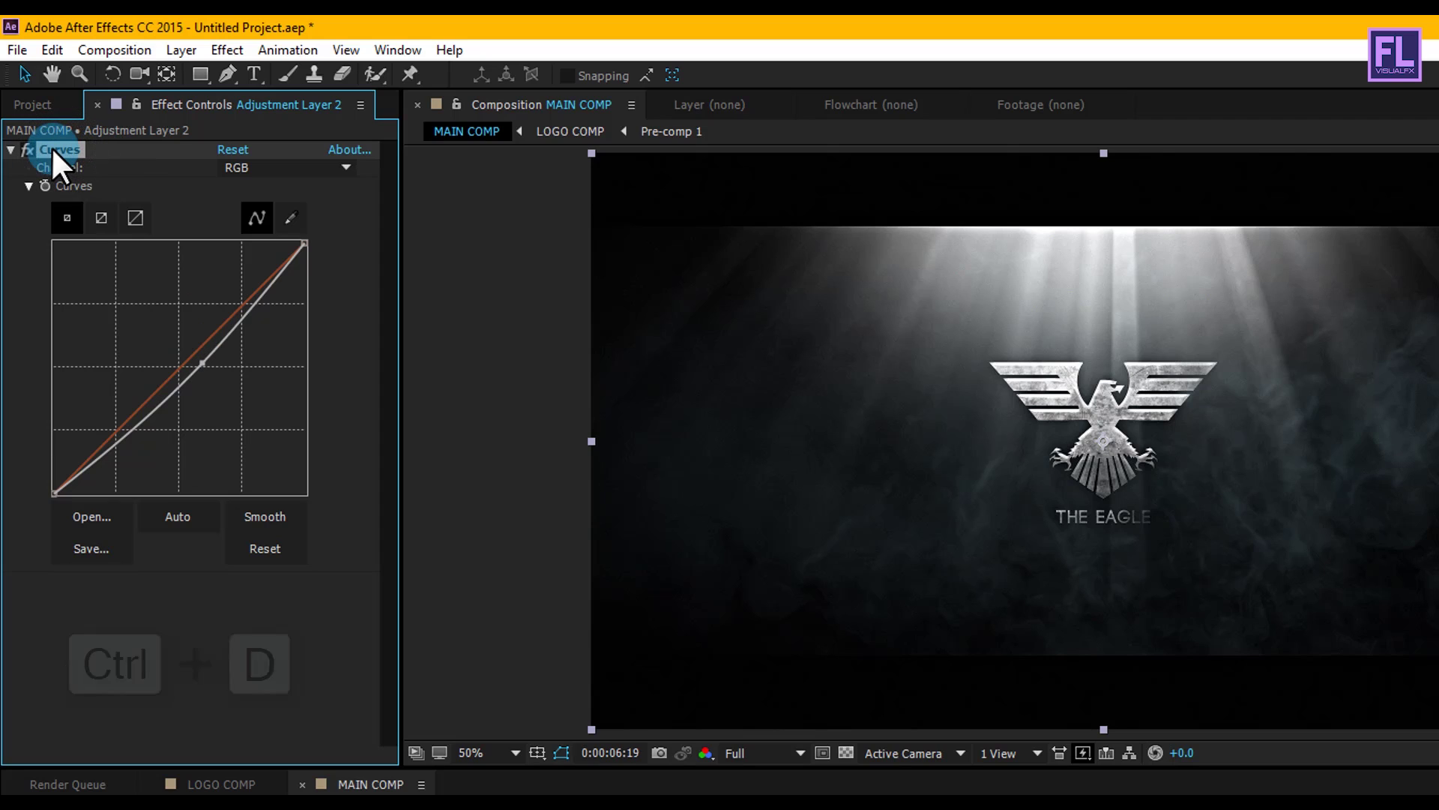
scroll(179, 285, up, 4)
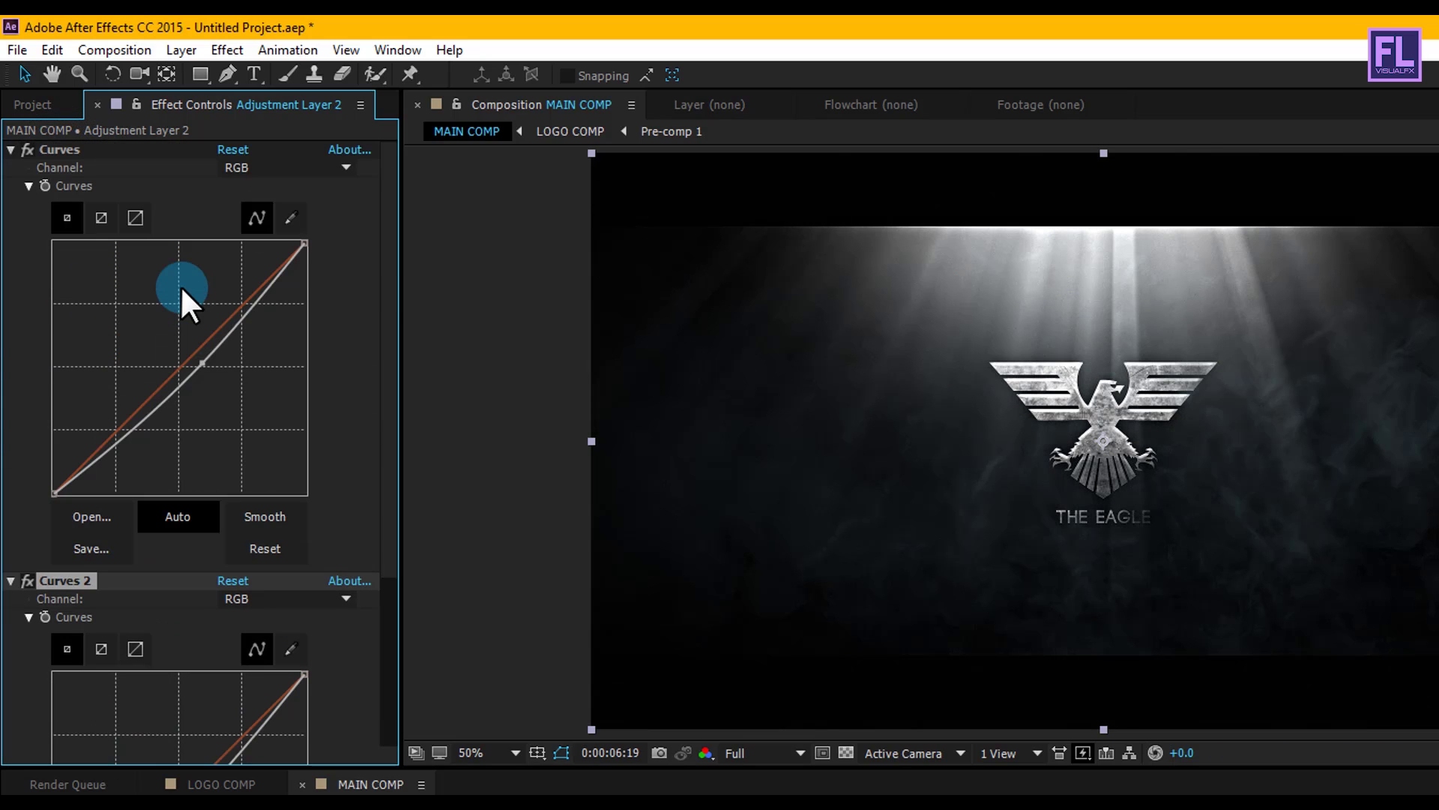
Step: Reshape the original Curves effect's RGB curve into a gentle S-curve with darker shadows and brighter highlights
drag(210, 357, 216, 314)
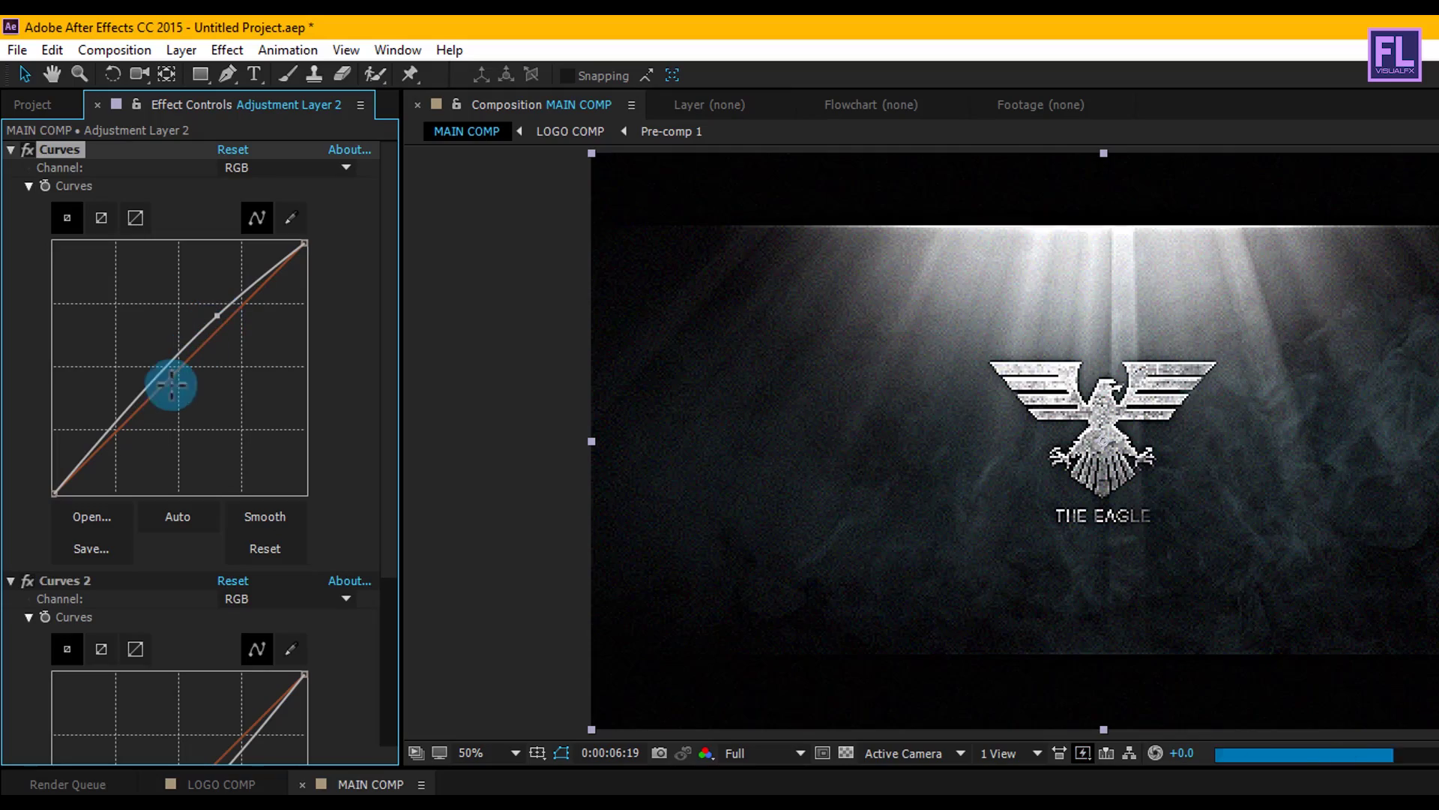
mouse_move(105, 429)
mouse_down()
mouse_move(117, 437)
mouse_move(104, 449)
mouse_up()
click(197, 330)
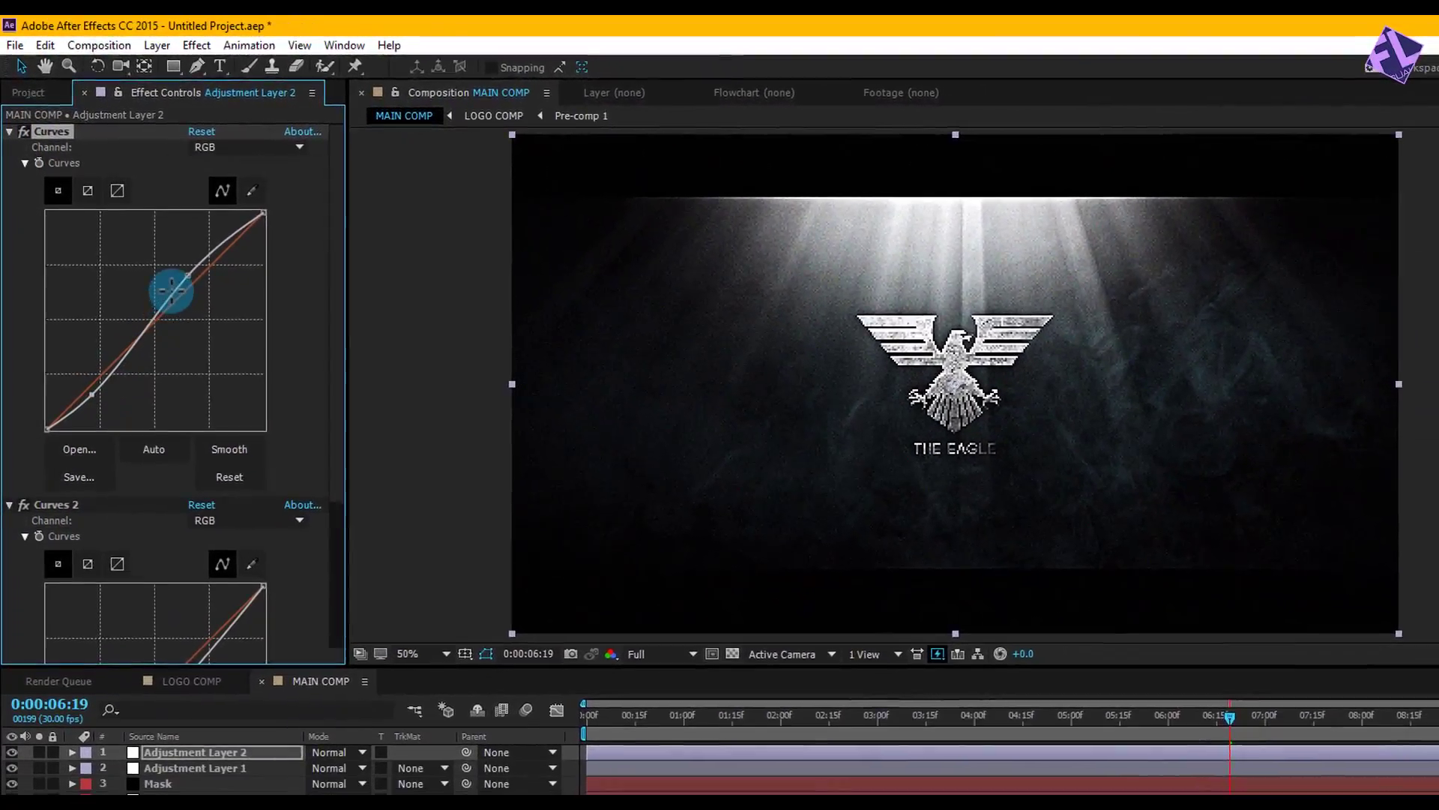
drag(171, 291, 192, 267)
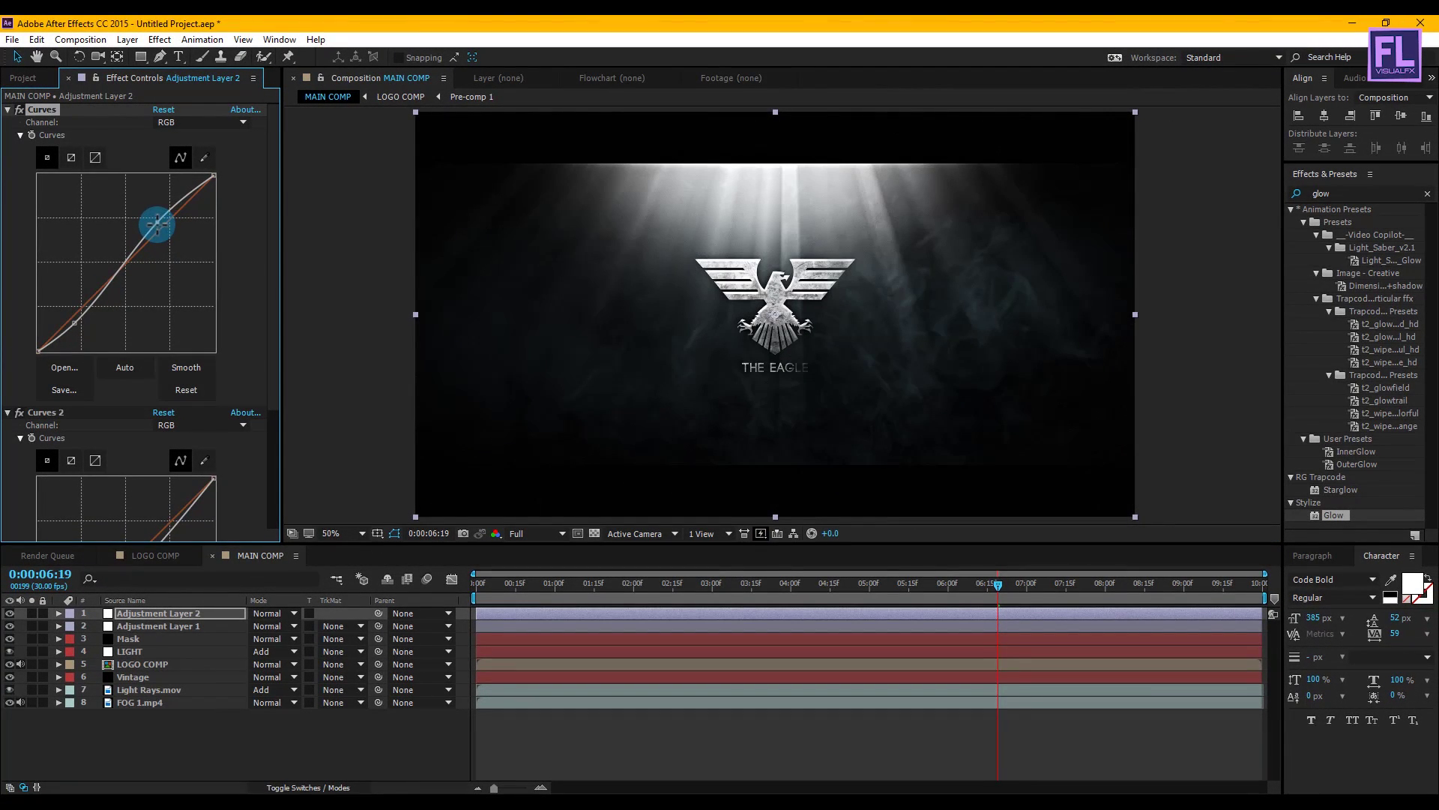
drag(156, 225, 159, 221)
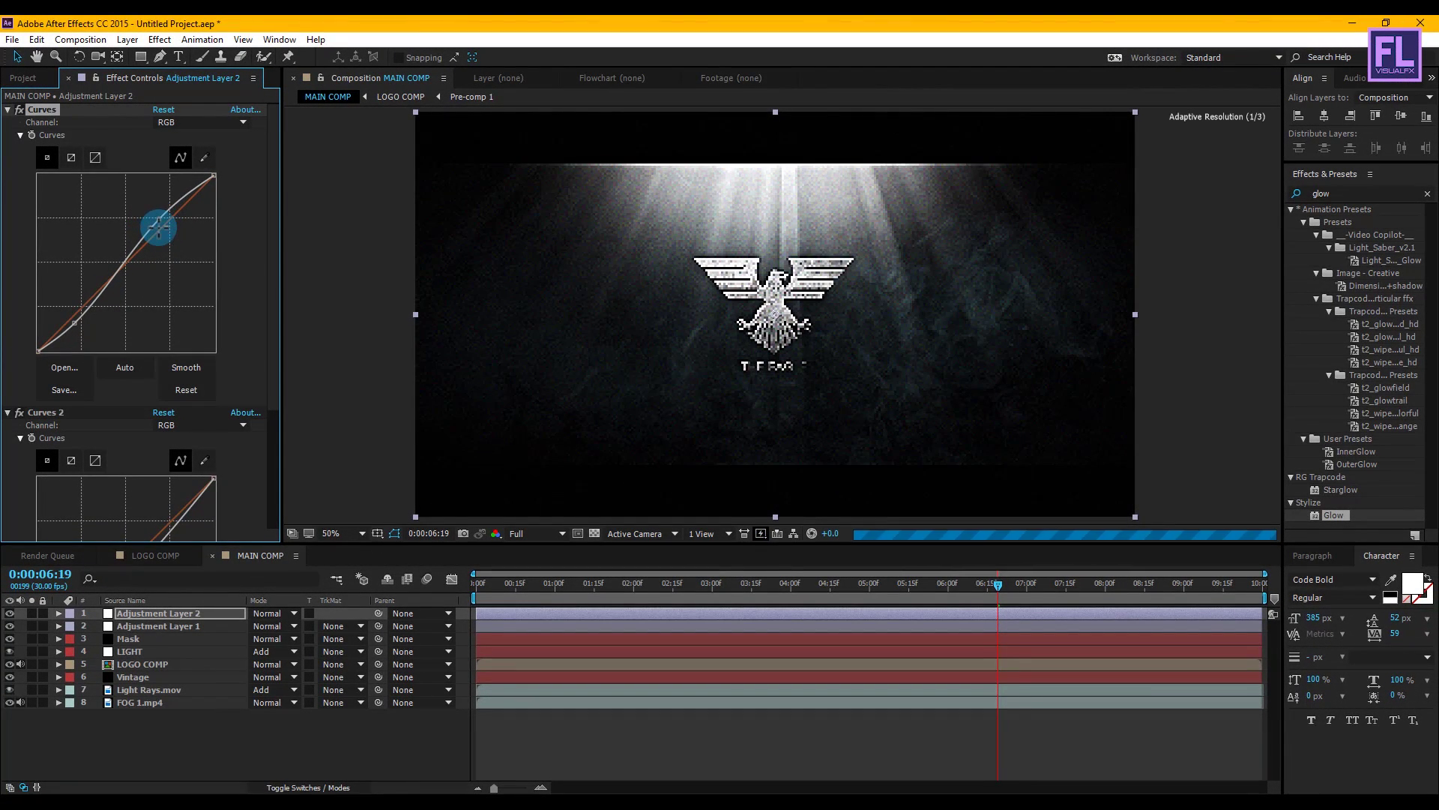
mouse_move(985, 588)
mouse_down()
mouse_move(850, 588)
mouse_move(960, 583)
mouse_up()
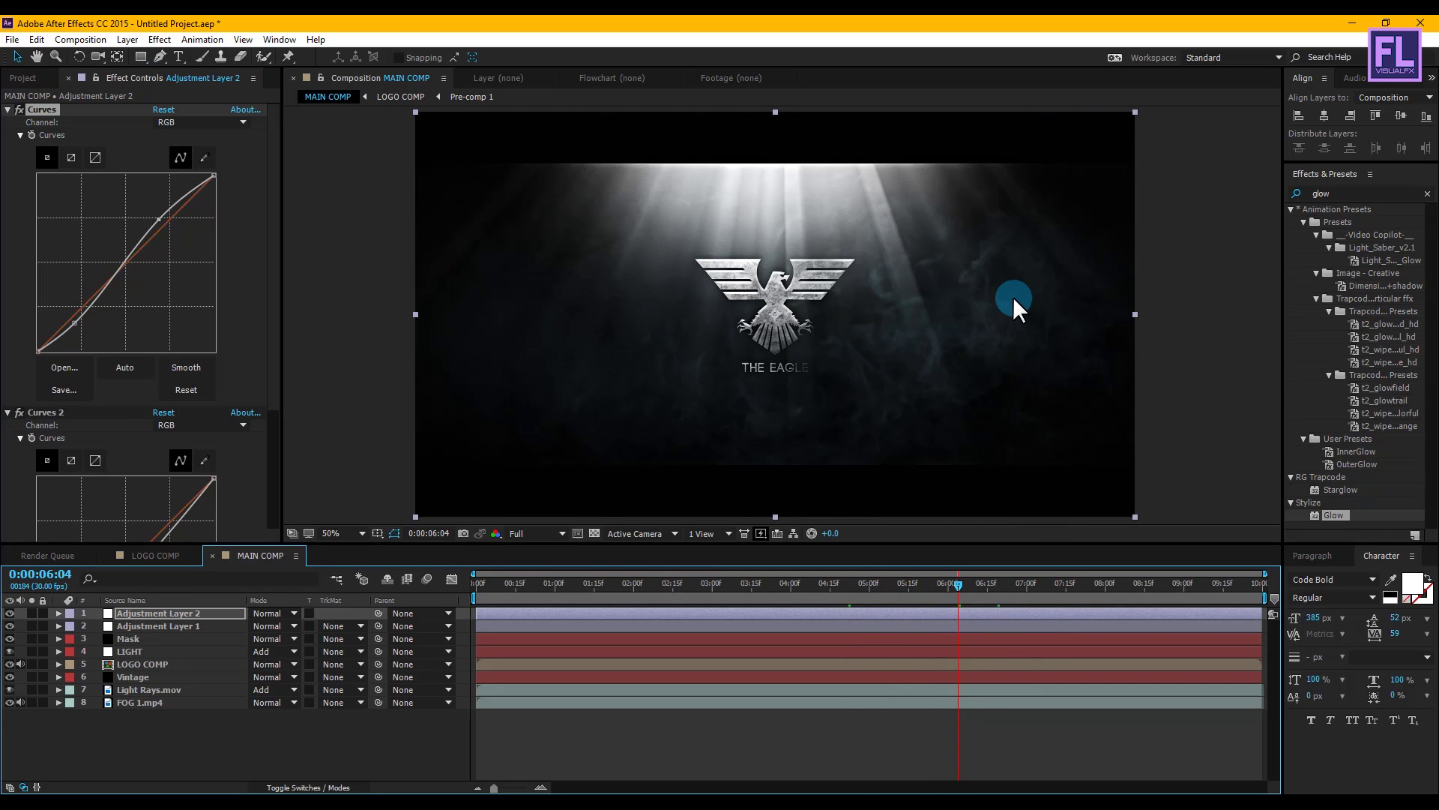
Step: Find the CC Light Sweep effect and apply it to the LOGO COMP layer in MAIN COMP
click(155, 663)
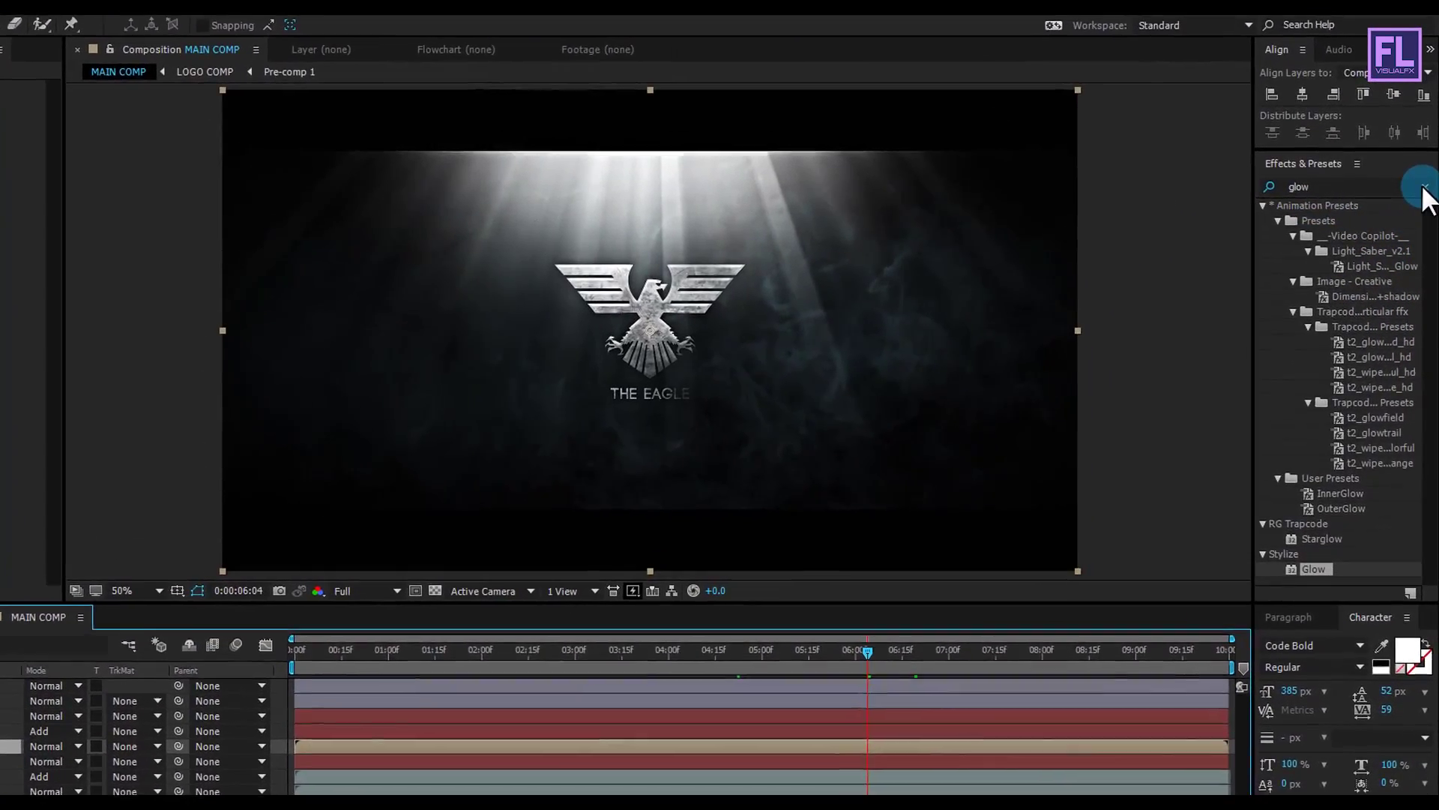
click(1424, 191)
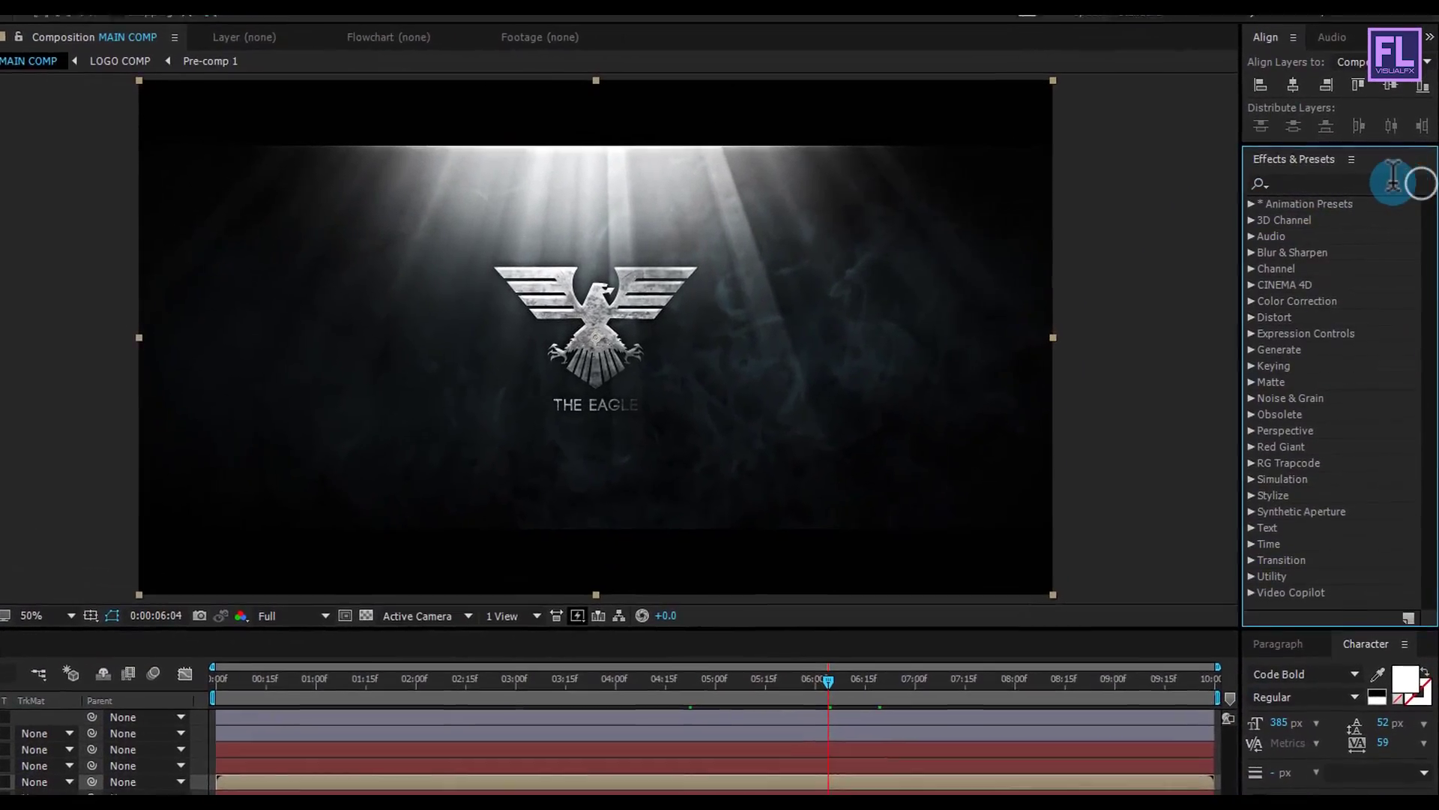
text(cc li)
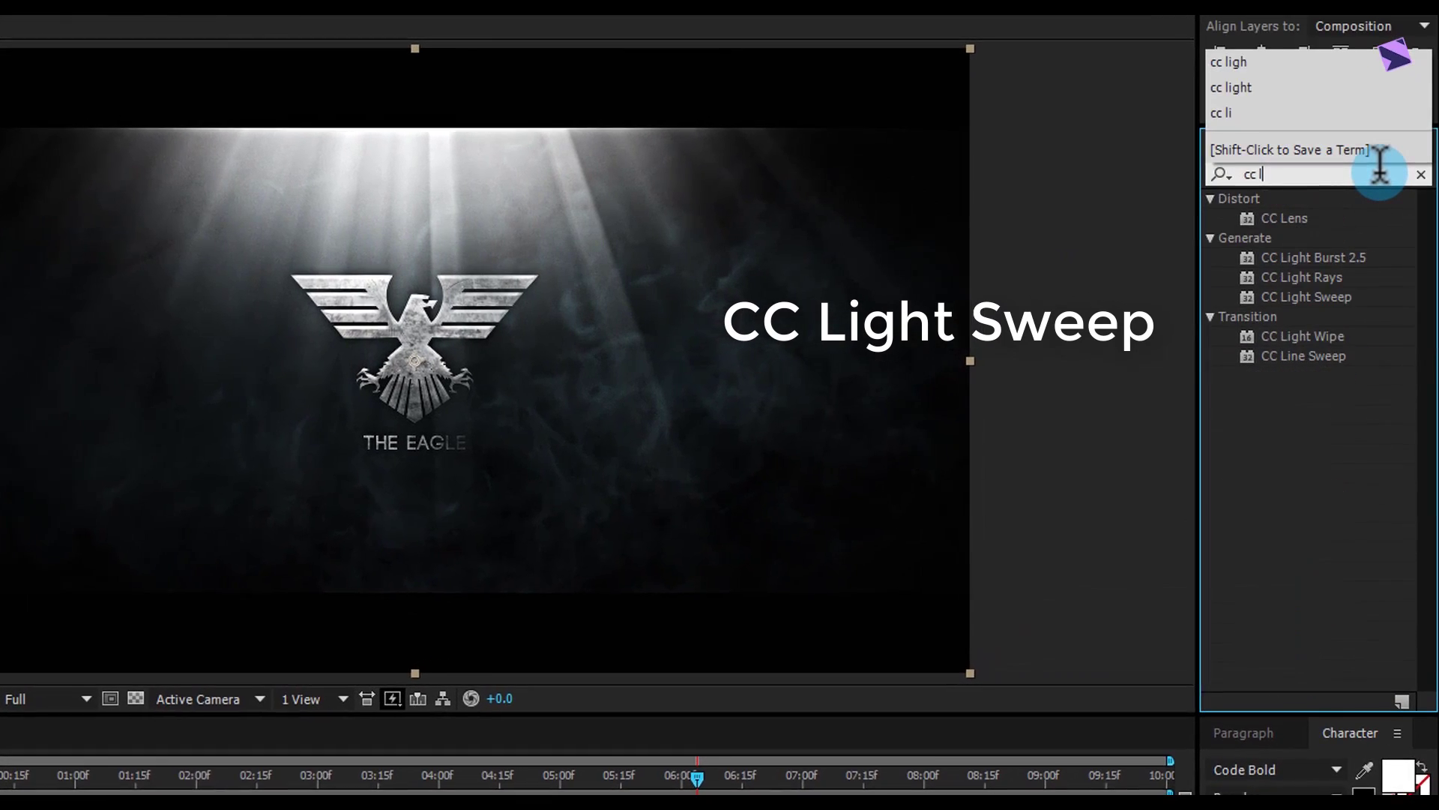
text(ght)
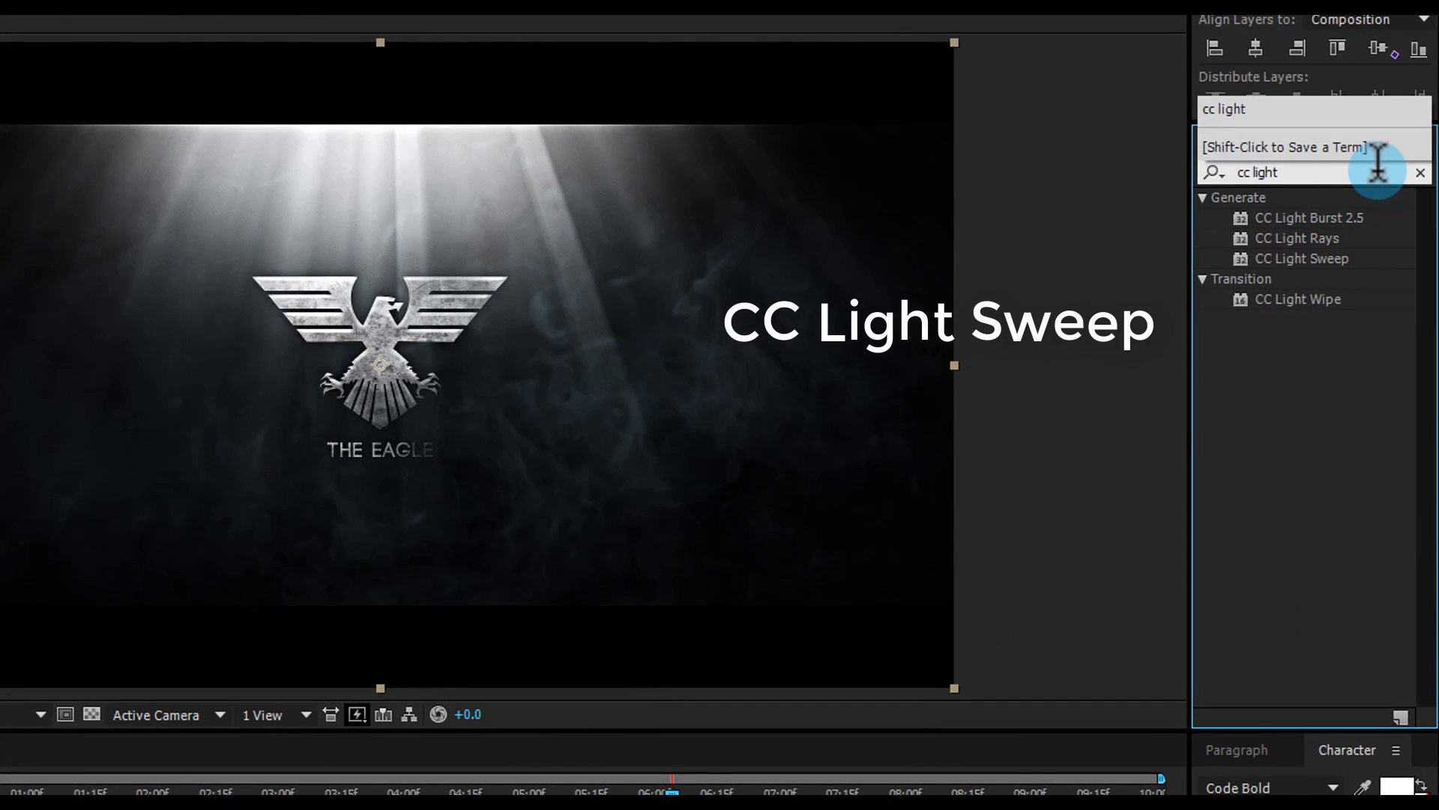
click(1333, 257)
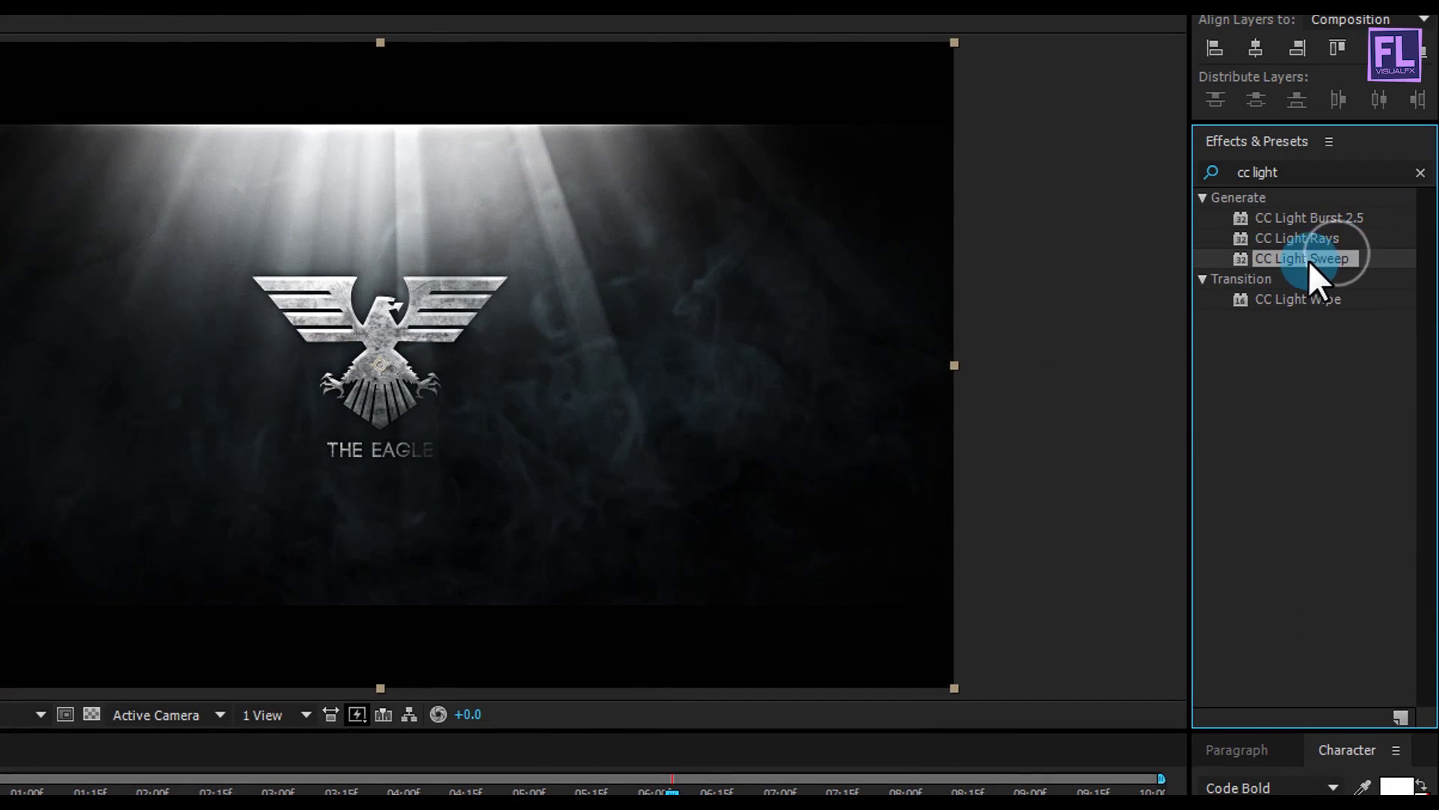
drag(1373, 245, 132, 658)
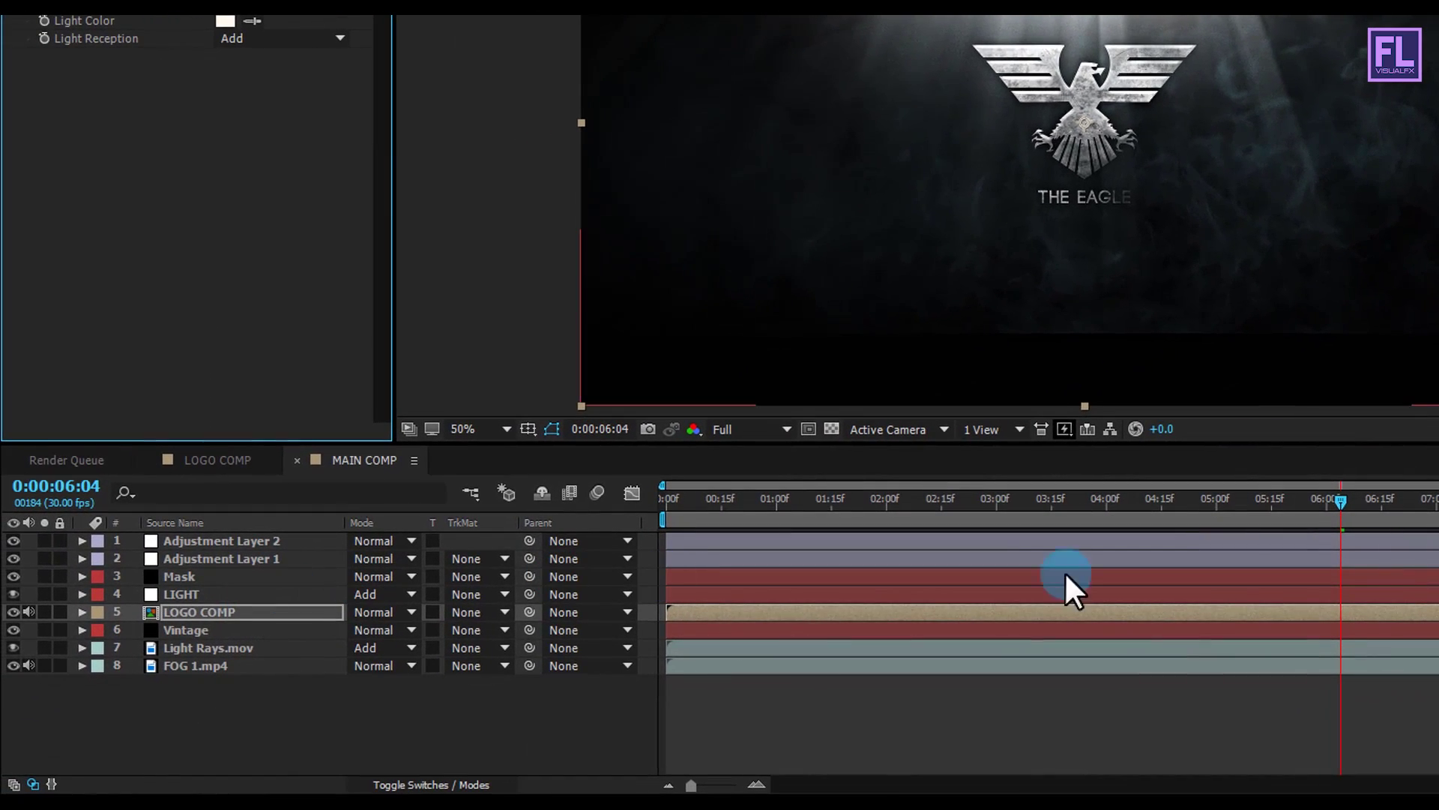
Step: At 0:00:04:00, set the light sweep's edge intensity and edge thickness to 0, width to 124 and sweep intensity to 59, with its center at 746,264
drag(1337, 498, 1092, 510)
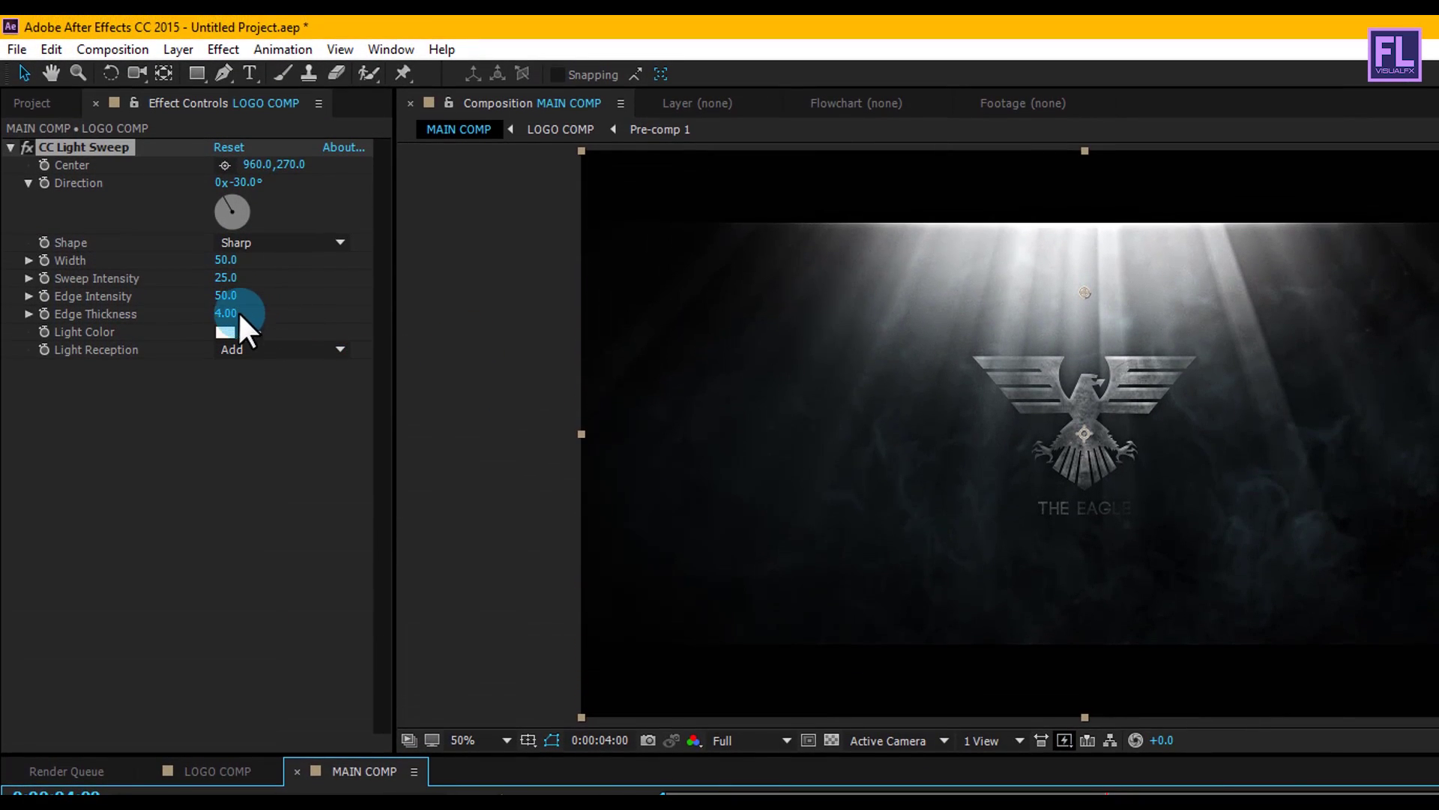
drag(191, 311, 38, 293)
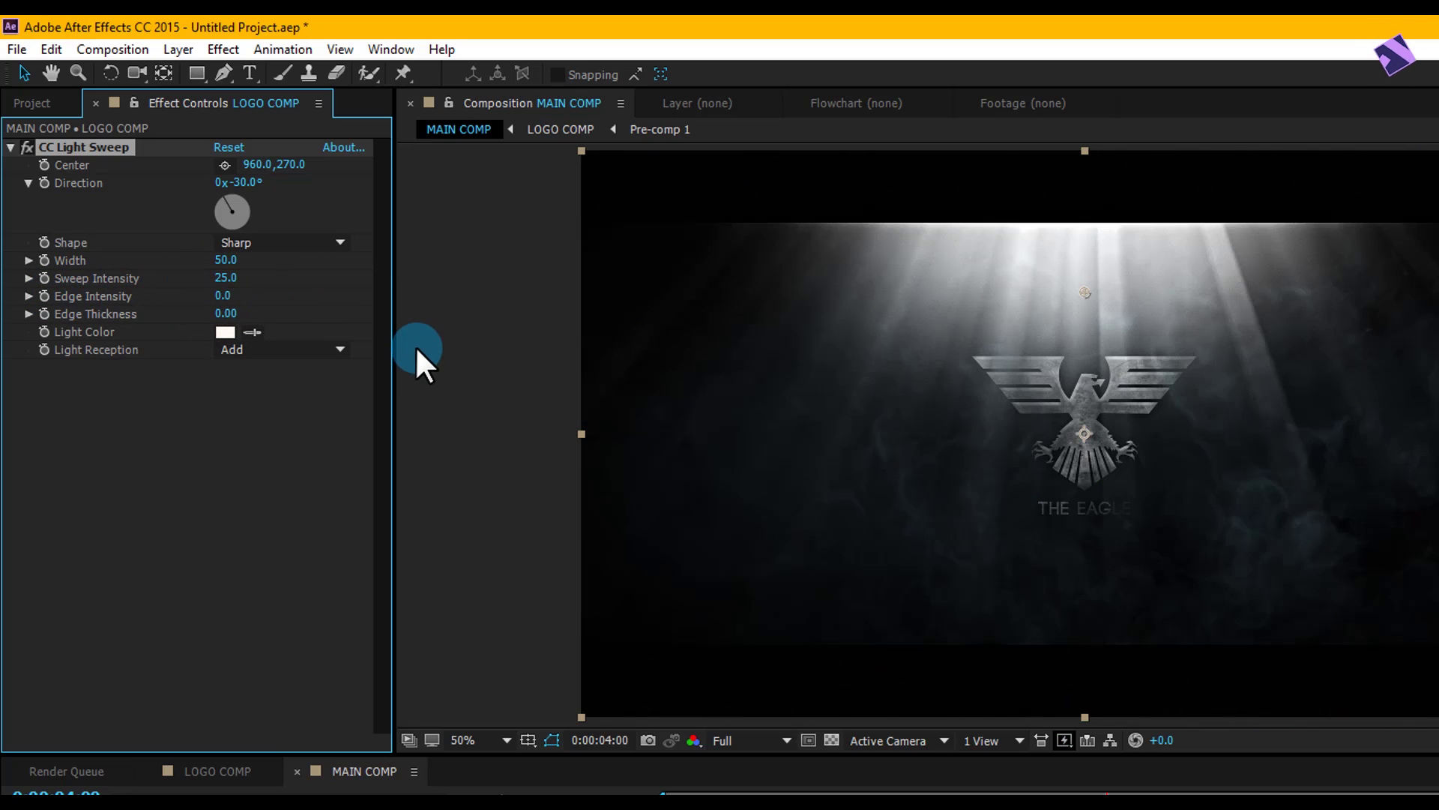
drag(225, 259, 297, 250)
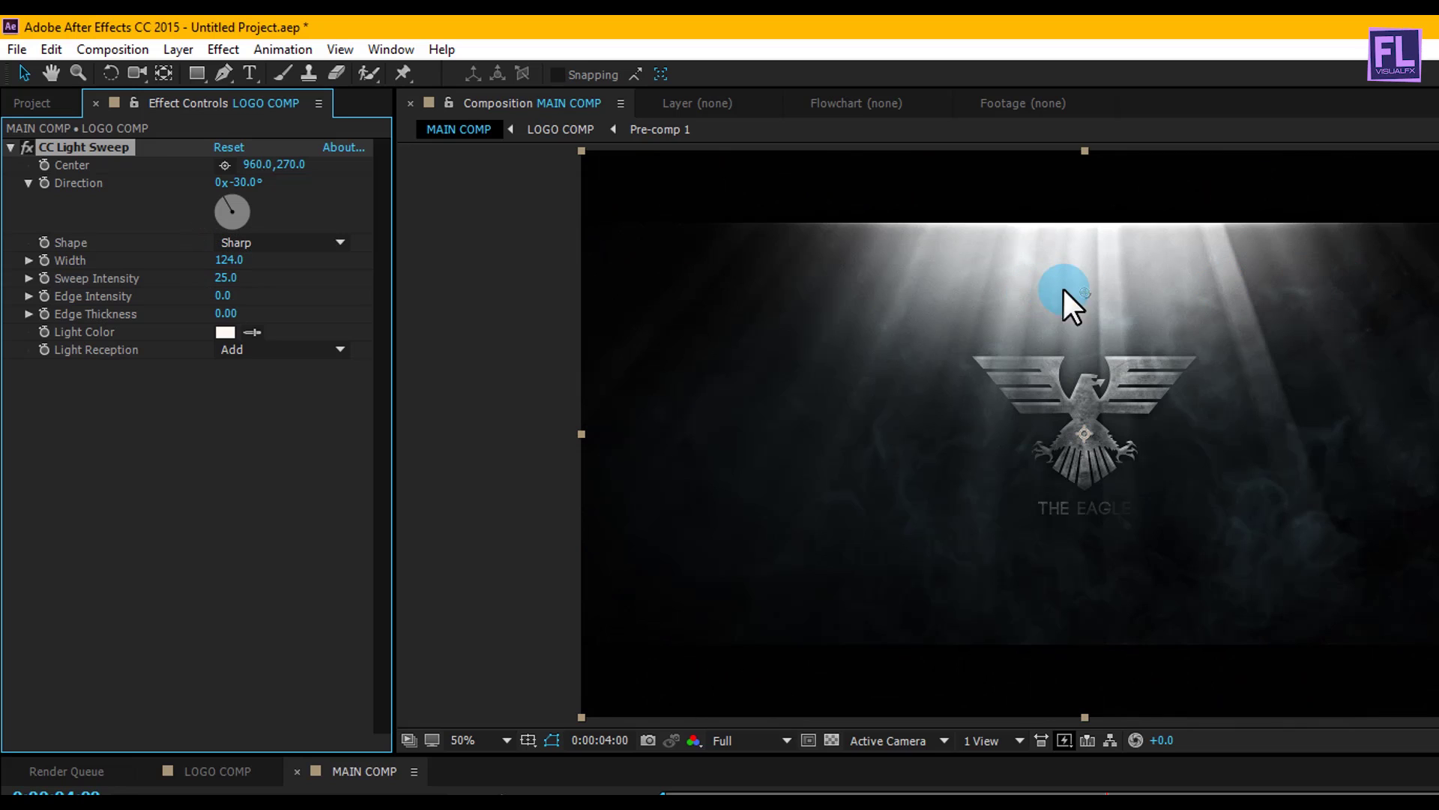
drag(1085, 290, 973, 285)
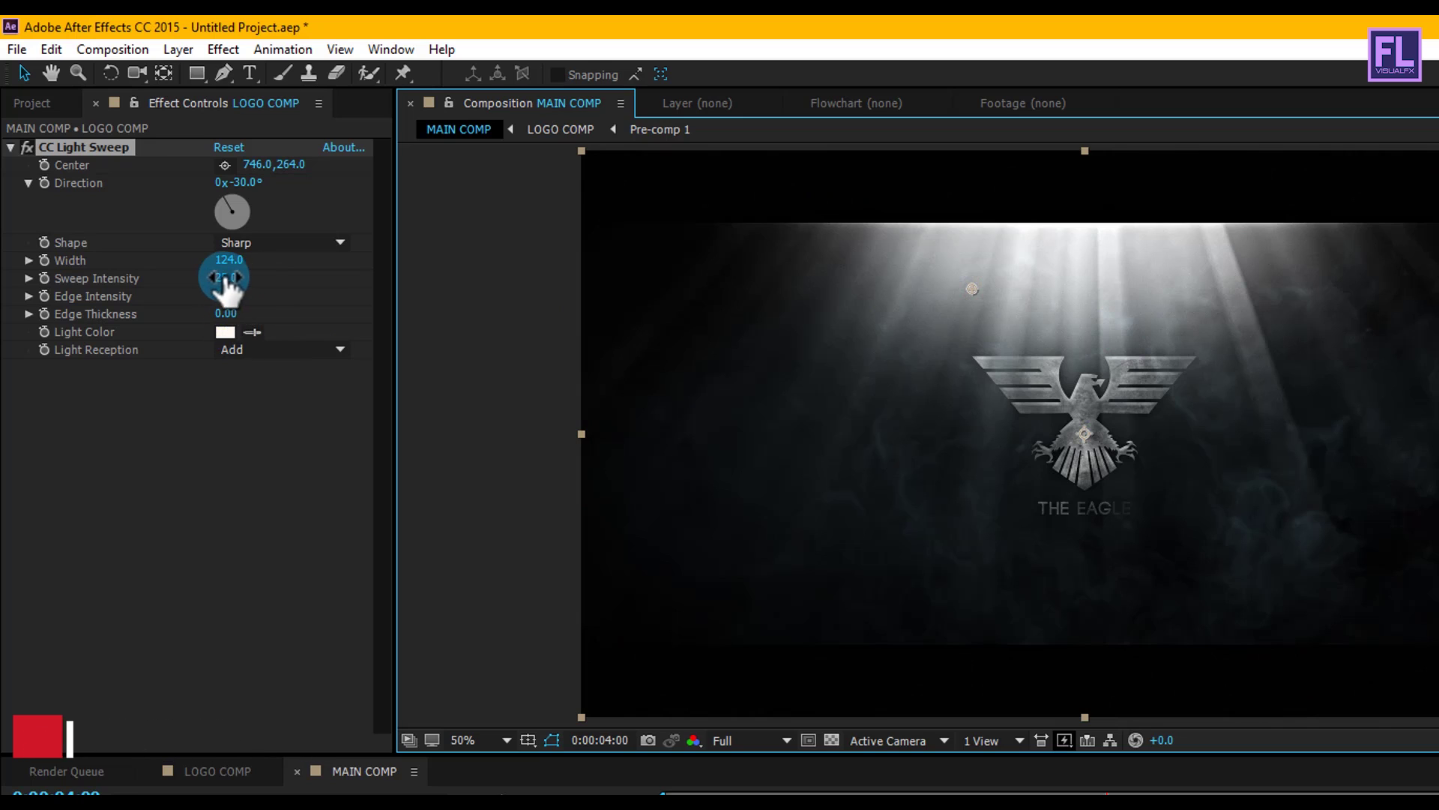
mouse_move(226, 277)
mouse_down()
mouse_move(296, 247)
mouse_move(246, 267)
mouse_up()
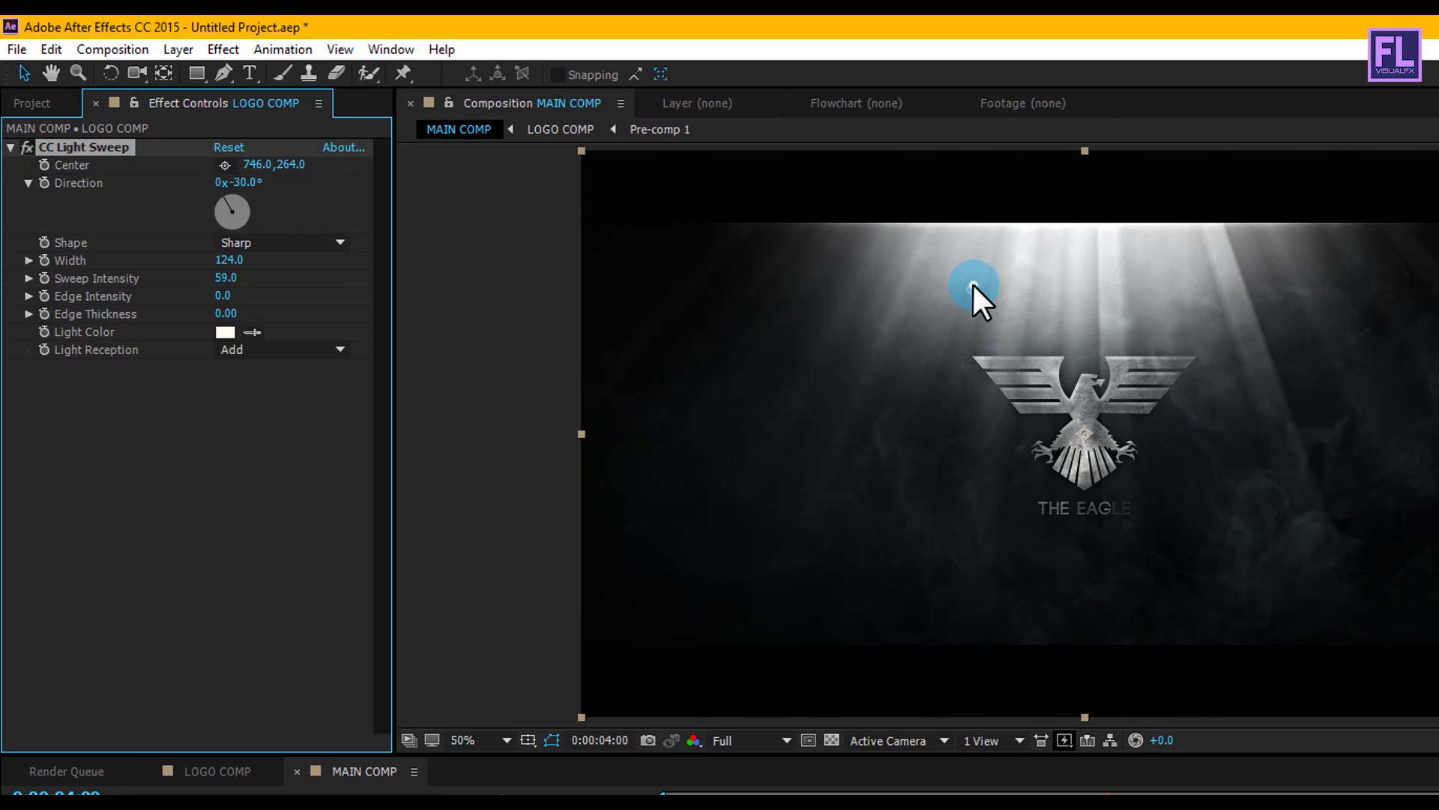
Step: Animate the light sweep's center across the logo from 528,322 at 0:00:04:00 to 1210,268 at 0:00:06:01
drag(973, 289, 858, 315)
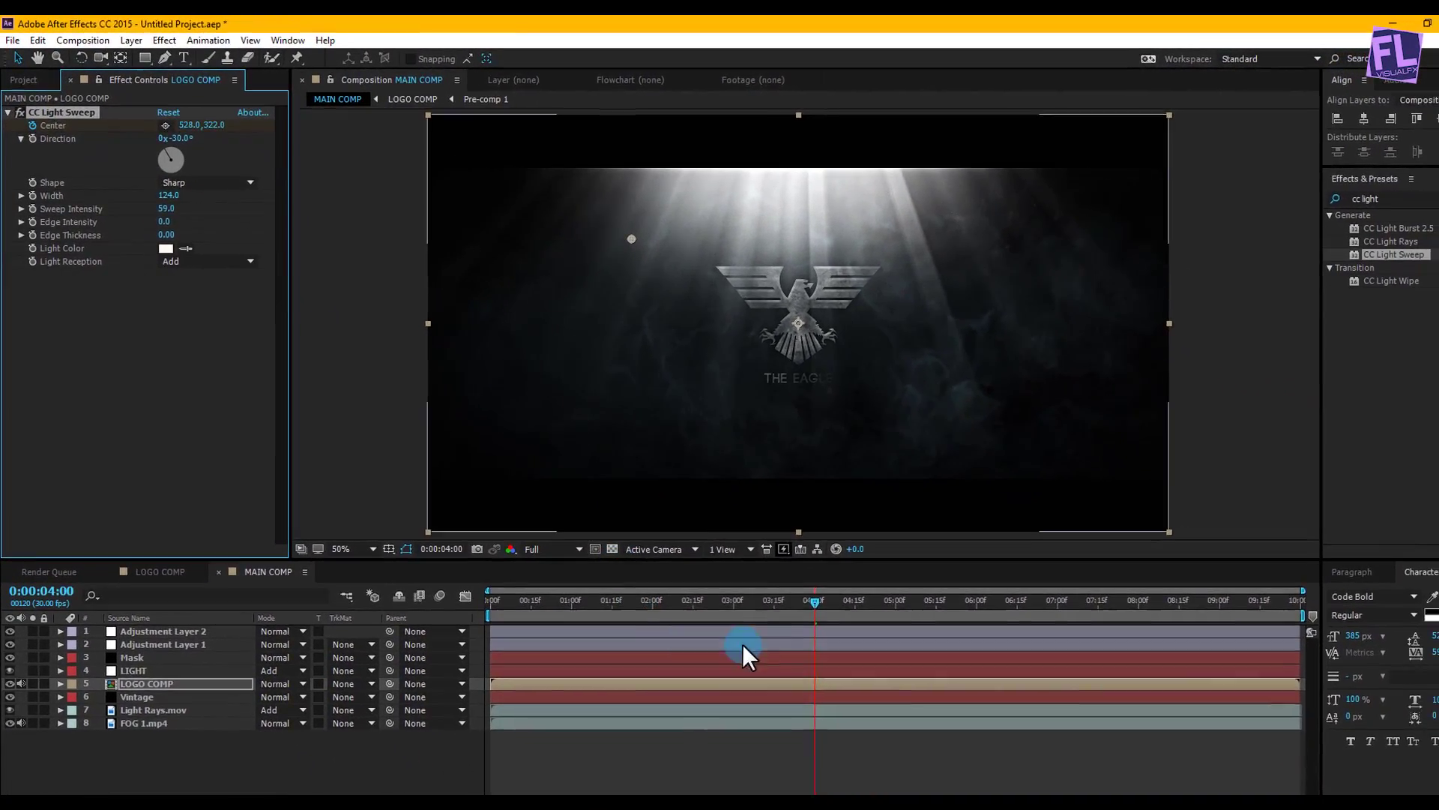
drag(815, 601, 925, 582)
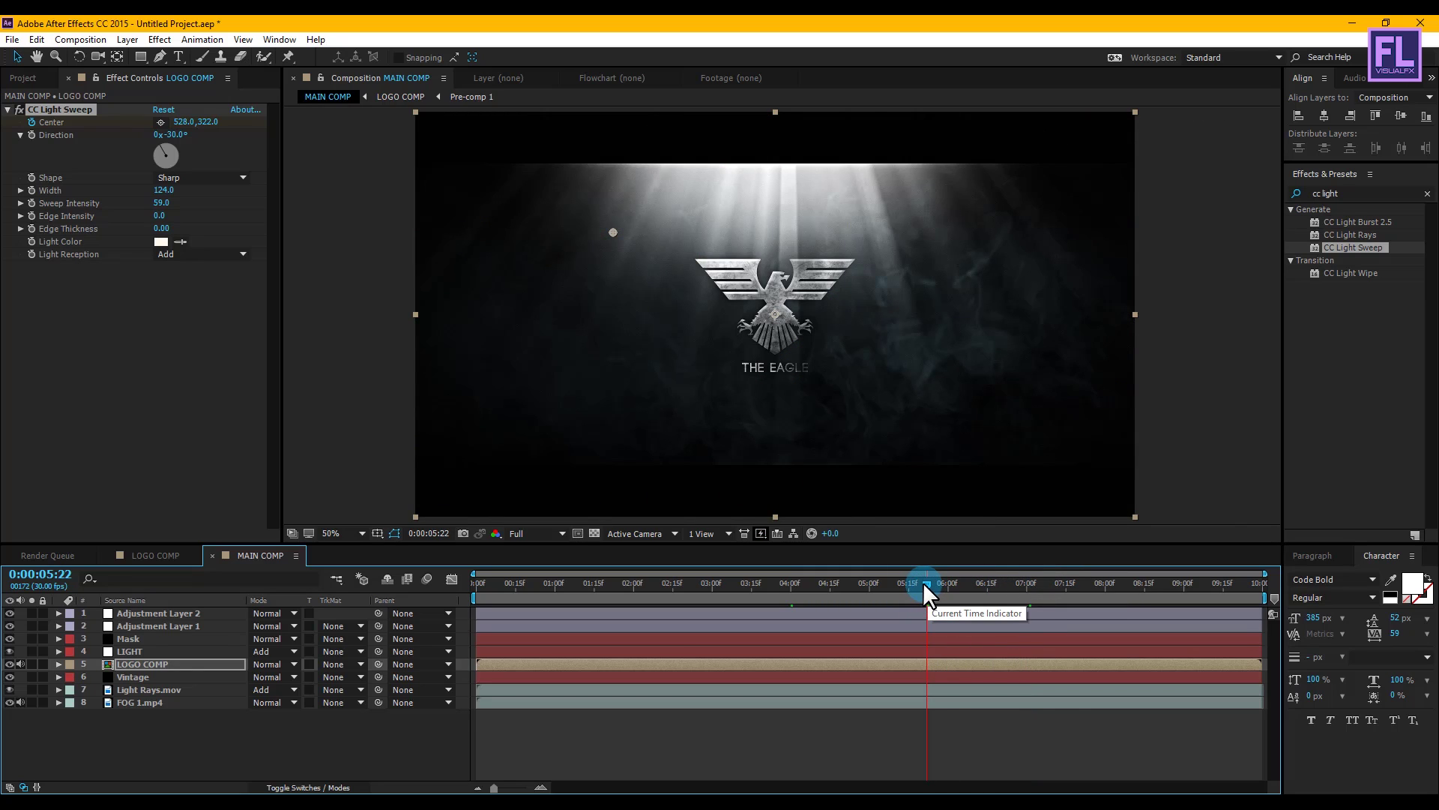
drag(923, 581, 947, 581)
click(465, 505)
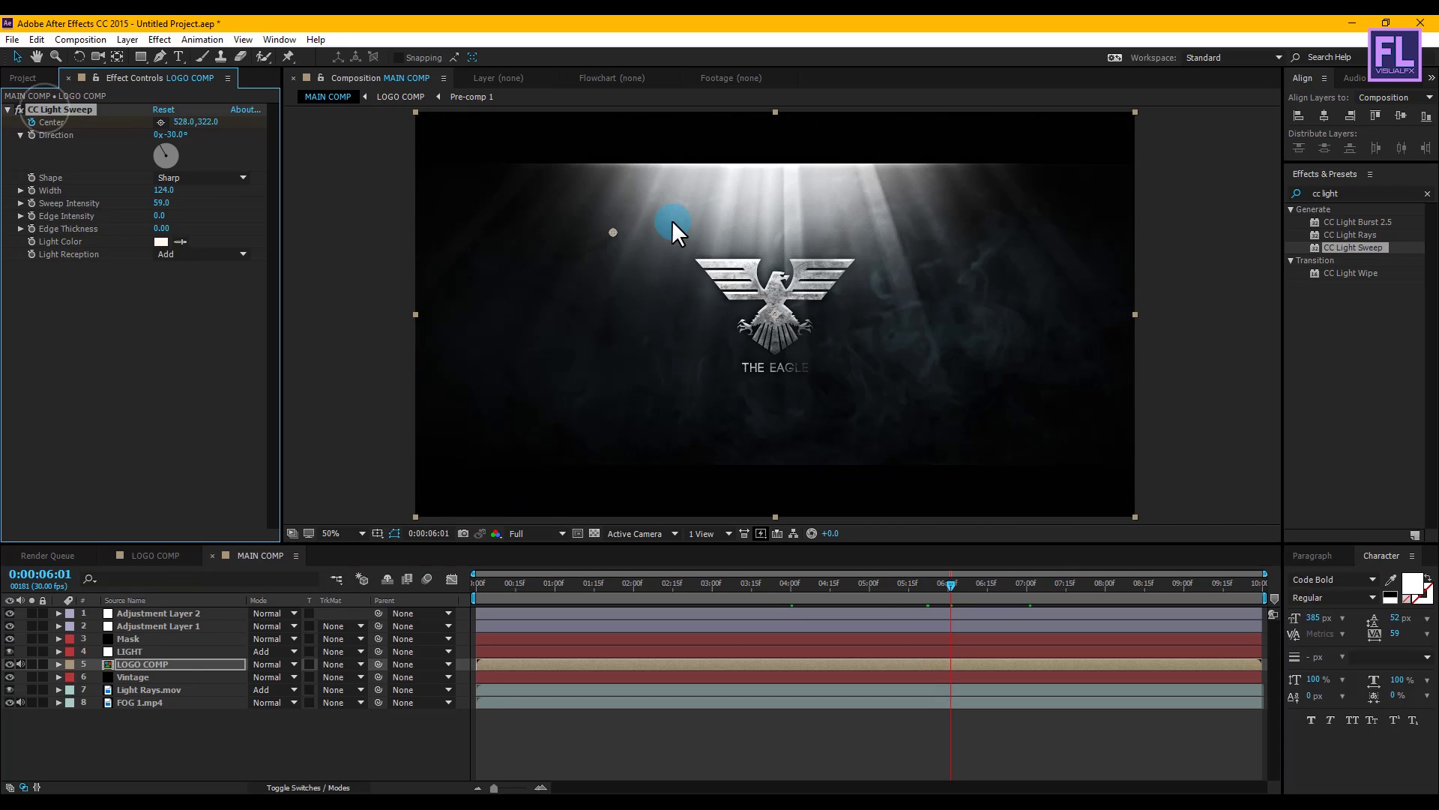
drag(613, 232, 869, 208)
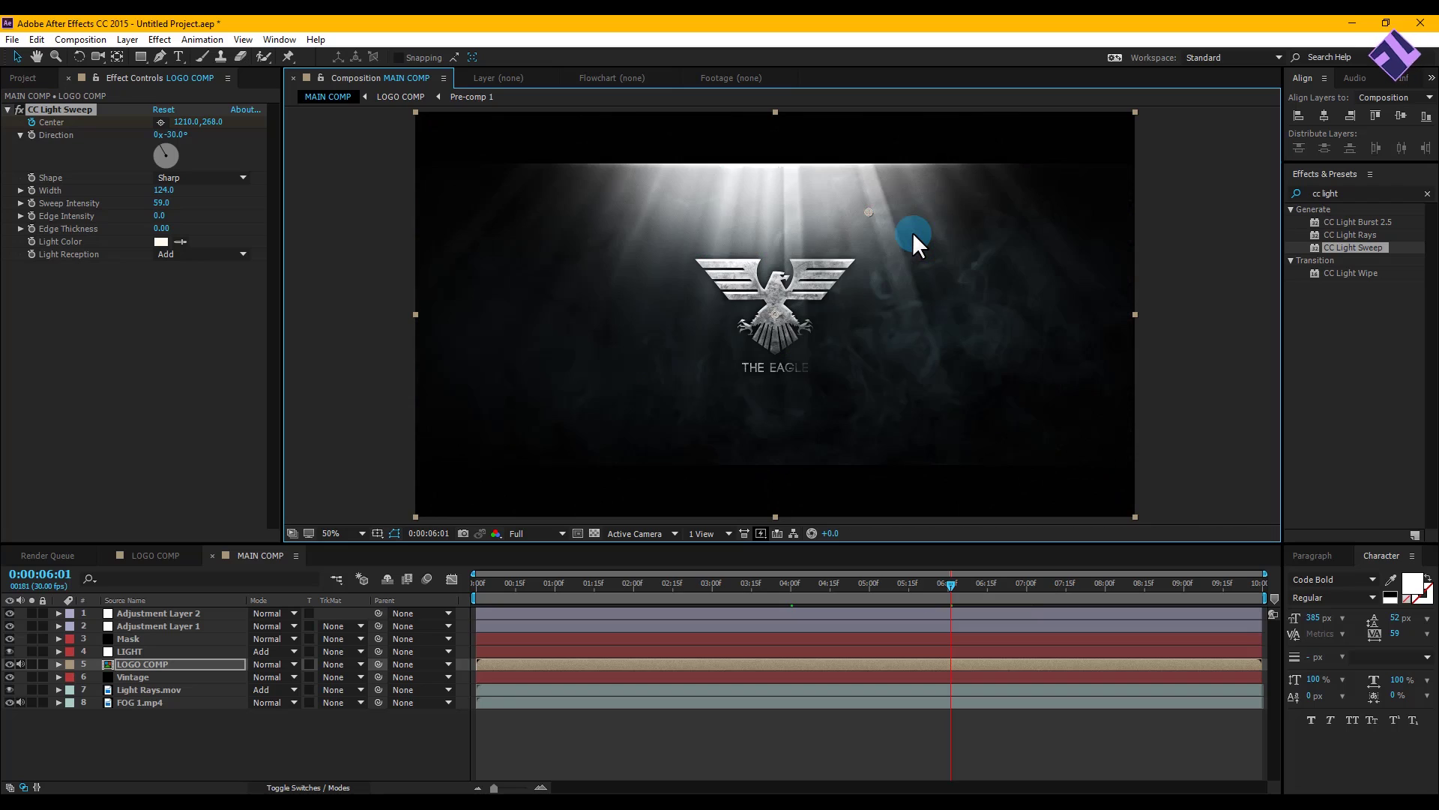
Step: Preview the light sweep from about 0:00:04:12 at Quarter resolution and restore the viewer to Full resolution
click(519, 533)
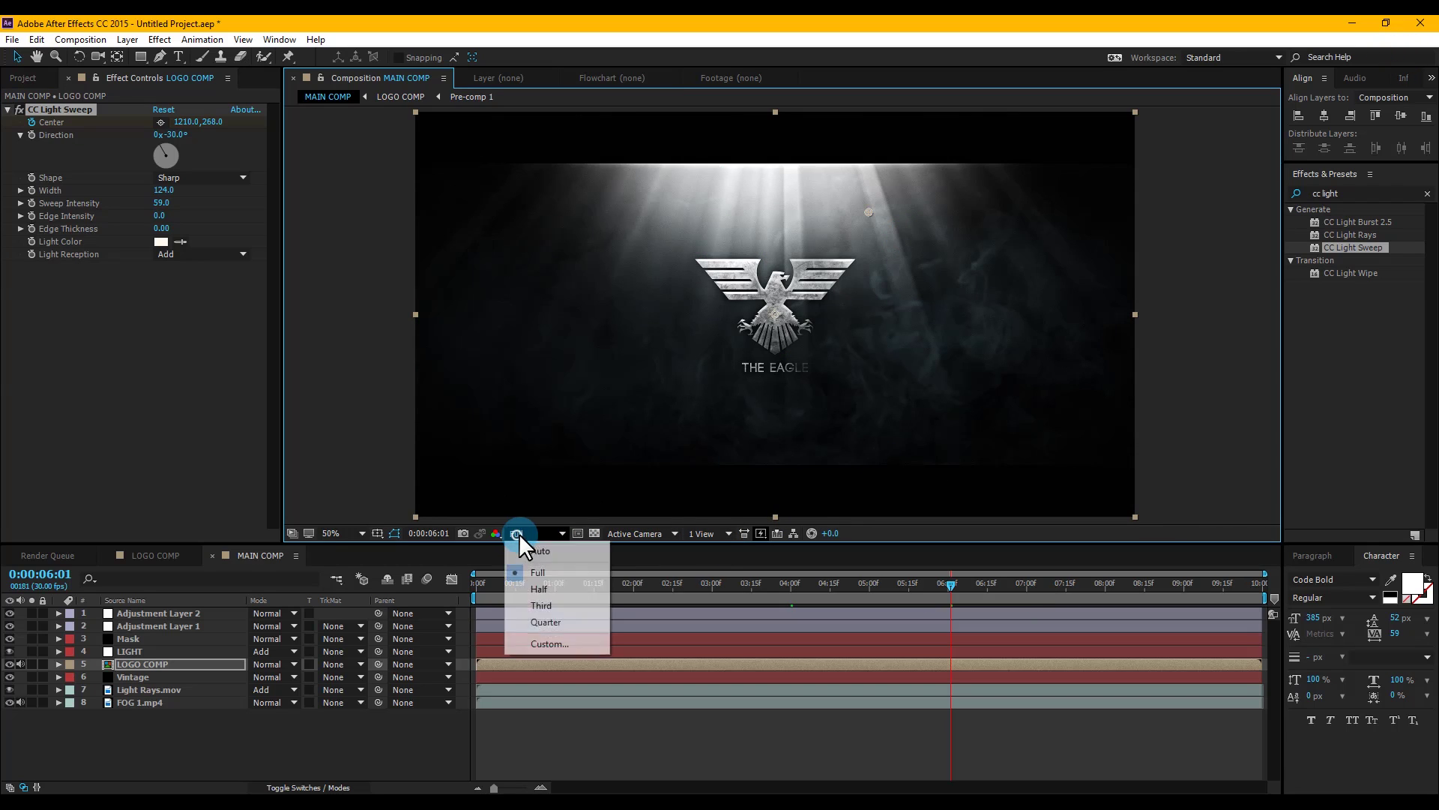
click(550, 619)
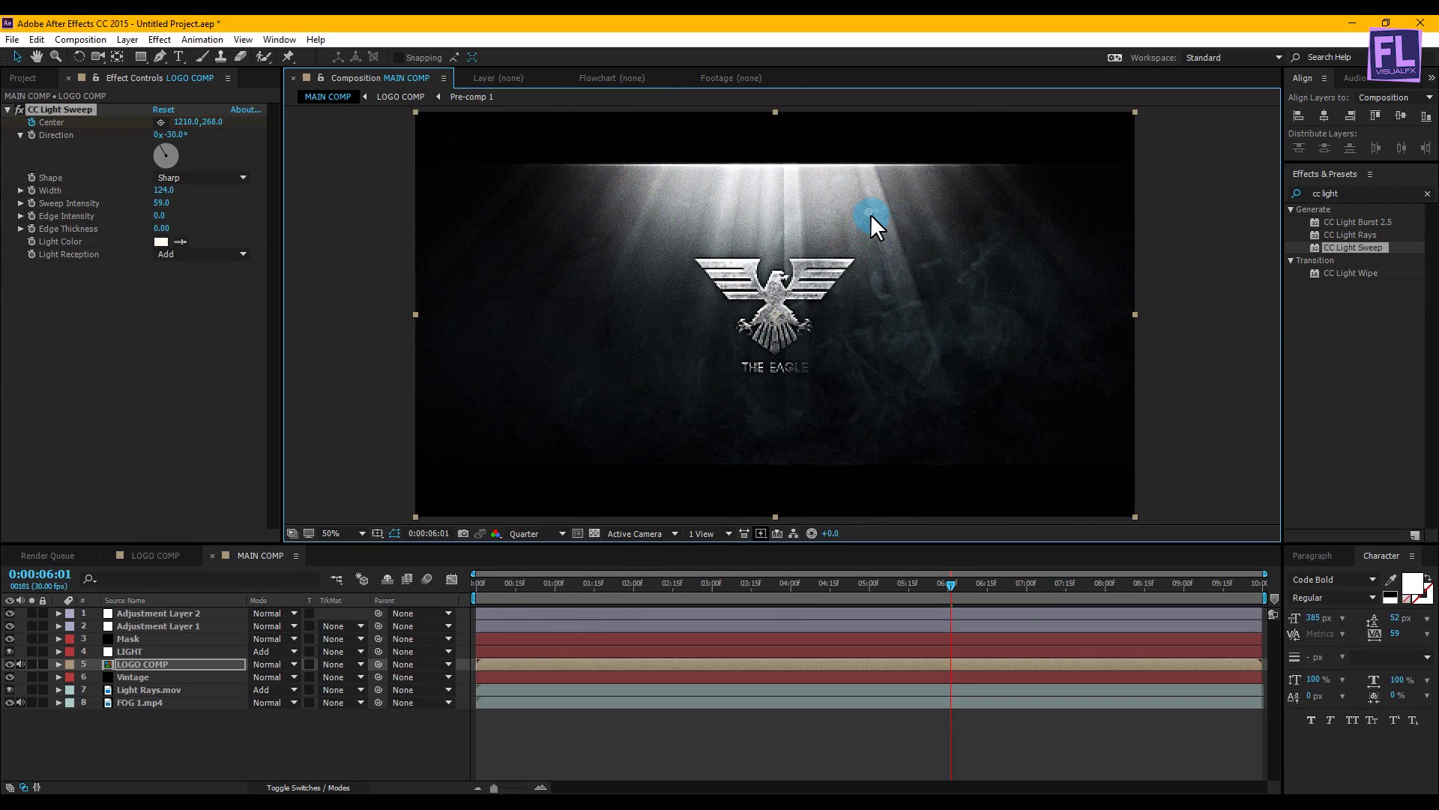
click(870, 210)
click(951, 580)
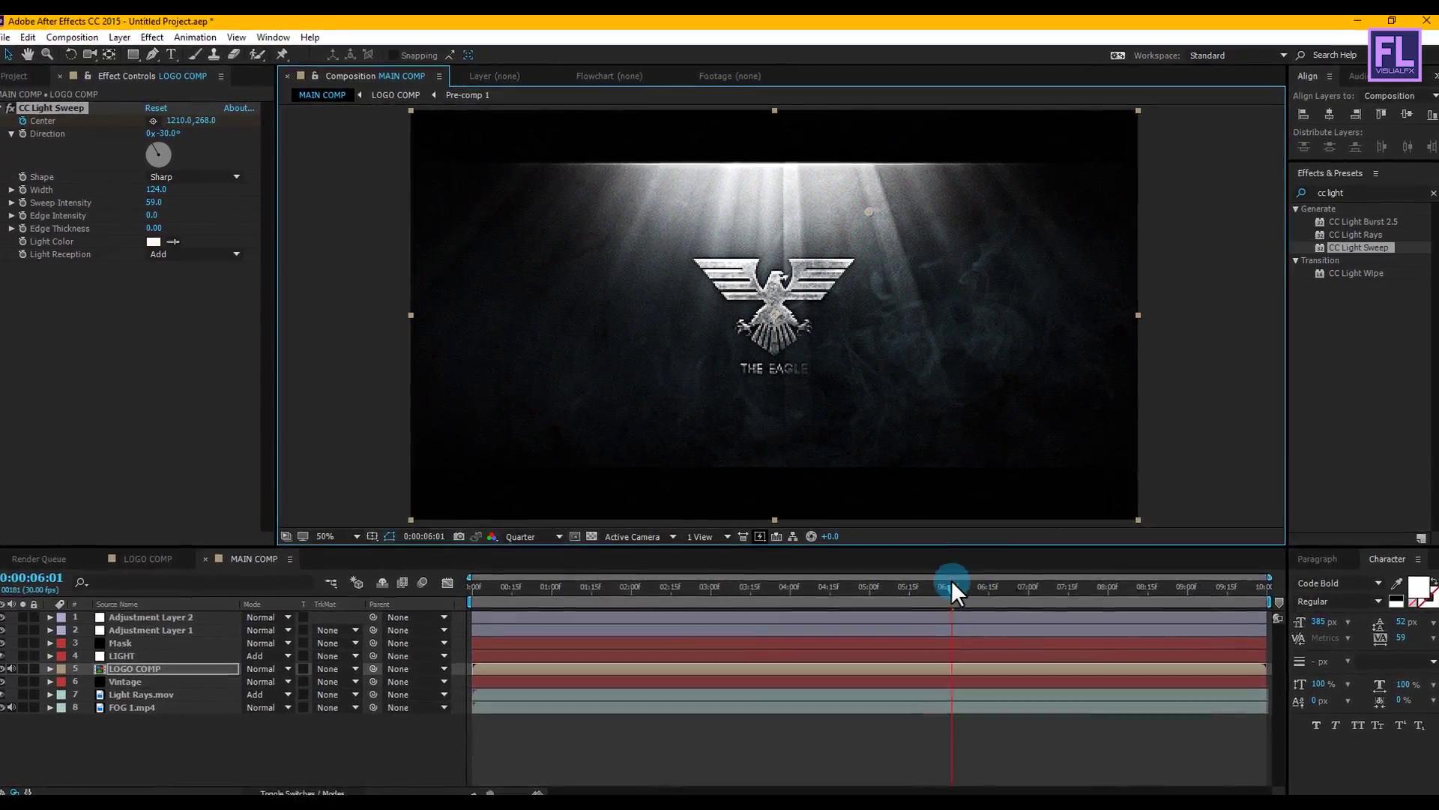
drag(952, 588, 812, 593)
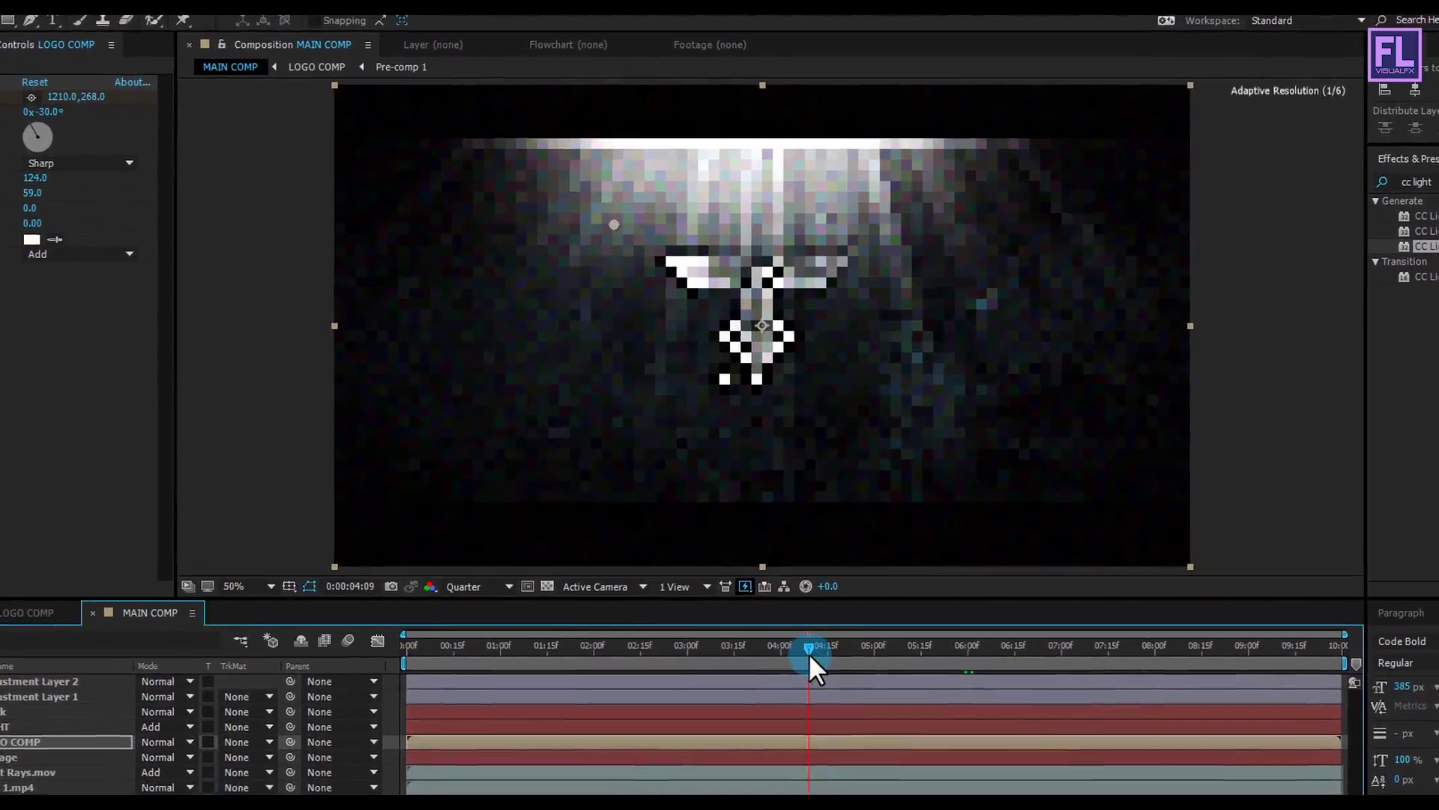
drag(808, 654, 817, 653)
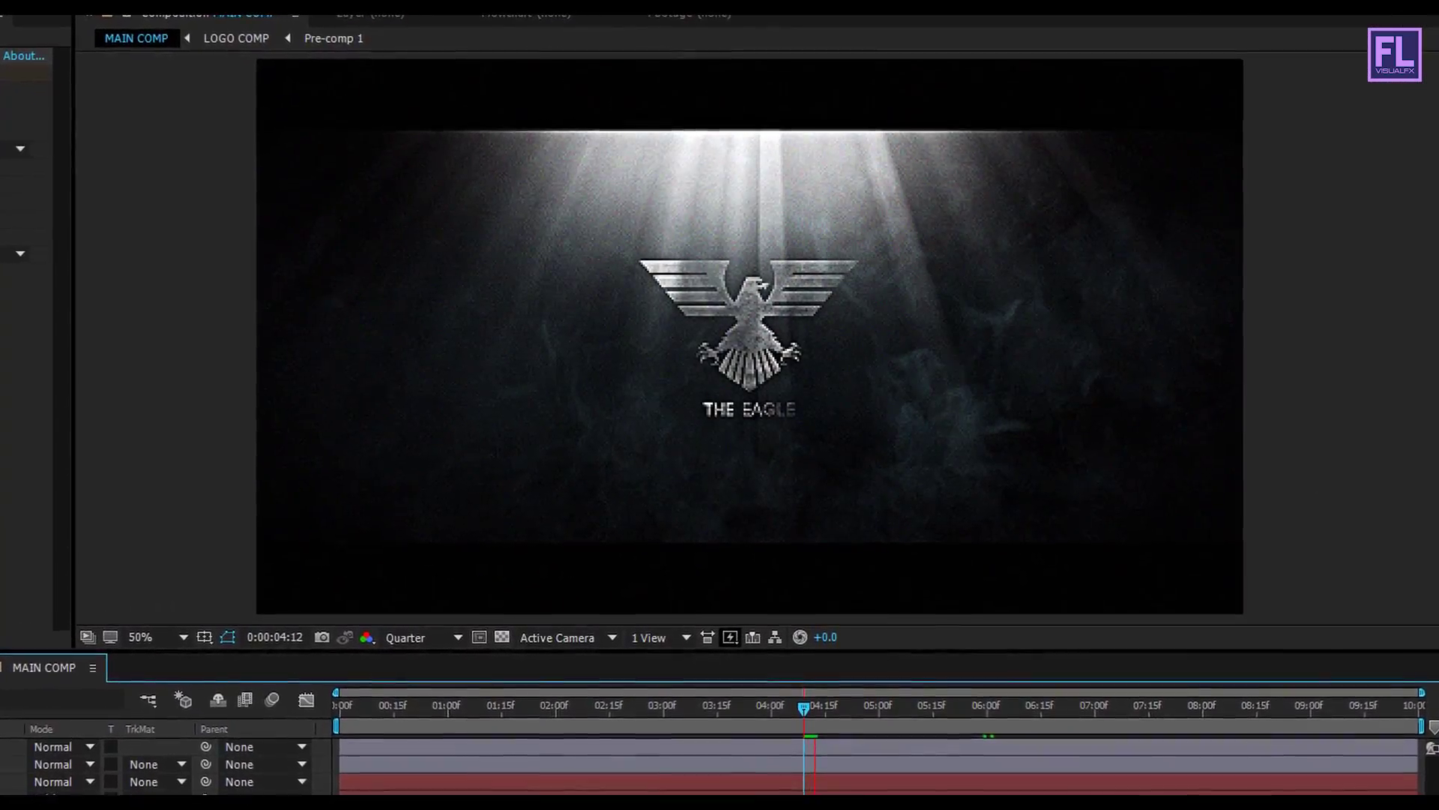
key(space)
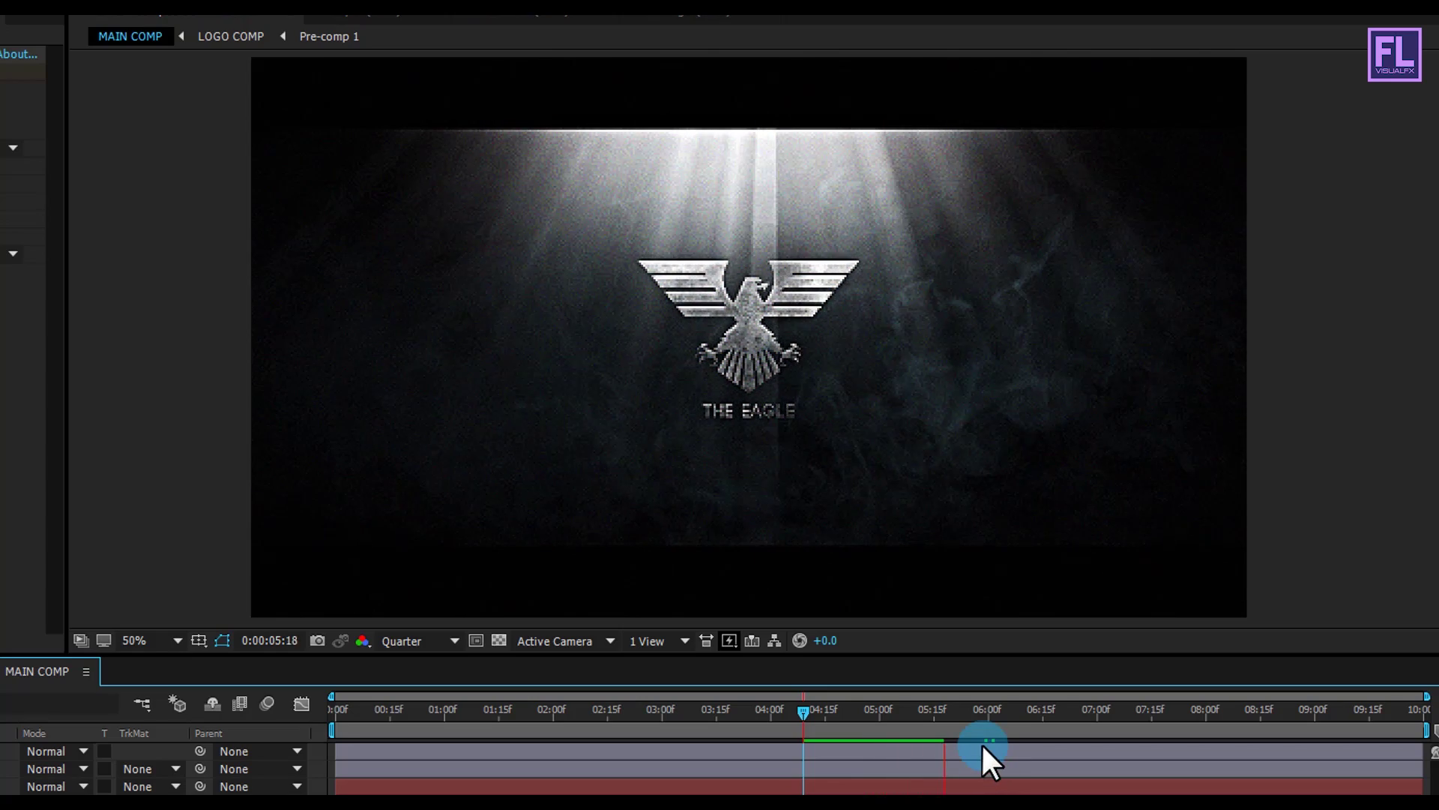
drag(971, 712, 860, 693)
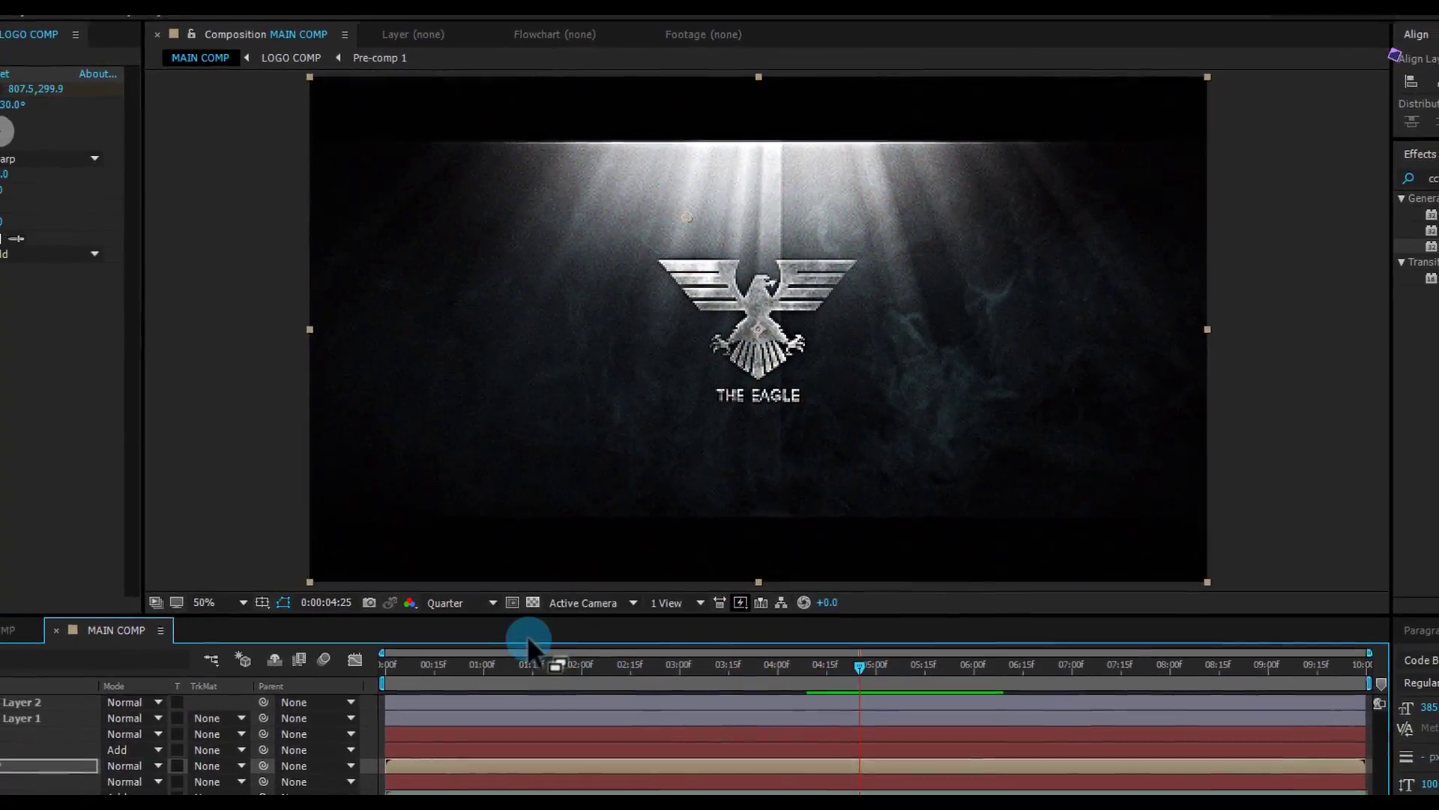
click(464, 603)
click(469, 626)
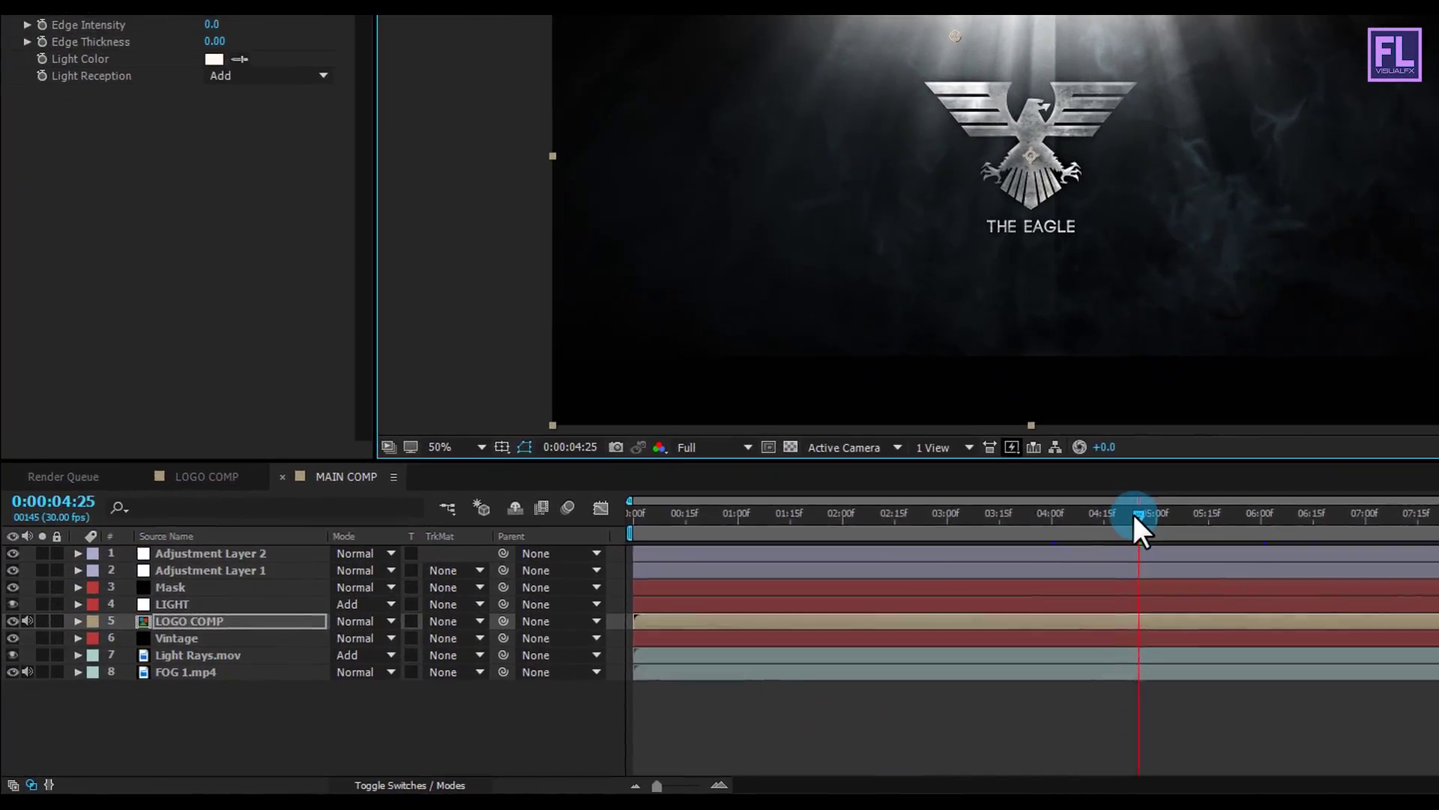
Step: Add a Scale keyframe of 100% to the LOGO COMP layer at 0:00:00:00
drag(1135, 519, 557, 556)
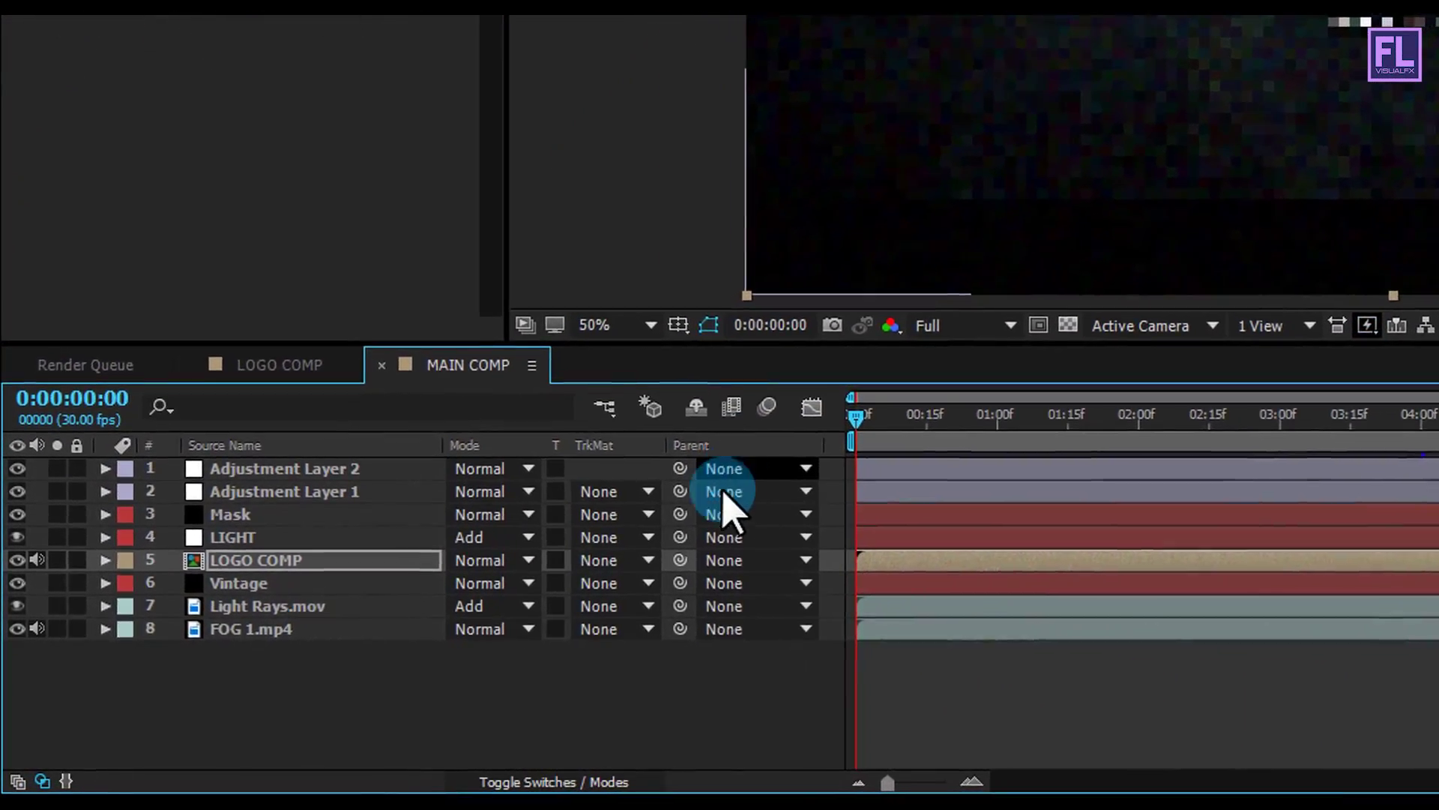
click(238, 558)
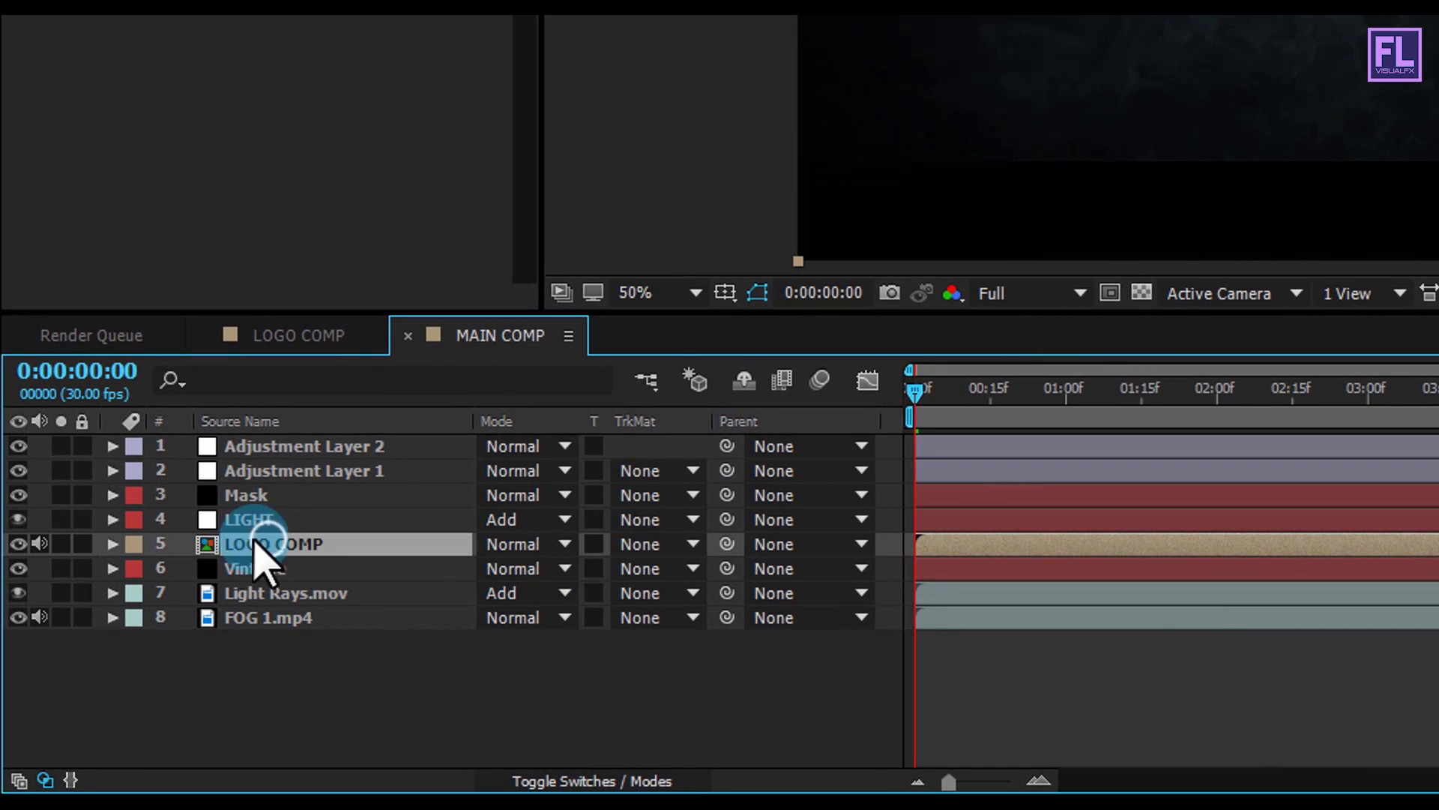
key(s)
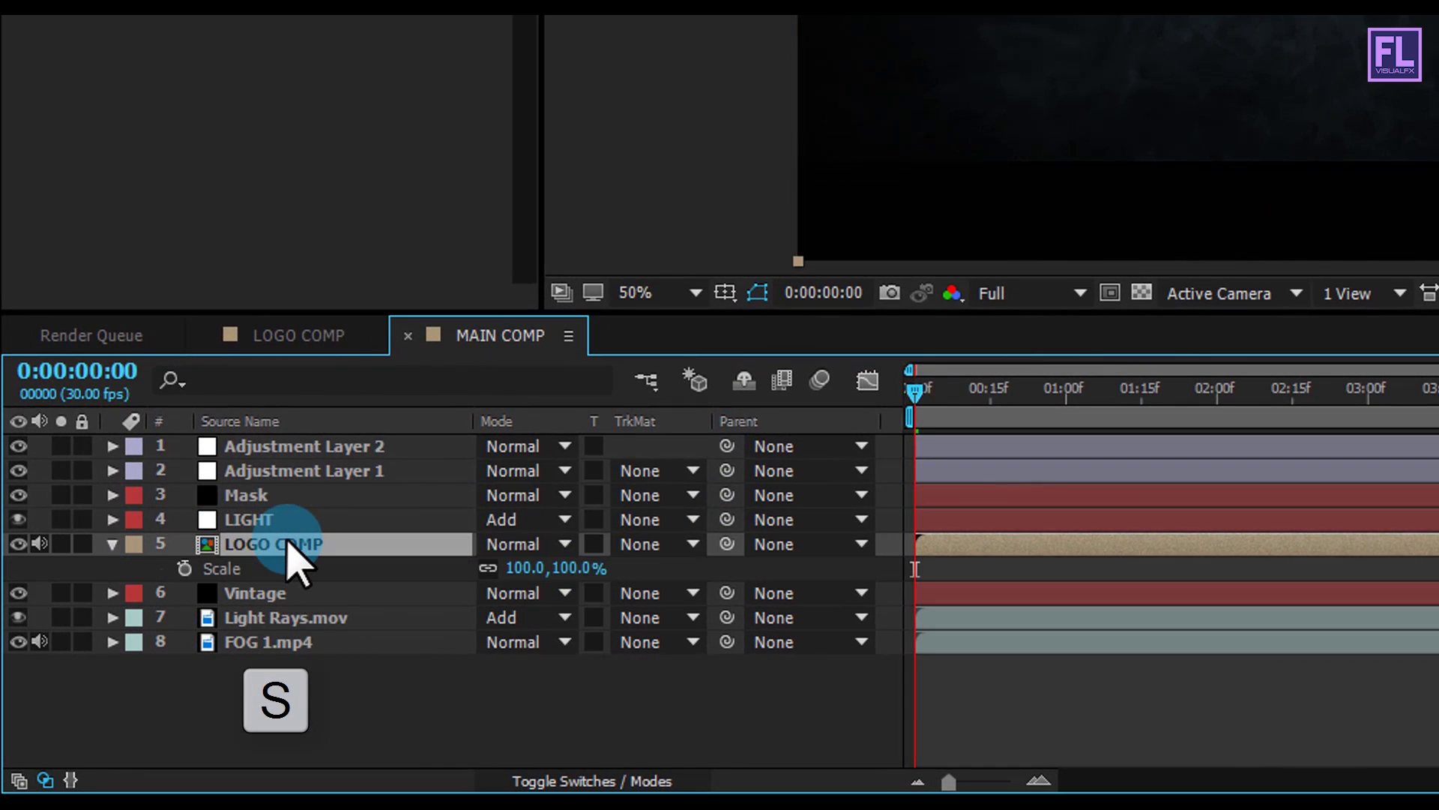
click(183, 568)
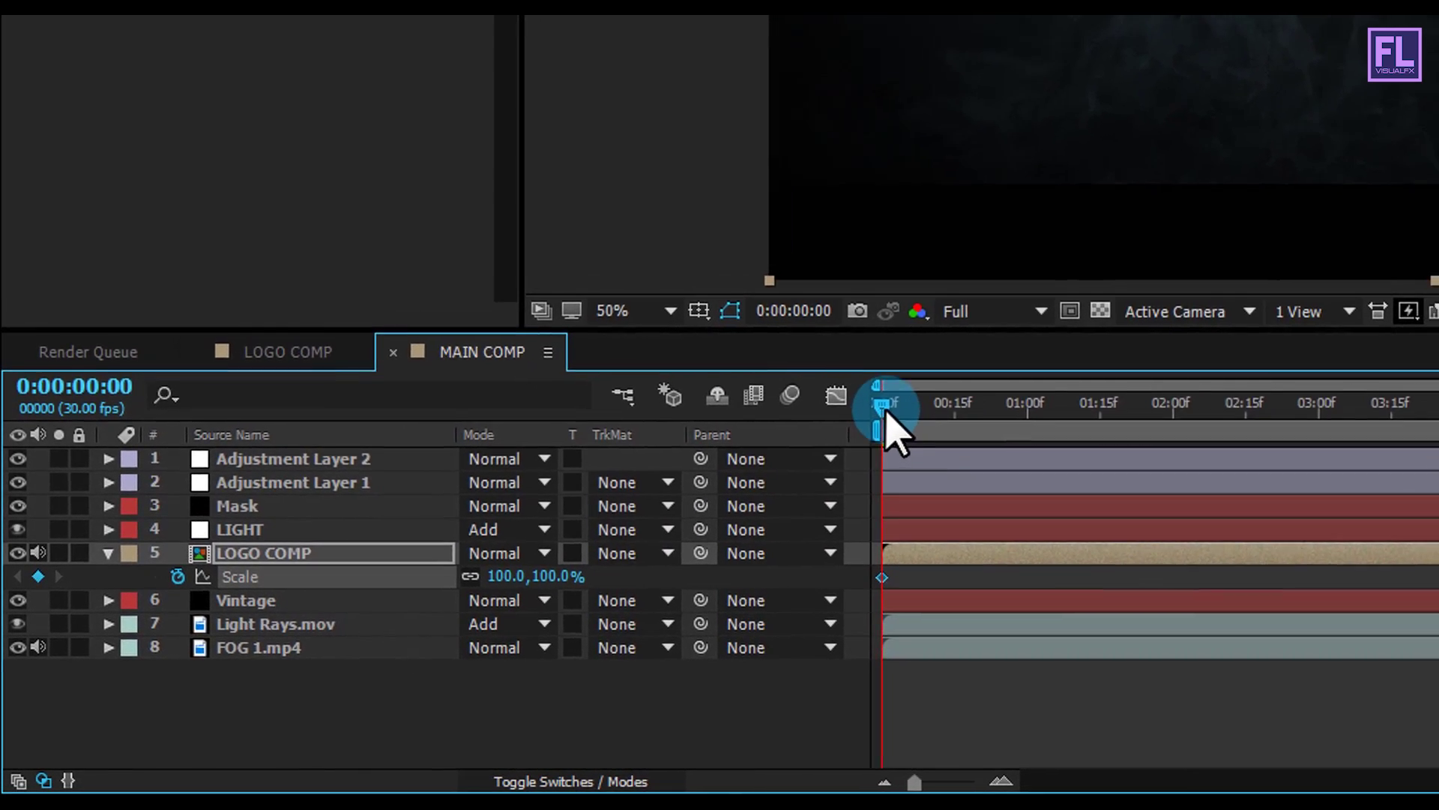
Step: Set the LOGO COMP layer's Scale to 120% at 0:00:09:29 and collapse its properties
drag(892, 431, 1438, 431)
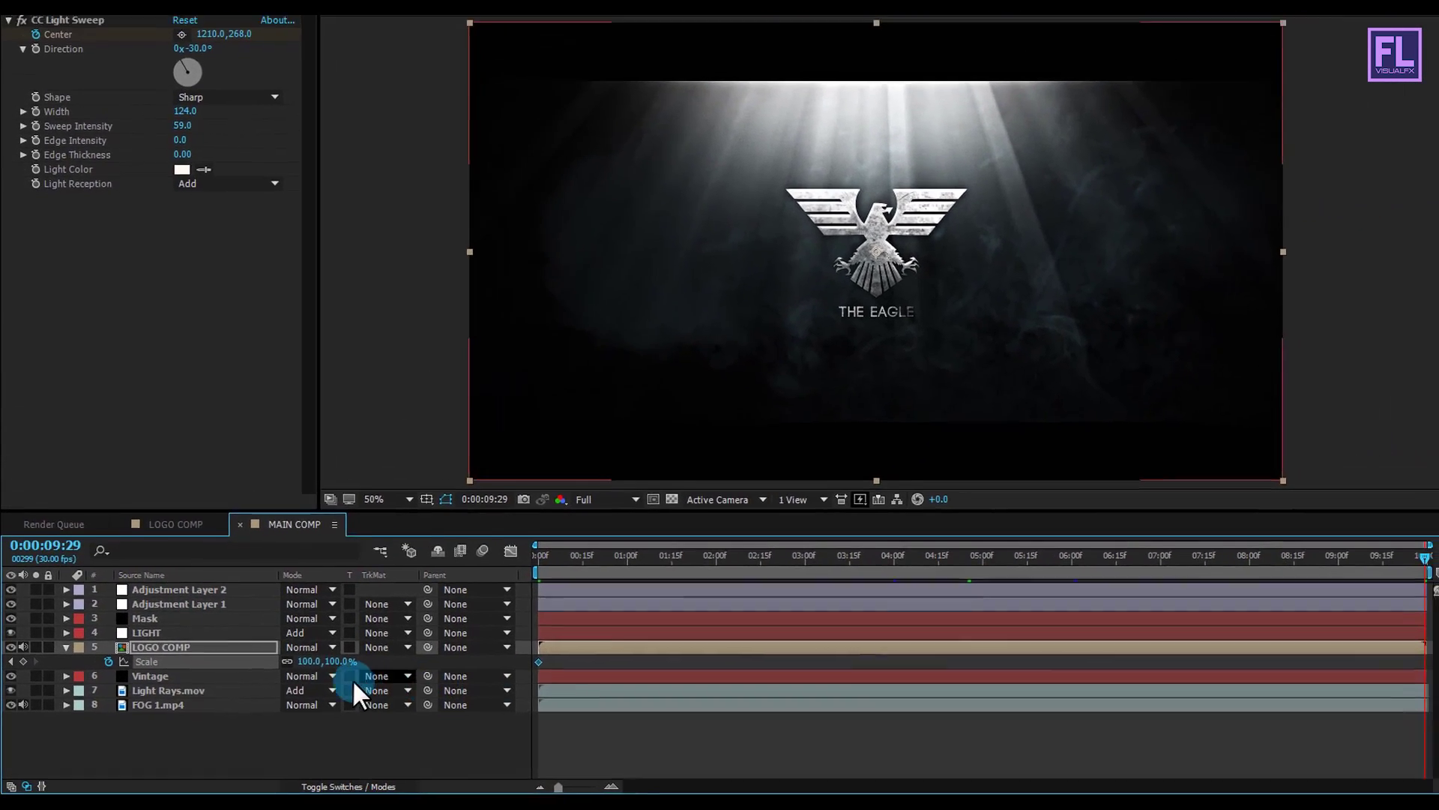
click(342, 646)
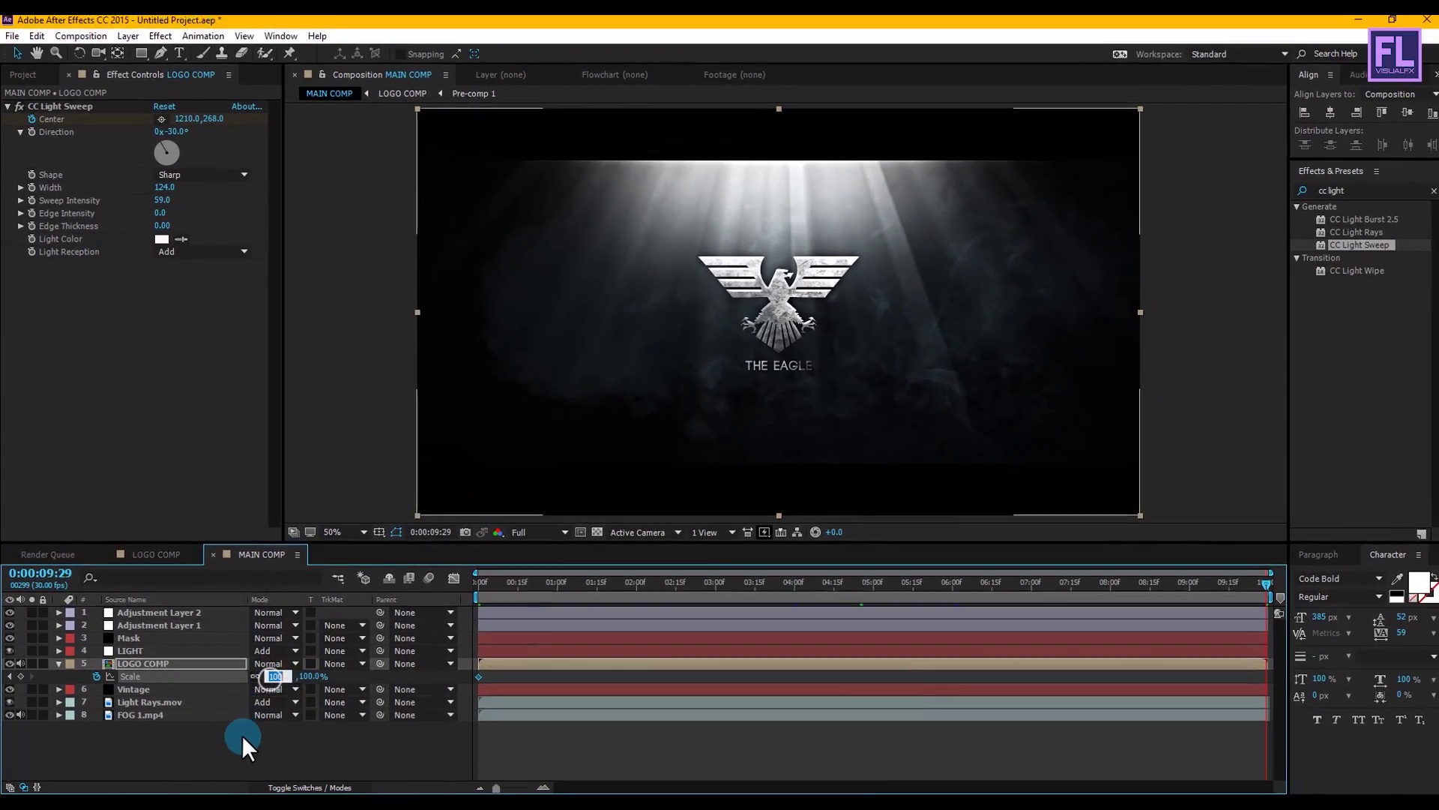
text(120)
key(Return)
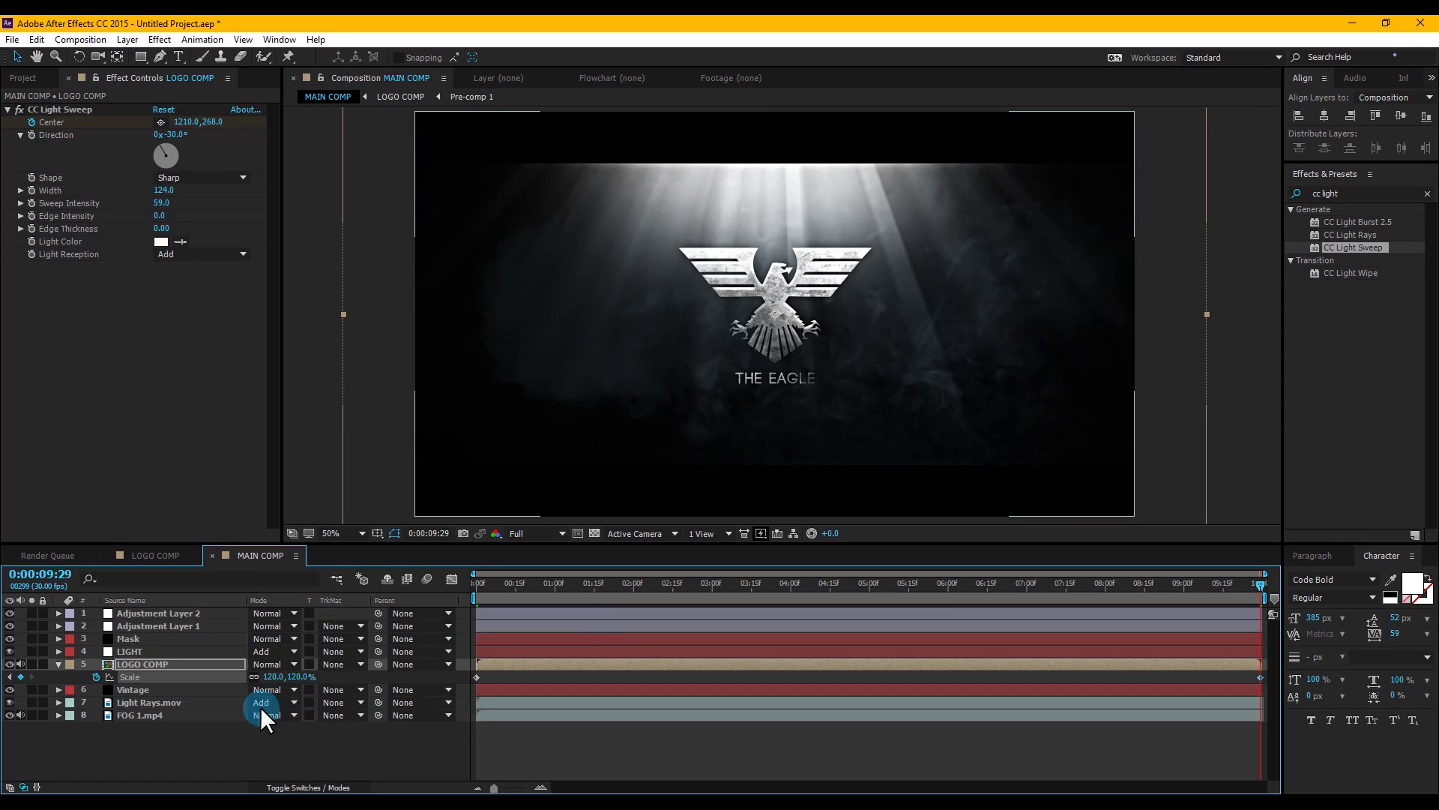
click(57, 663)
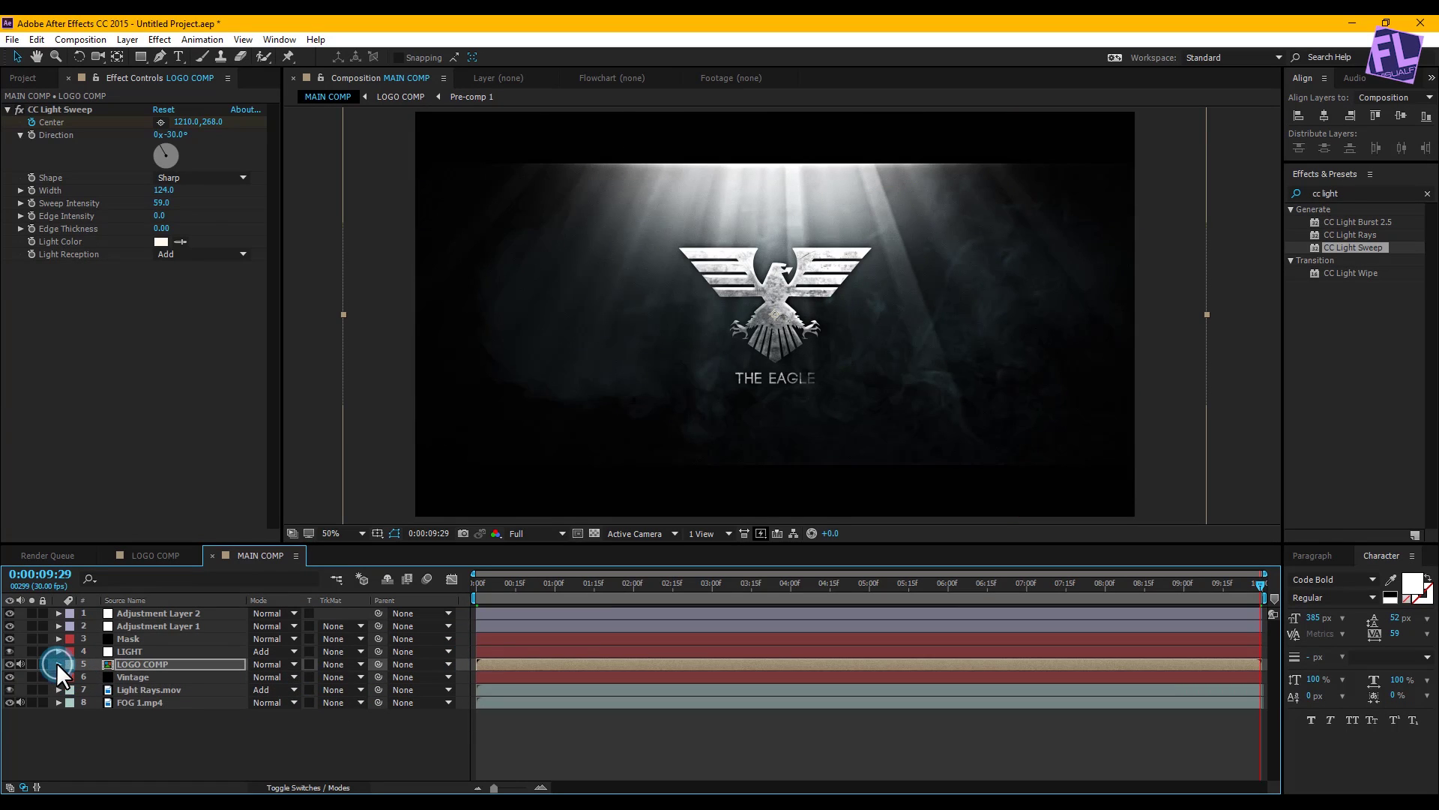
click(224, 717)
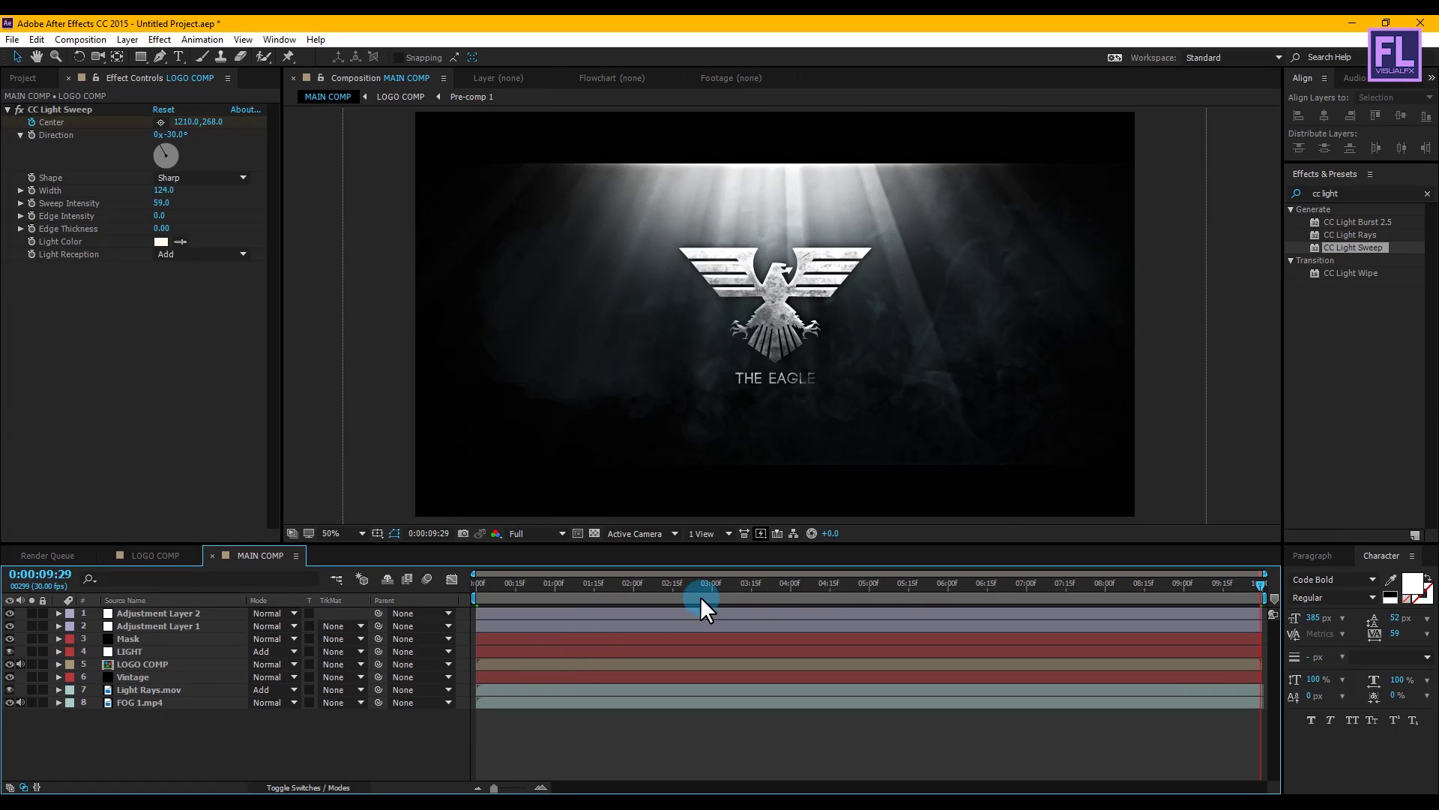
Step: Change the Tritone midtones of the FOG 1.mp4 layer to light teal A9D7D6, judging the fog at 0:00:06:15
drag(904, 587, 649, 591)
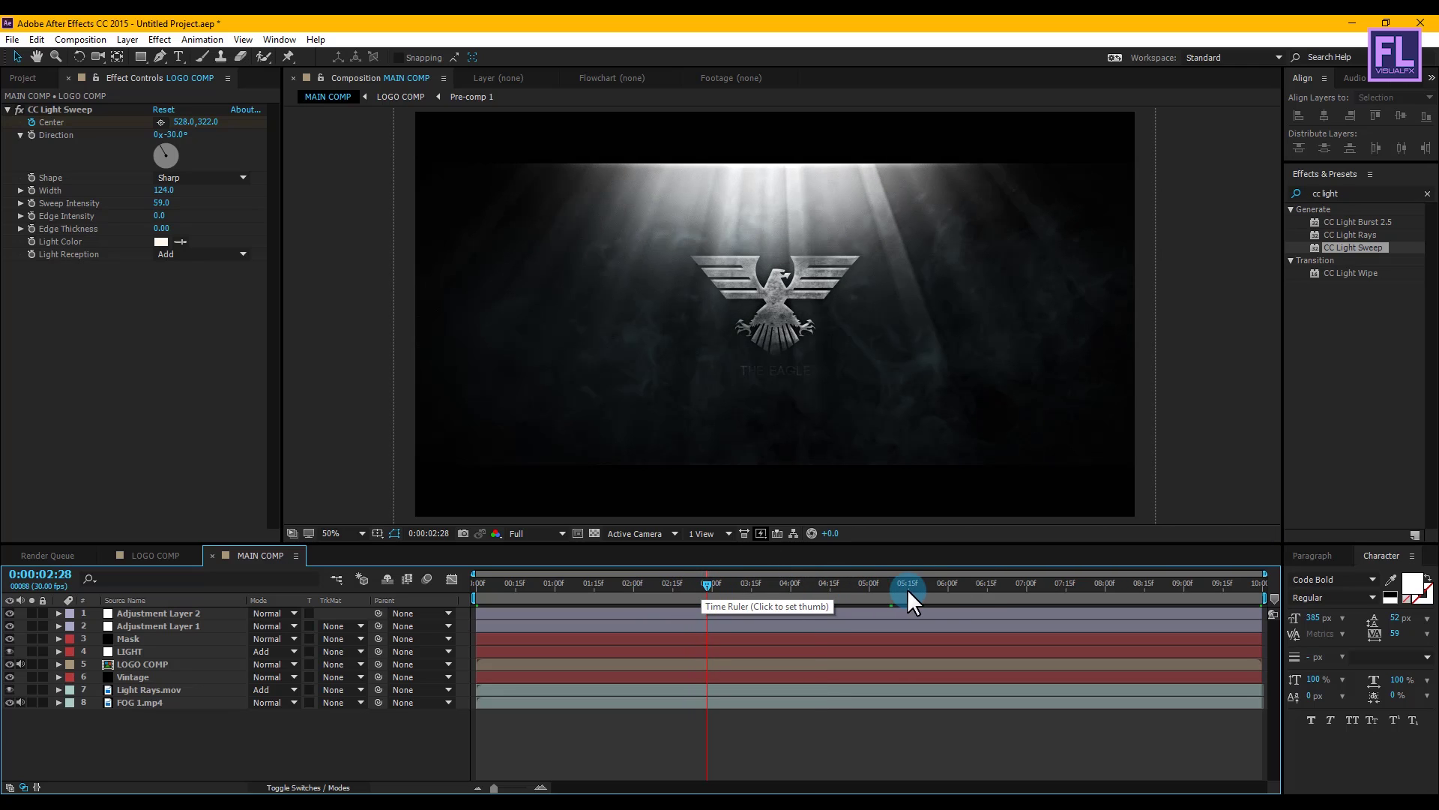
click(987, 584)
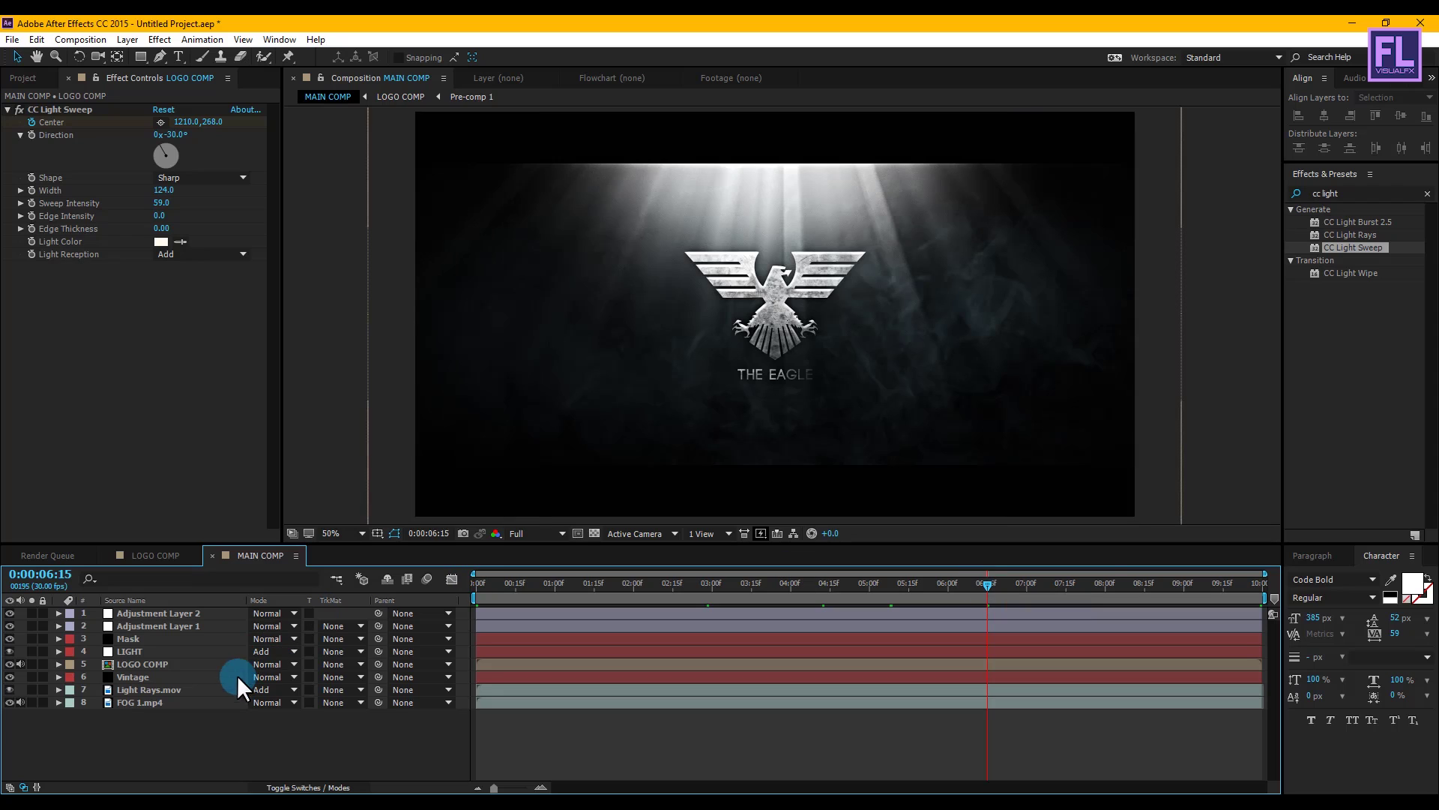
click(165, 703)
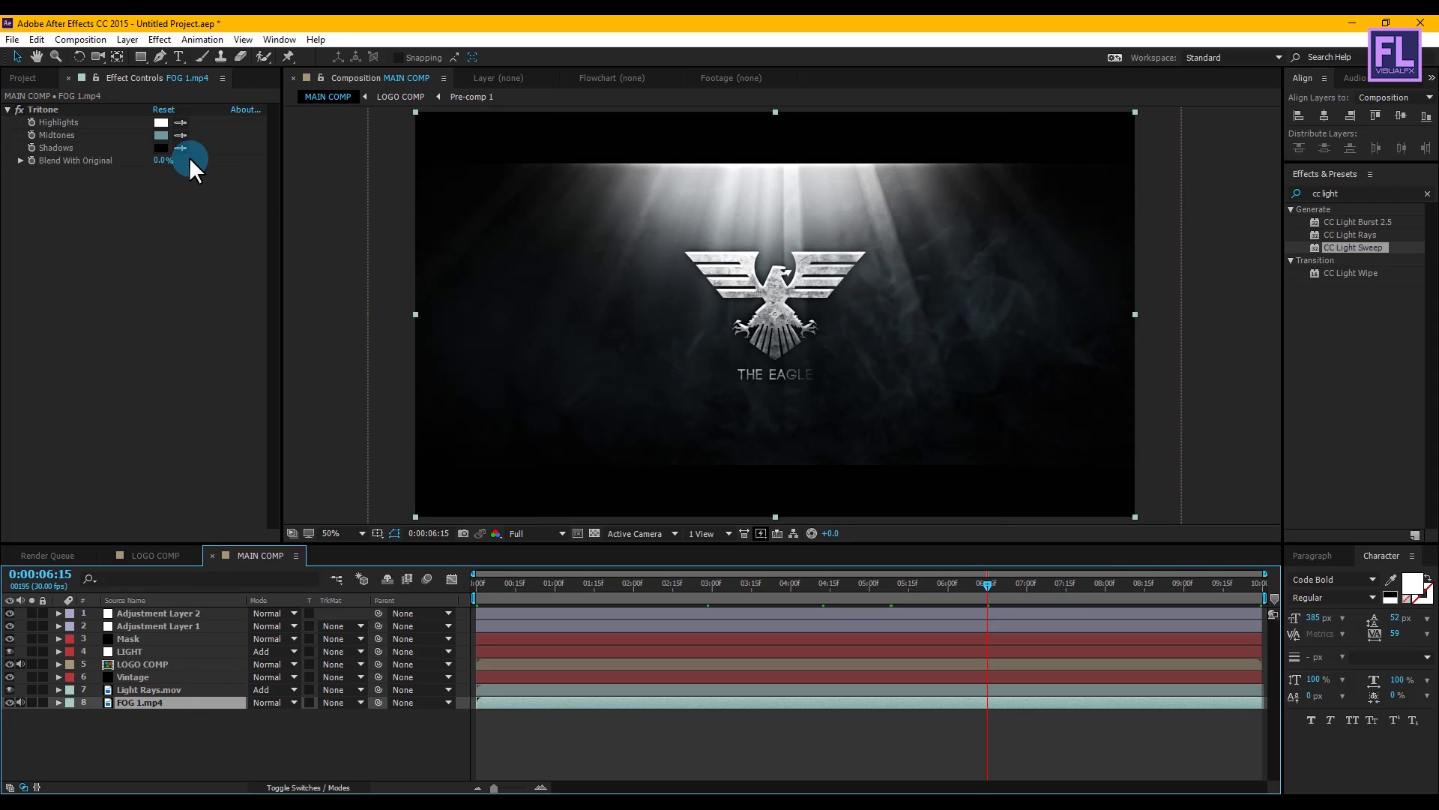
click(161, 135)
drag(419, 345, 407, 377)
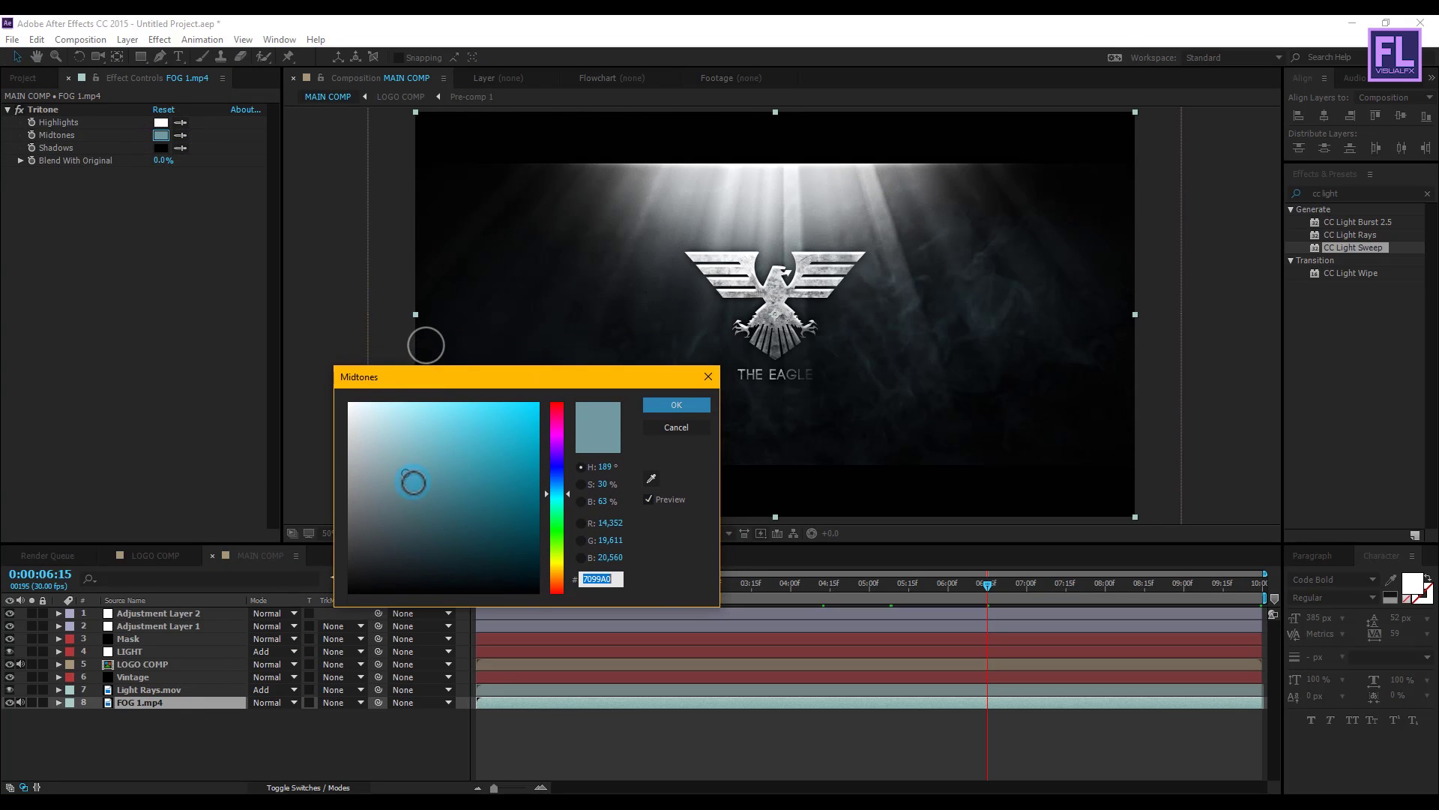
drag(404, 467, 386, 432)
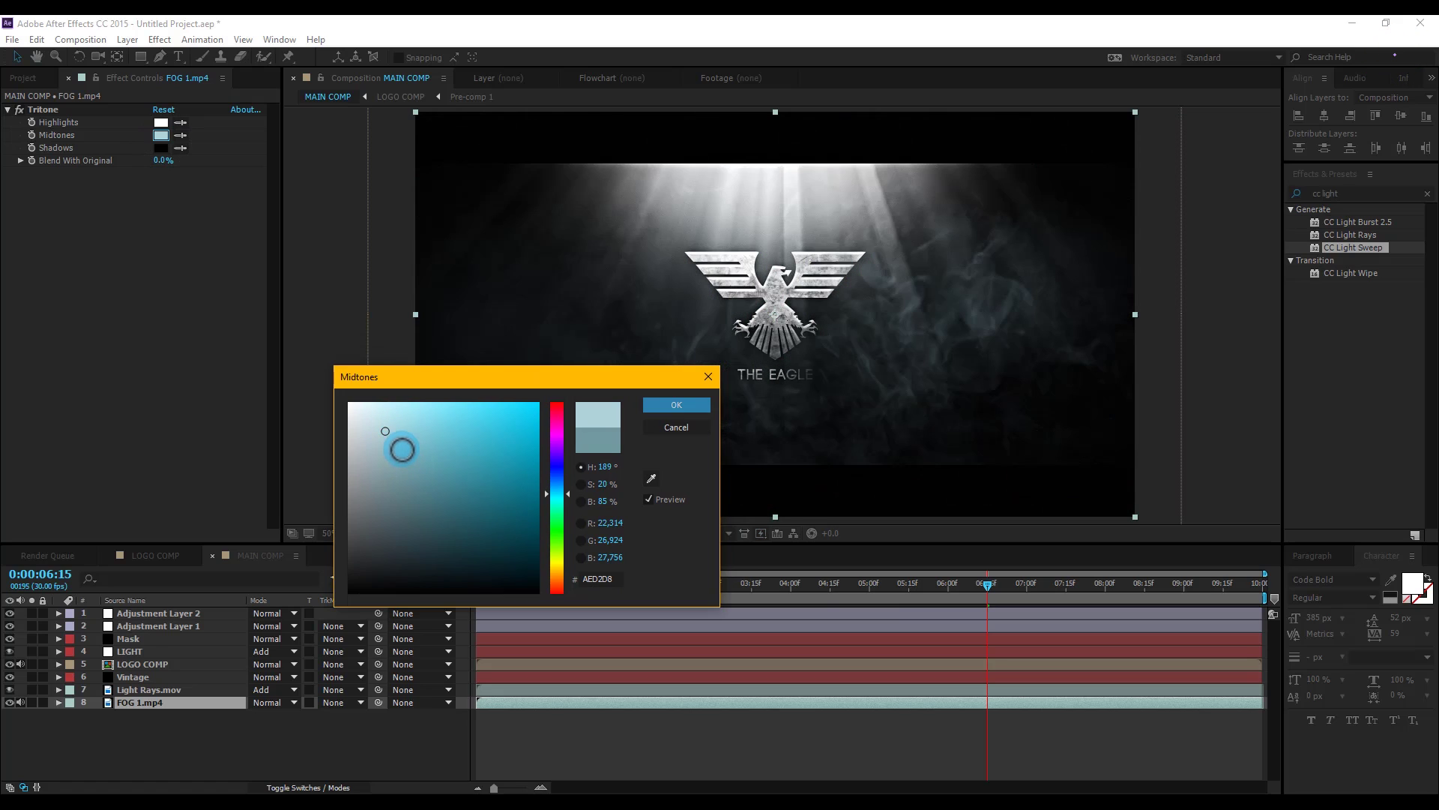
click(408, 445)
drag(568, 494, 568, 498)
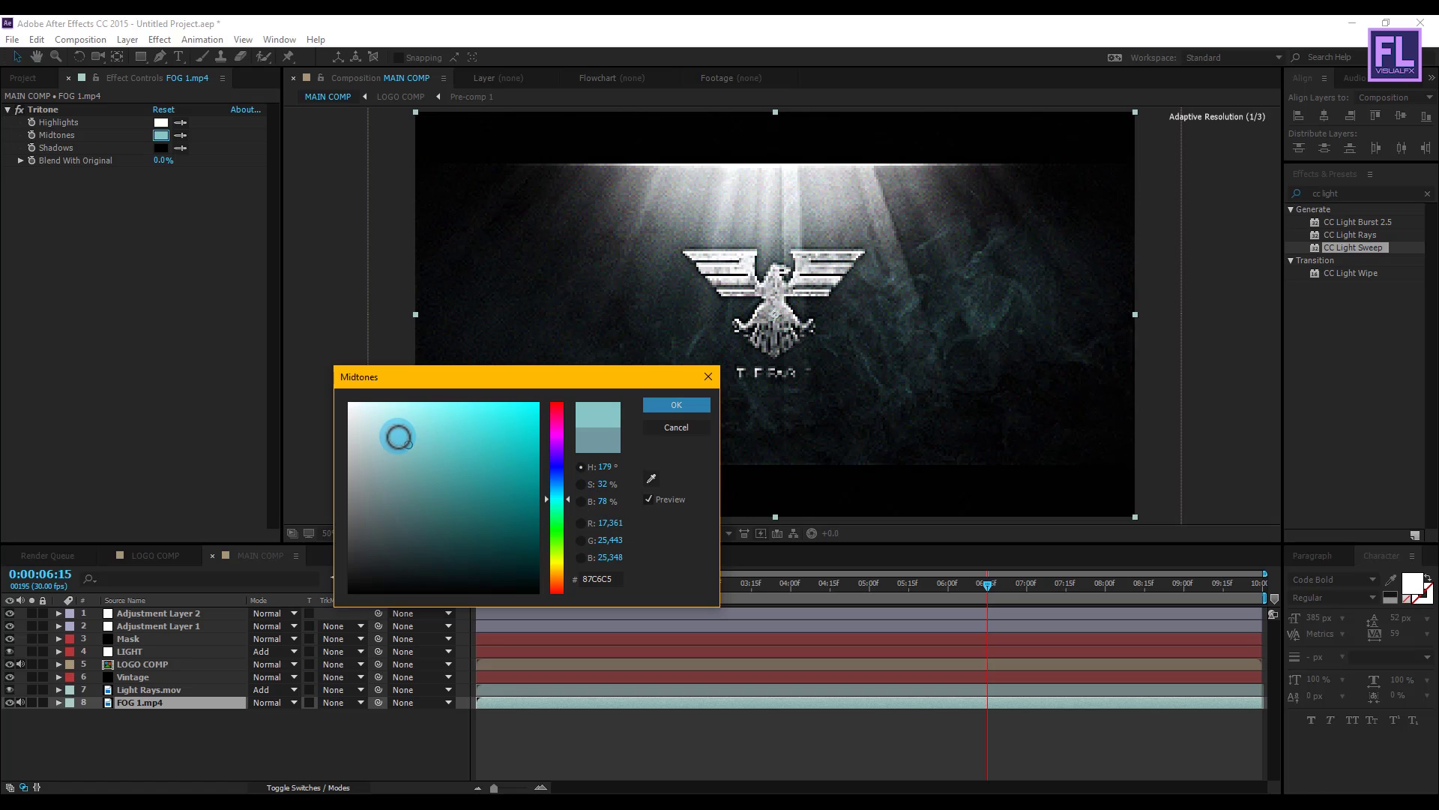
mouse_move(399, 425)
mouse_down()
mouse_move(383, 416)
mouse_move(389, 432)
mouse_up()
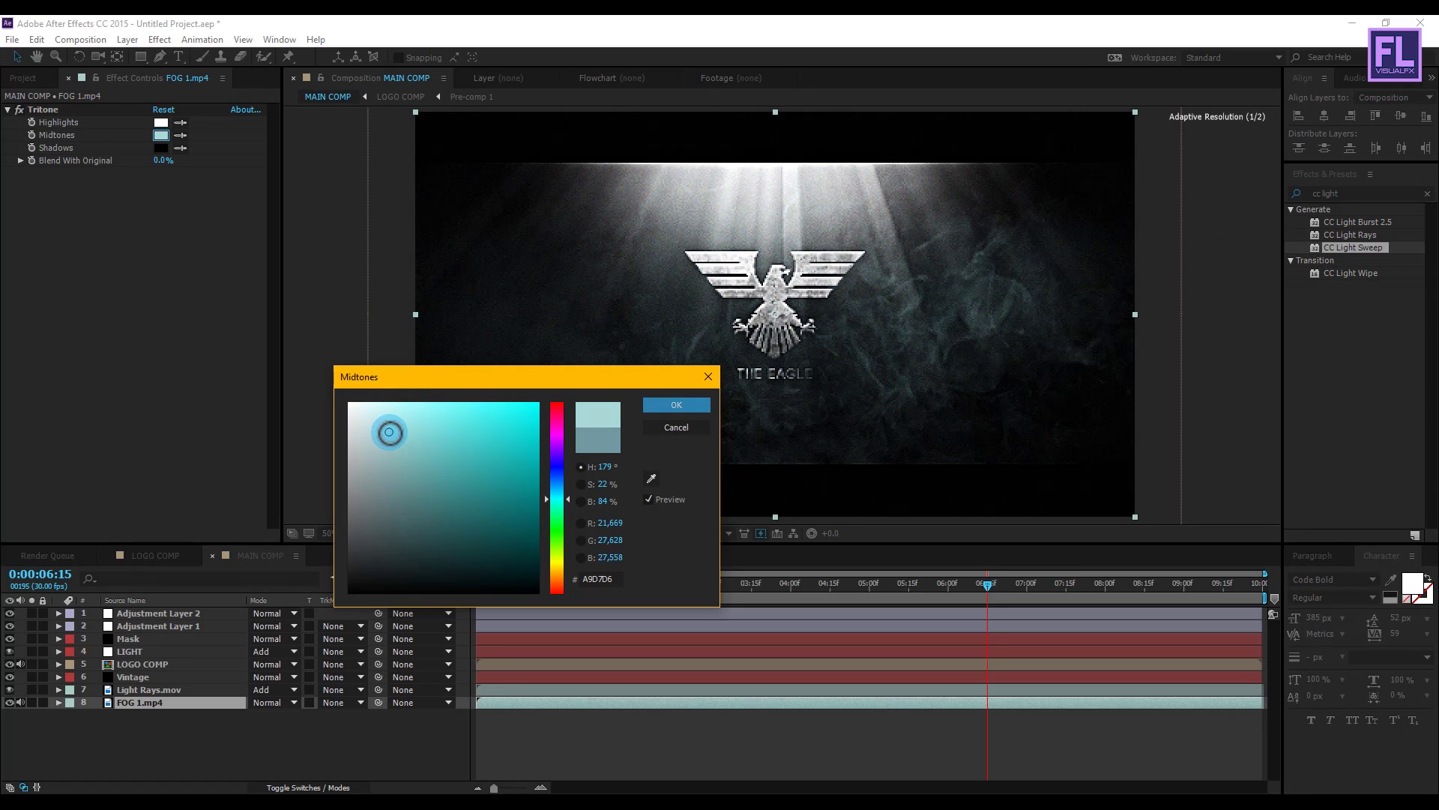
click(679, 404)
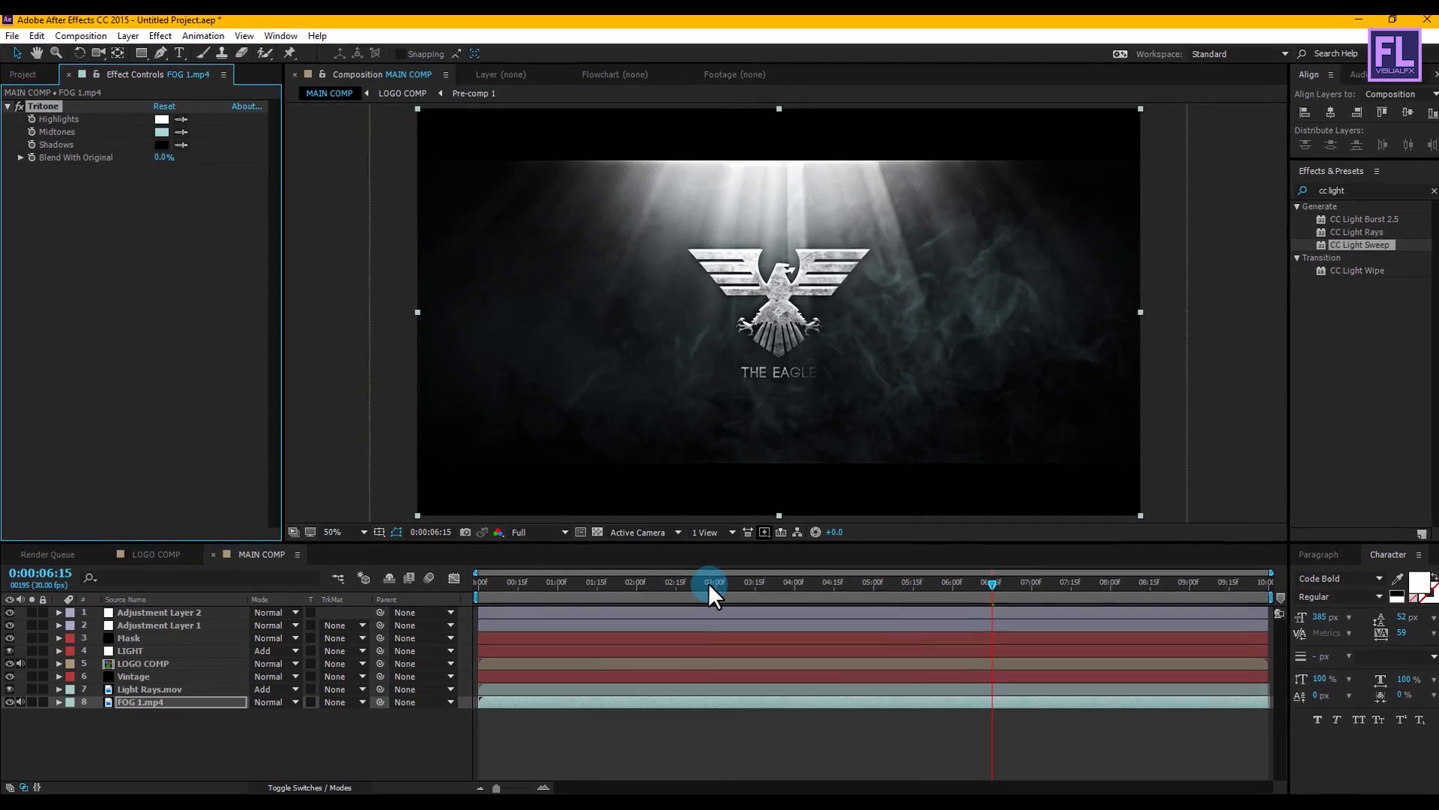
Step: Create a full-frame black (000000) solid as the topmost layer in MAIN COMP
click(706, 582)
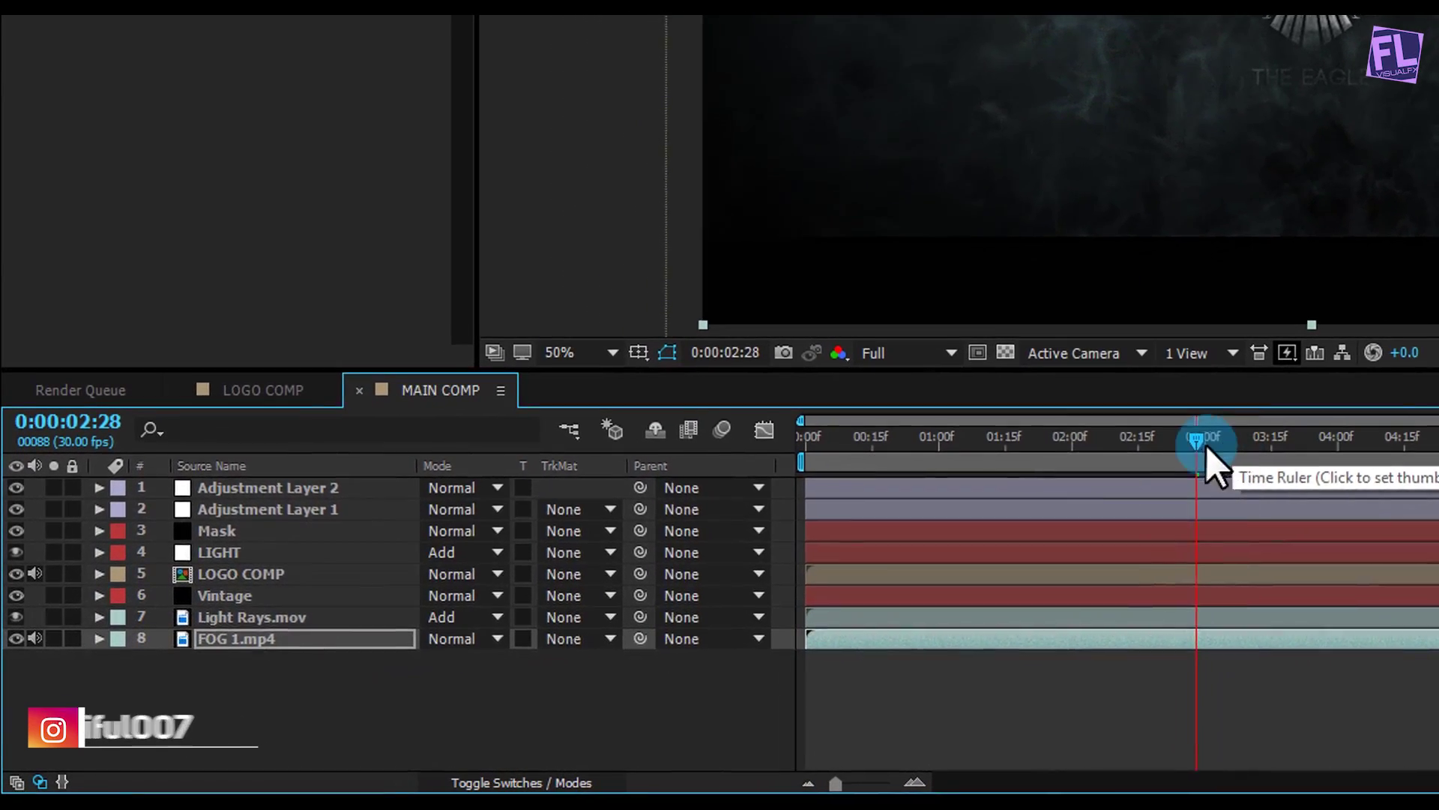
right_click(367, 683)
mouse_move(430, 466)
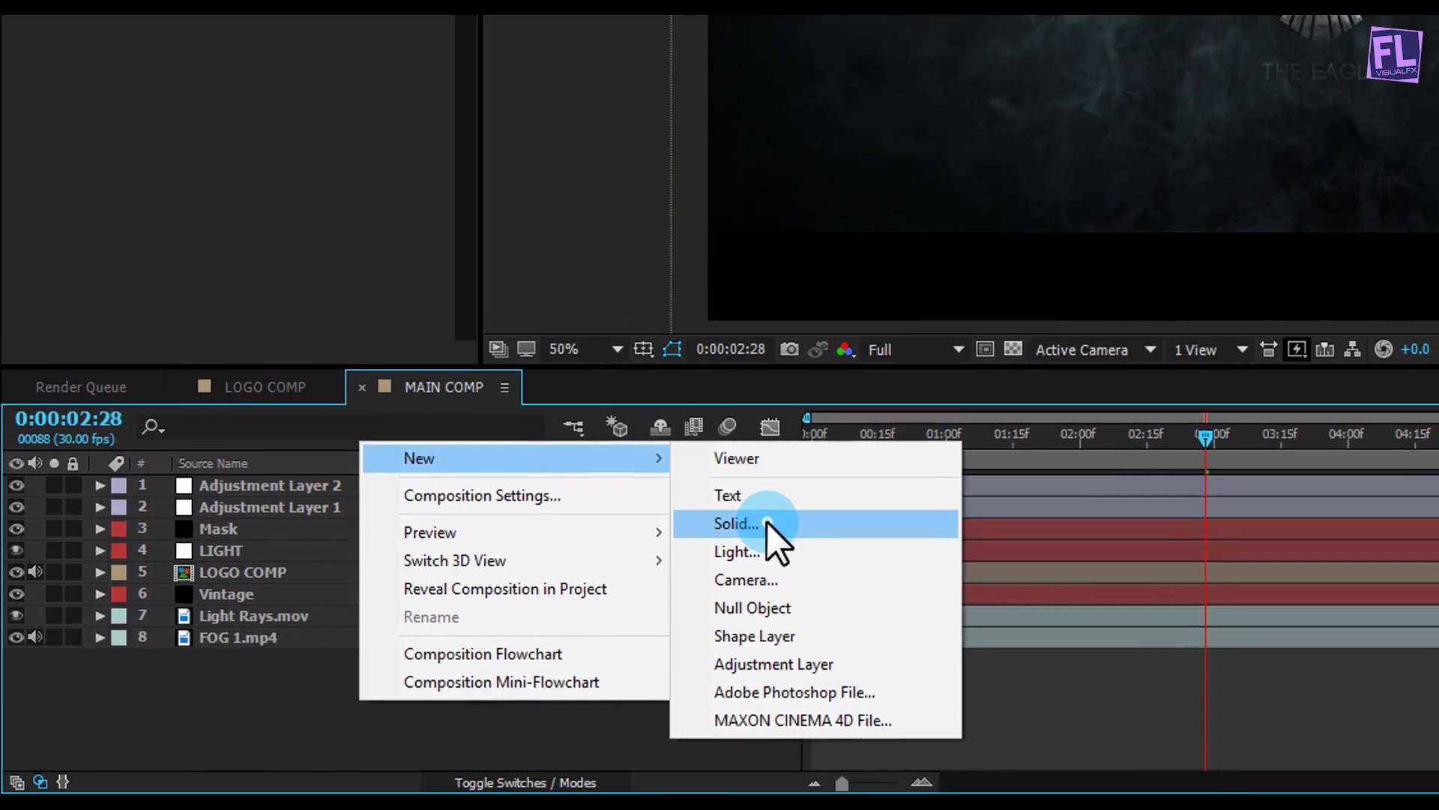
click(755, 518)
click(1125, 440)
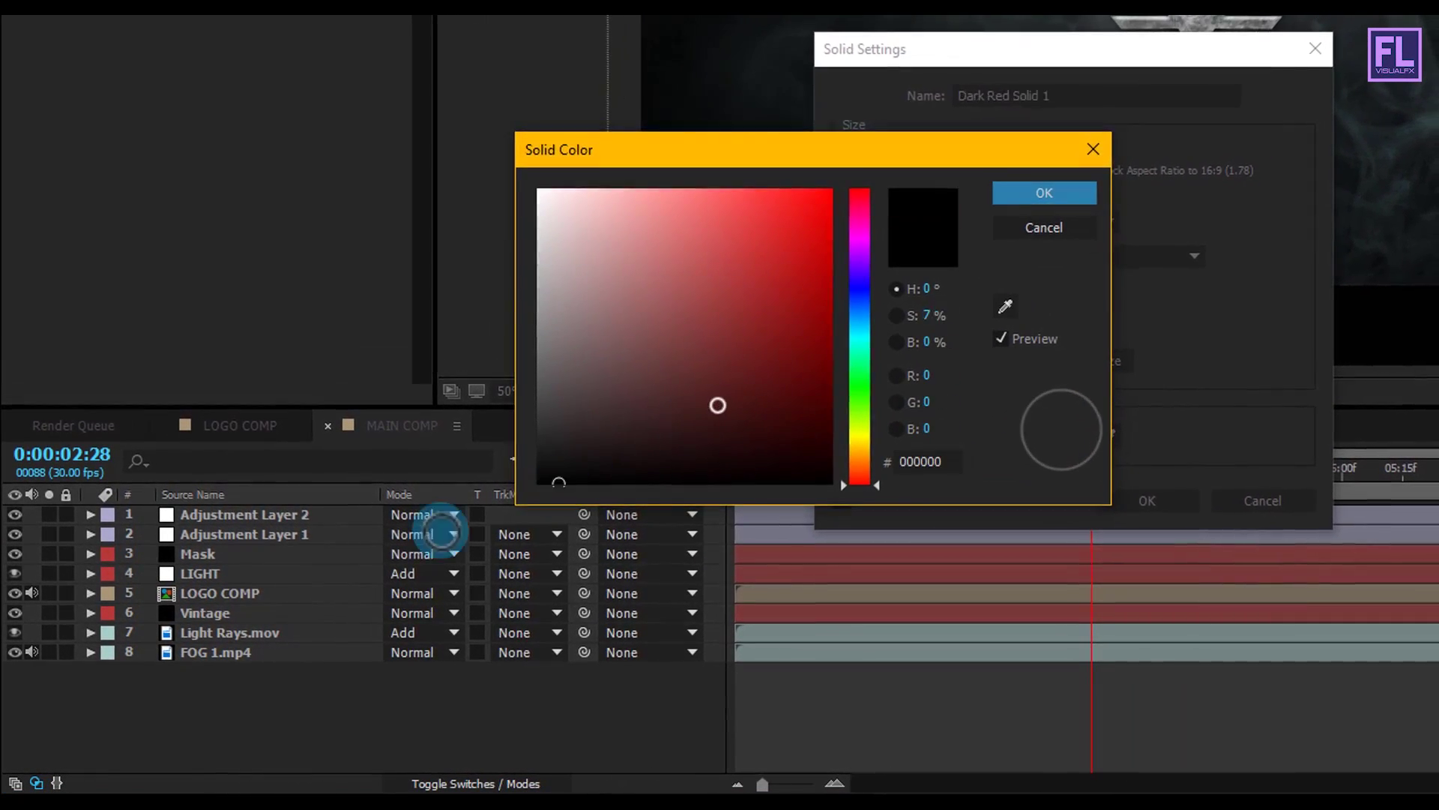
click(1046, 189)
click(1164, 493)
click(427, 454)
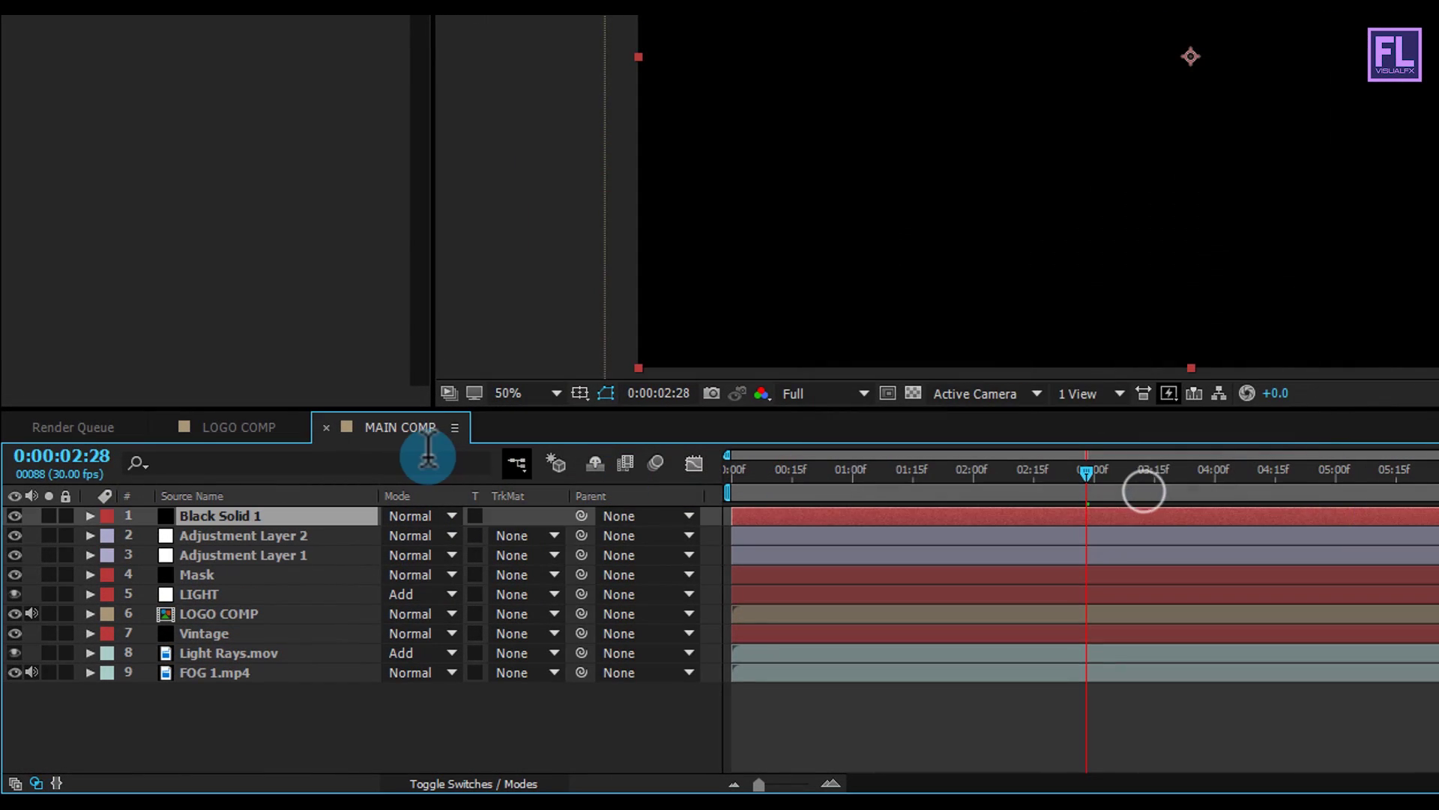
Step: Add an Opacity keyframe of 100% to the Black Solid 1 layer at 0:00:00:00
click(237, 515)
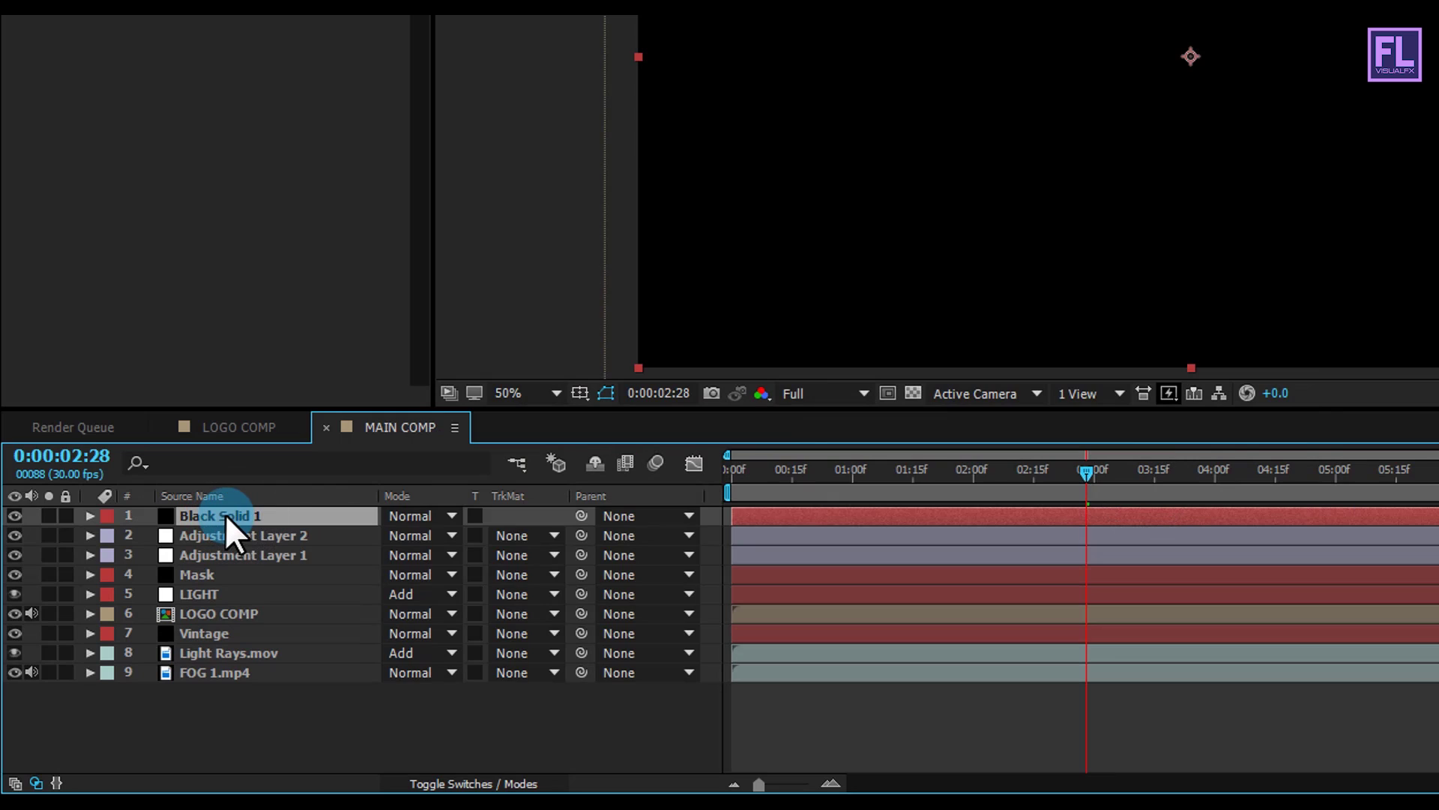
drag(1051, 486, 651, 489)
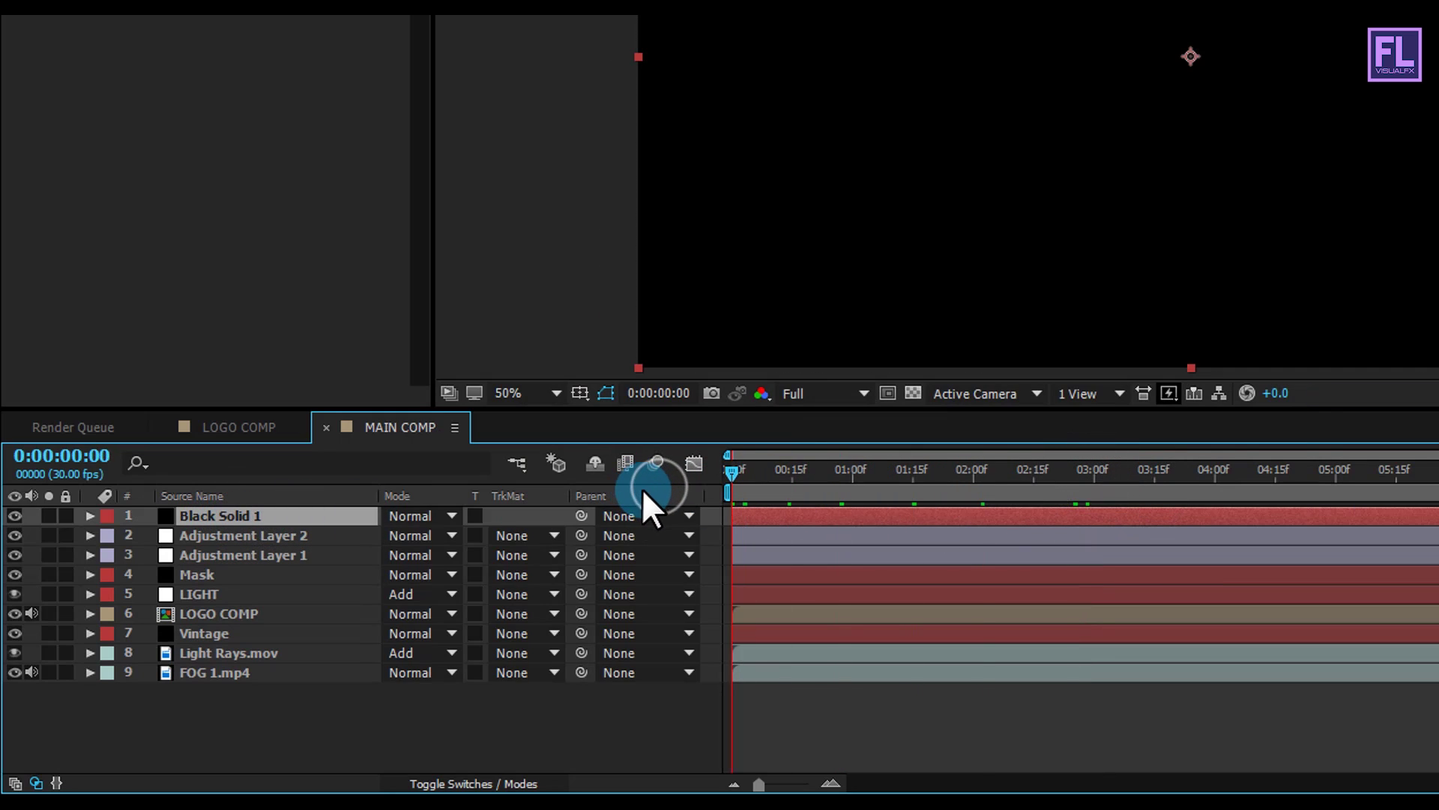
click(257, 517)
key(t)
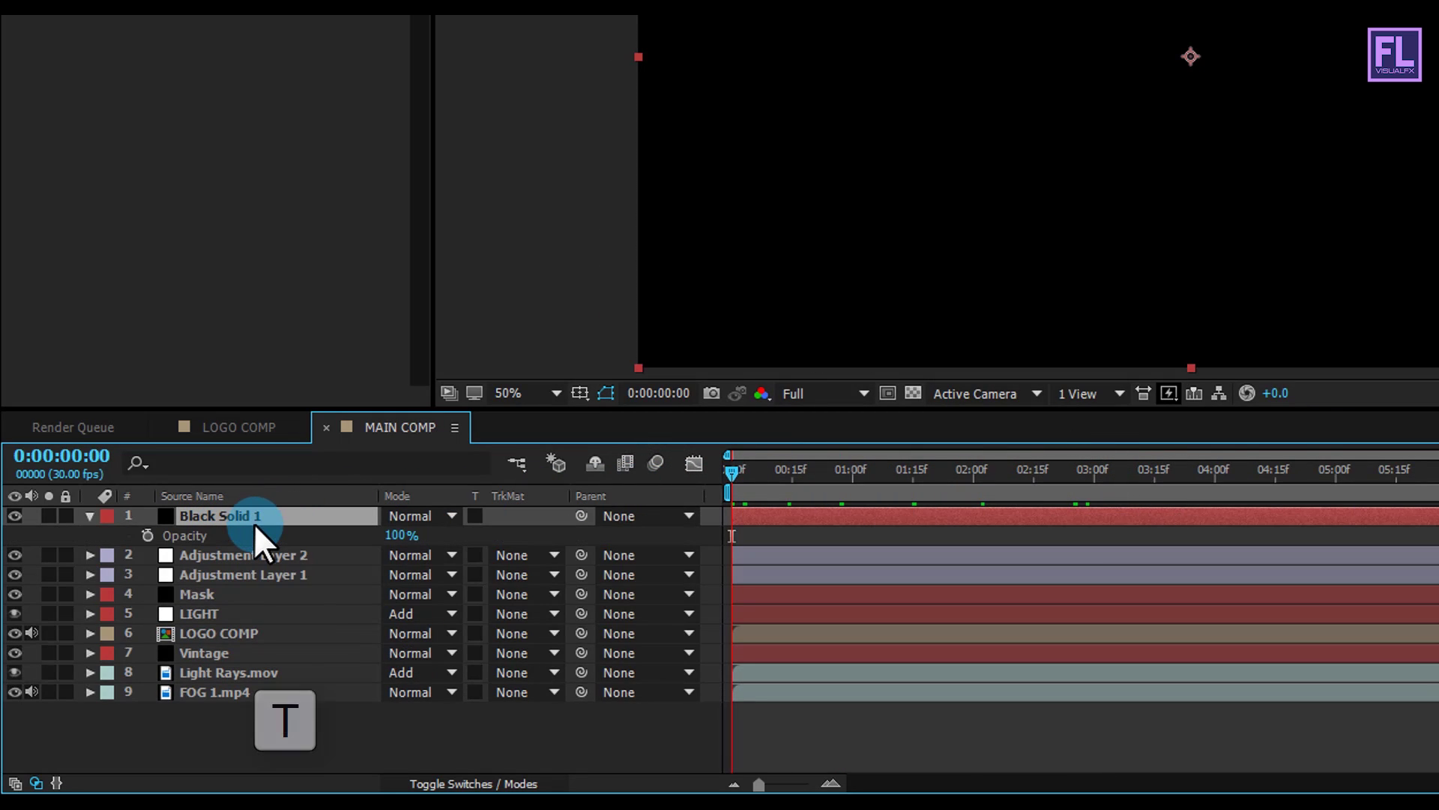
click(147, 535)
click(732, 470)
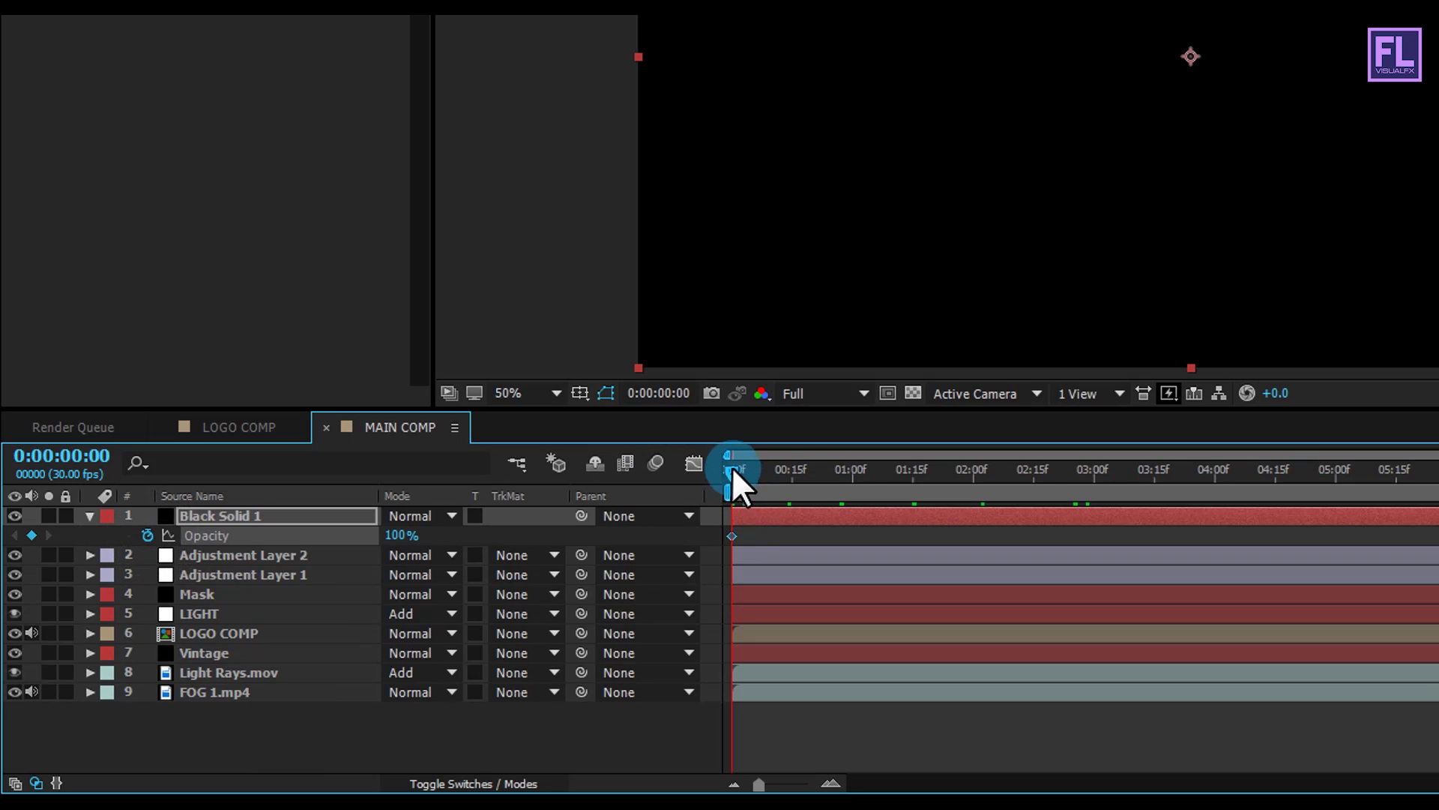
Step: Set the black solid's Opacity to 0% at 0:00:02:00 to fade the scene in
drag(732, 471, 973, 472)
click(398, 543)
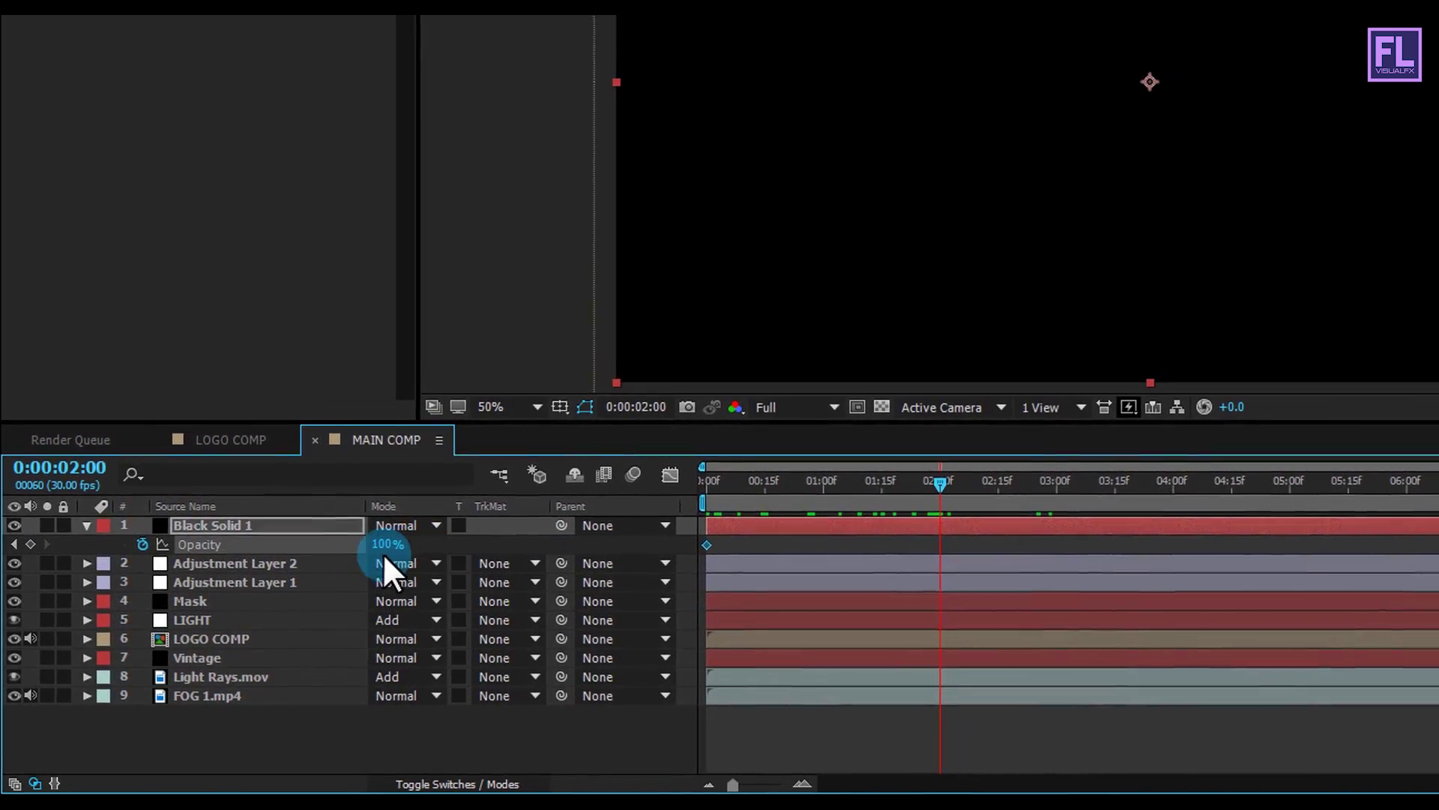
text(0)
key(Return)
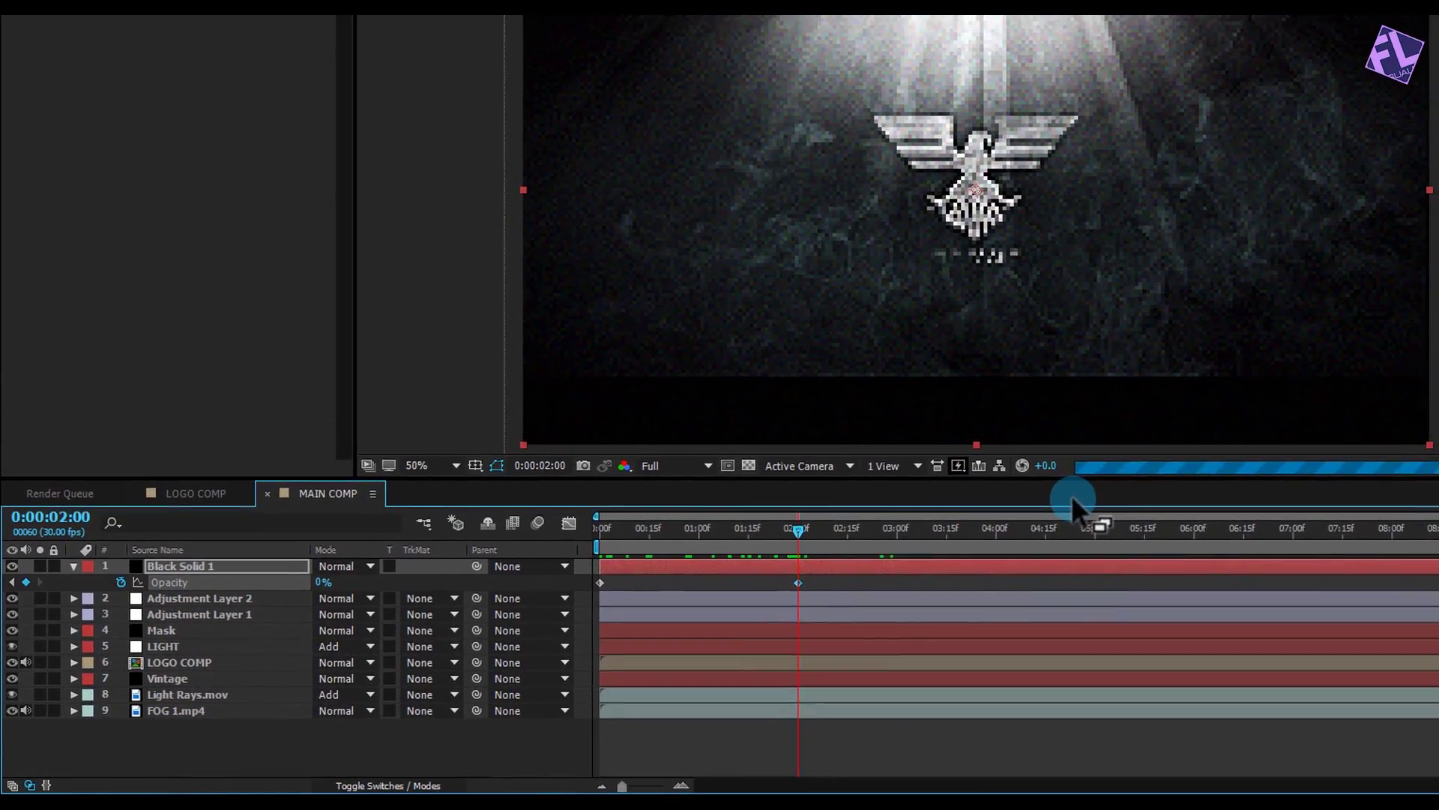
Step: Fade the scene out by keyframing the black solid's Opacity at 0% at 0:00:08:00 and 100% at 0:00:09:29
drag(799, 531, 1375, 532)
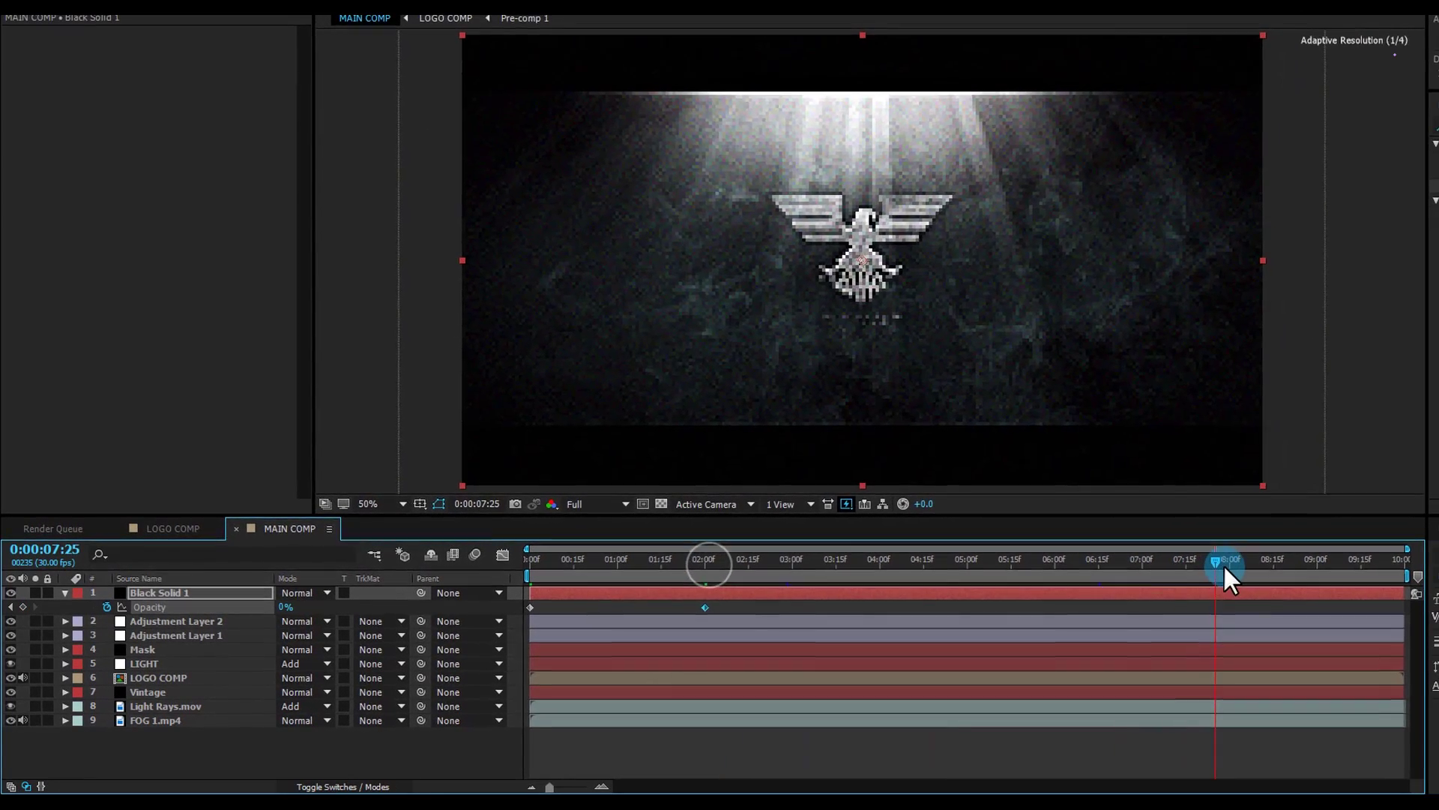
drag(1223, 563, 1217, 561)
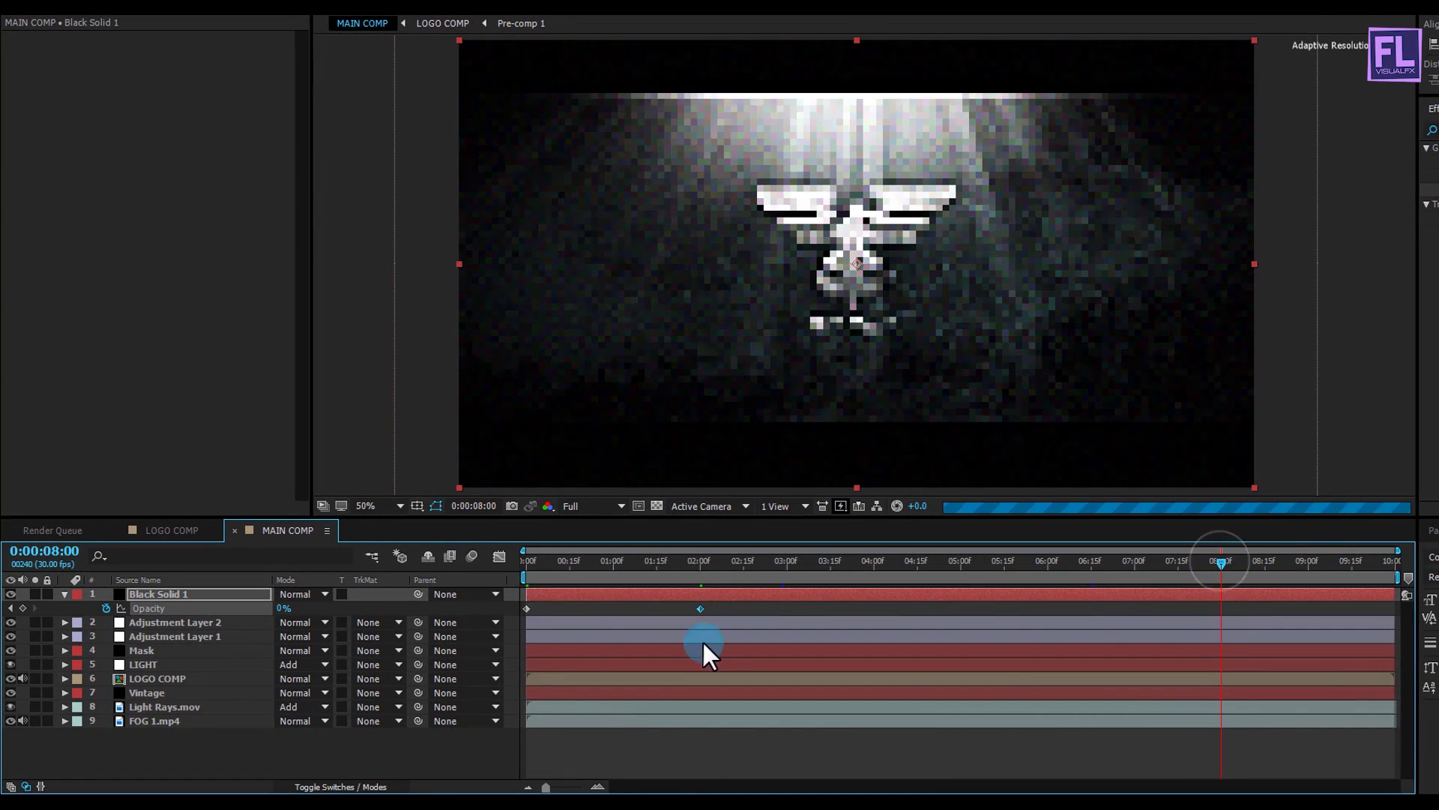
click(23, 607)
drag(1272, 559, 1405, 559)
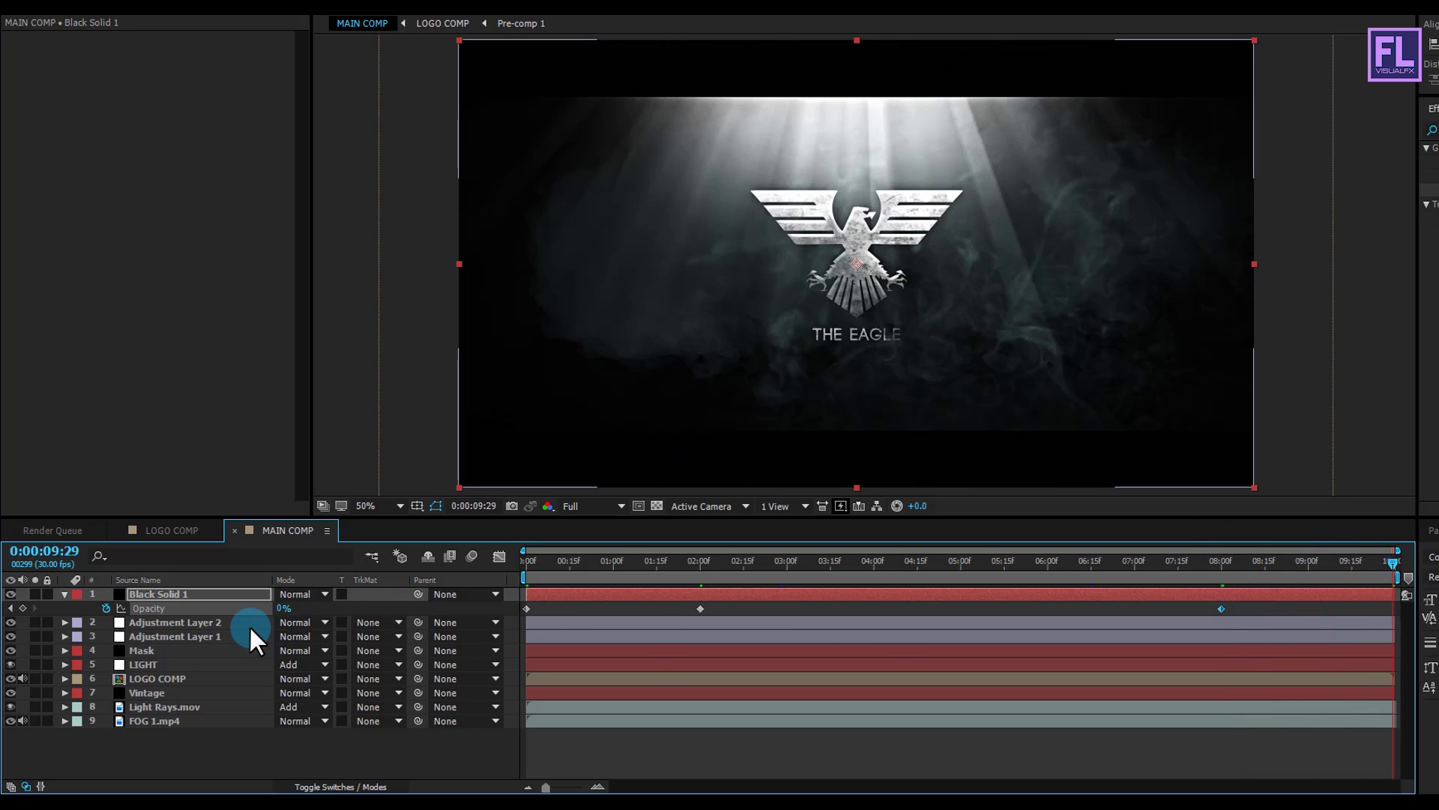
drag(285, 619, 641, 632)
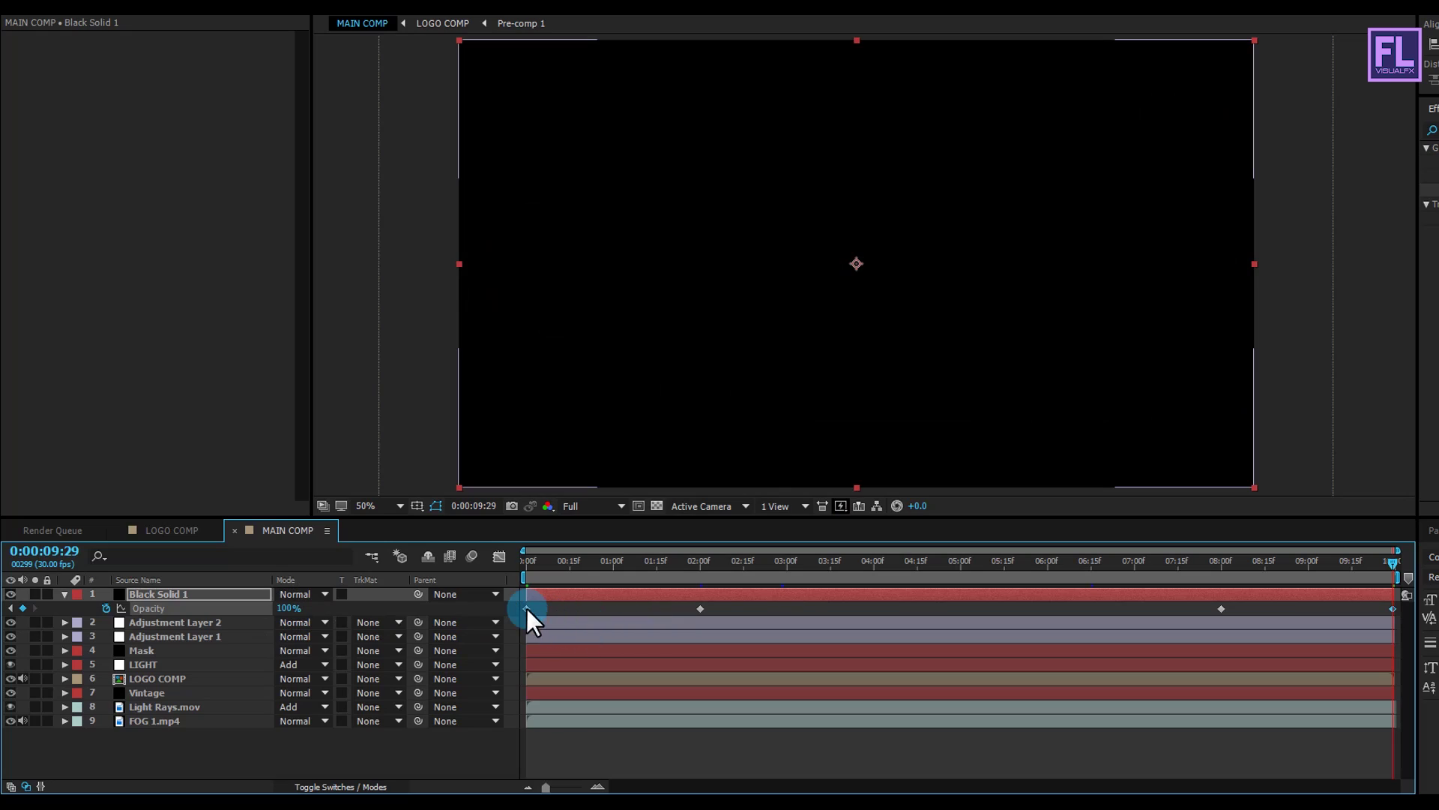
Step: Apply Easy Ease to all four Opacity keyframes of the black solid and collapse its properties
drag(520, 600, 1407, 617)
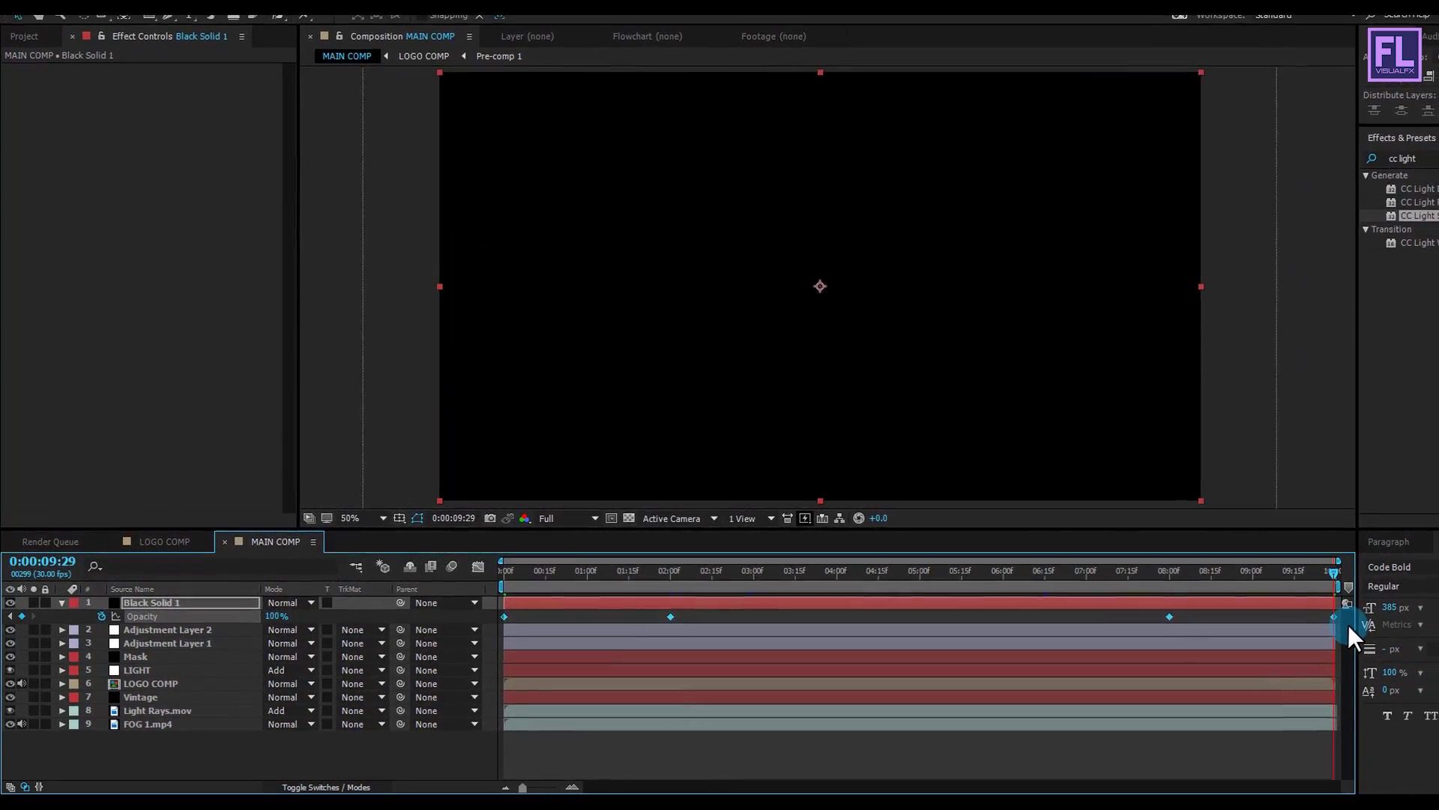
key(F9)
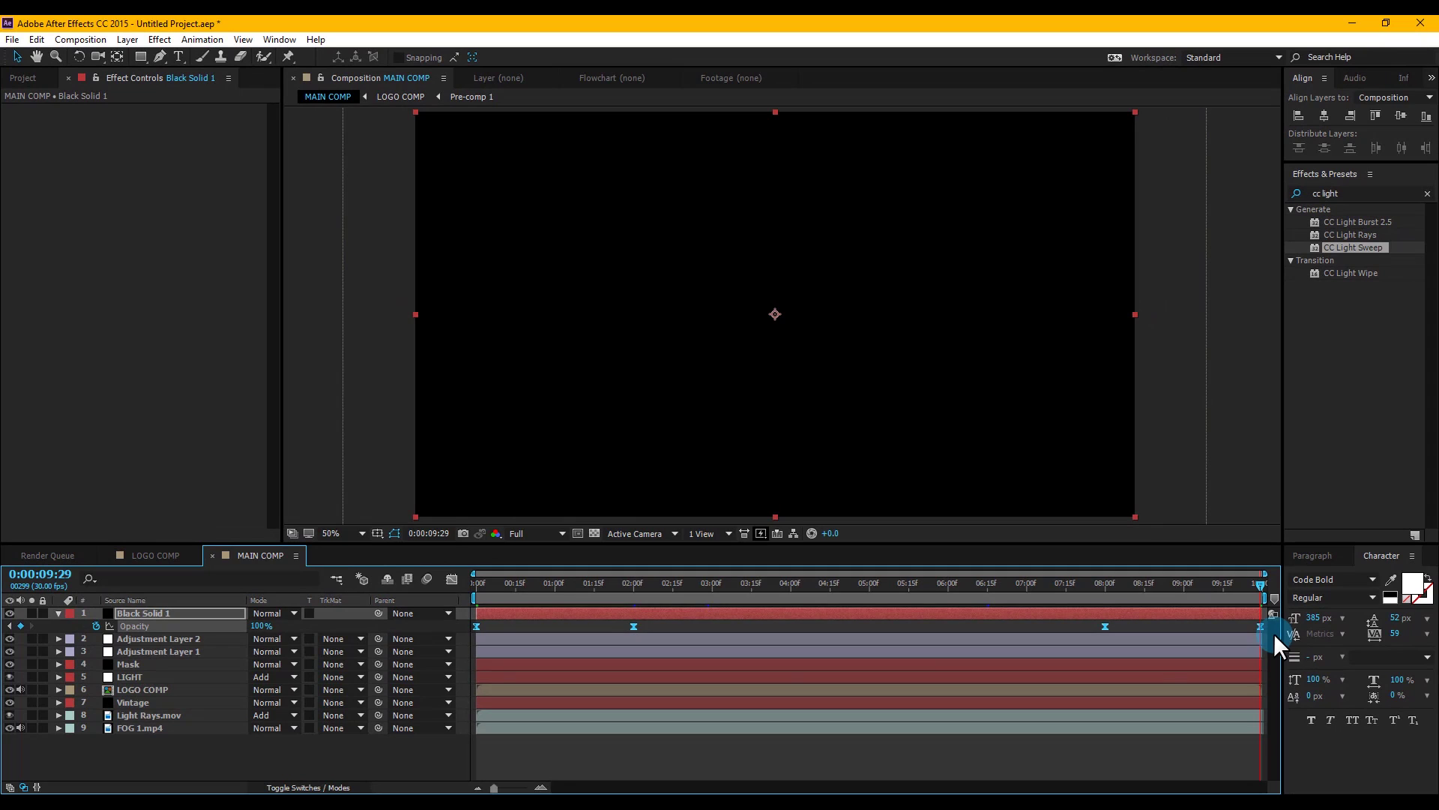
click(58, 612)
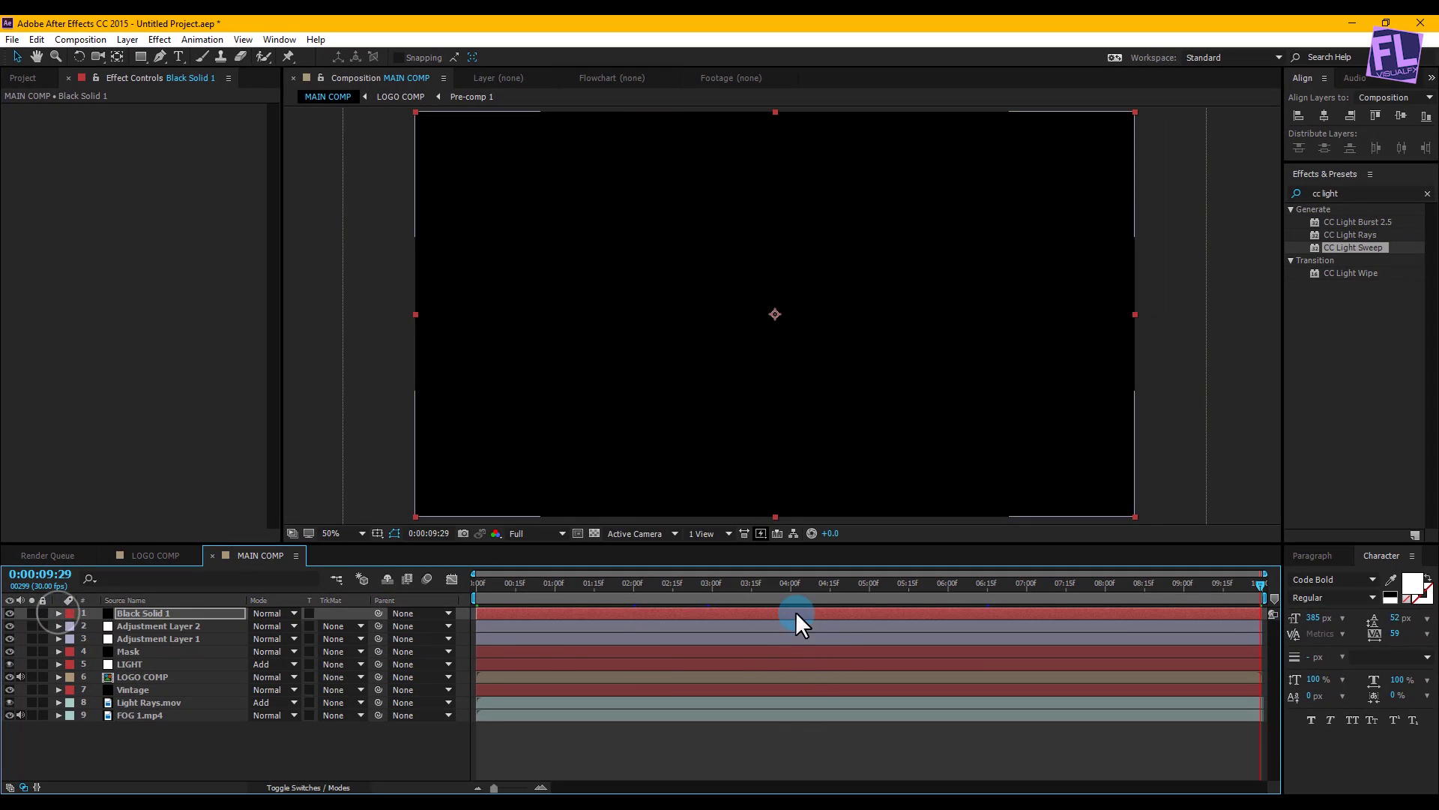
Step: Import Music.wav from the AUDIO folder into the project and add it to MAIN COMP below the FOG 1.mp4 layer
click(797, 588)
click(951, 587)
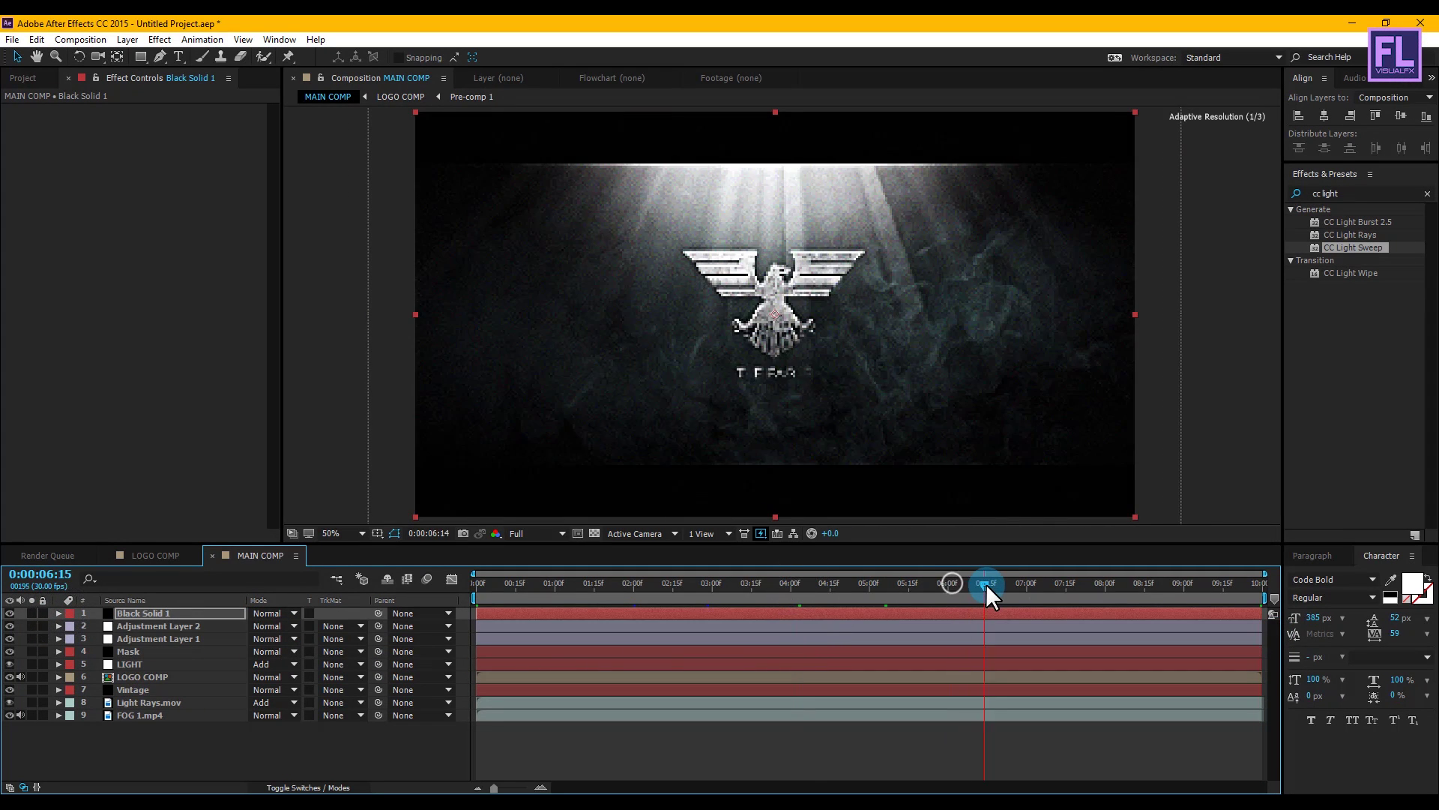
click(988, 586)
click(1208, 409)
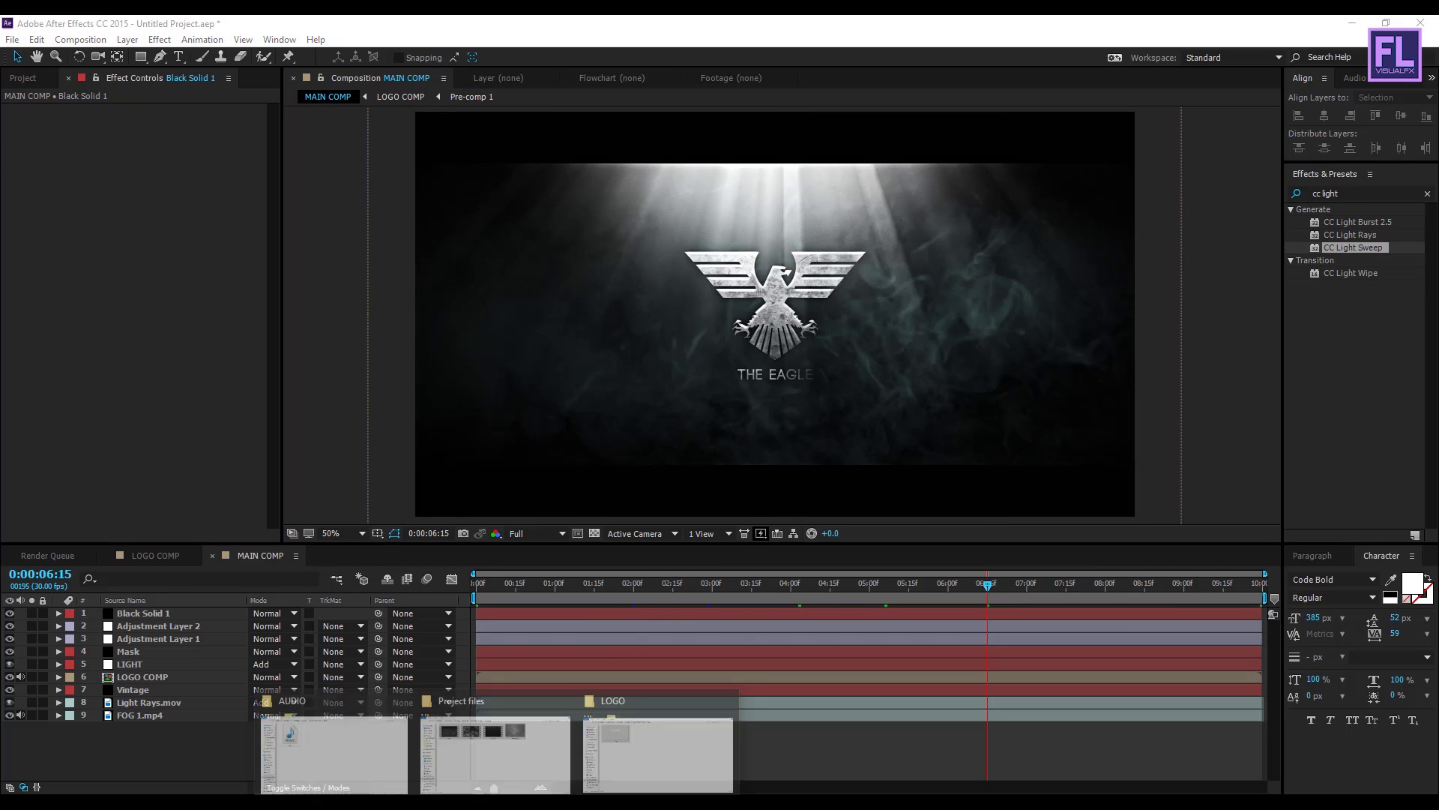
click(346, 740)
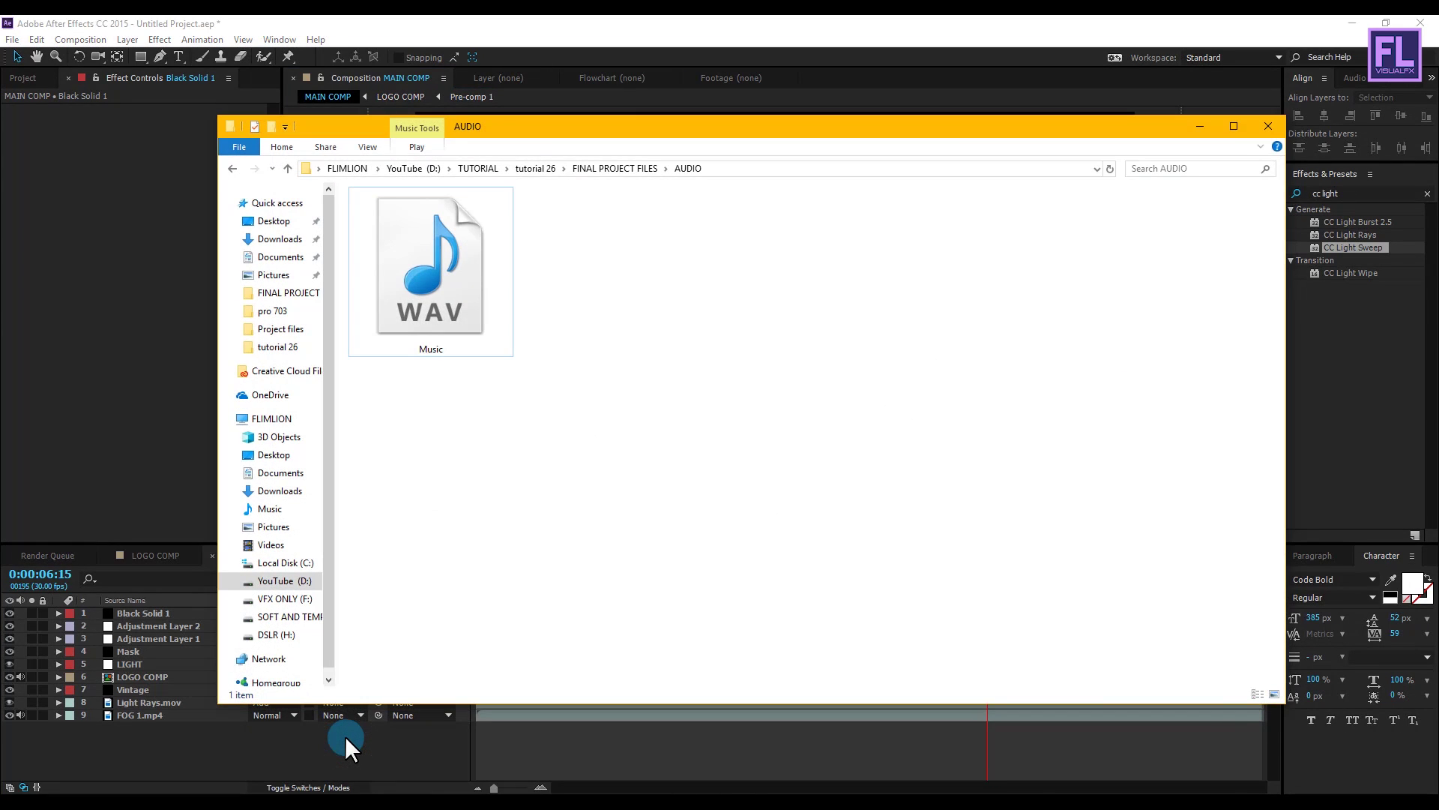
click(443, 281)
drag(448, 303, 106, 402)
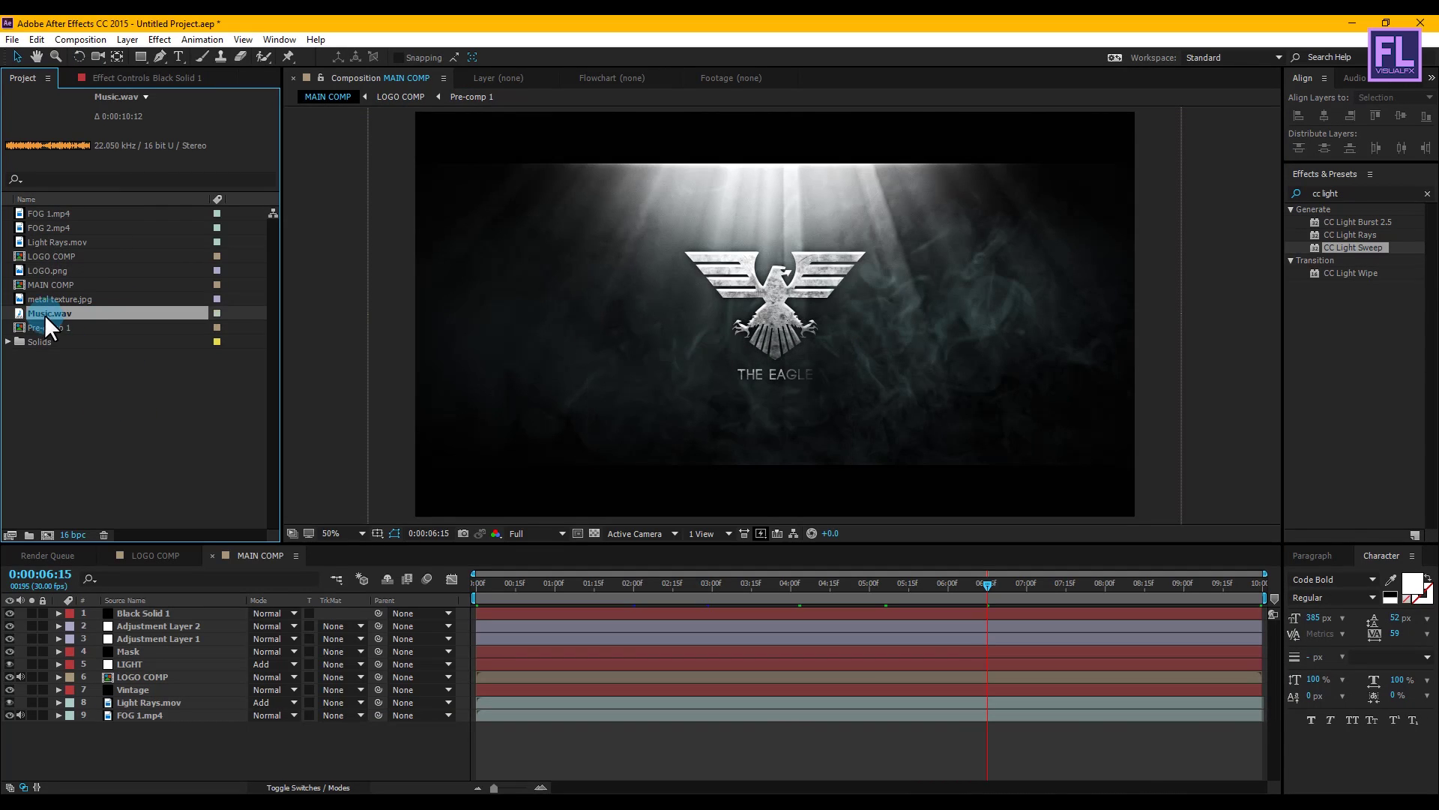
drag(46, 323, 128, 732)
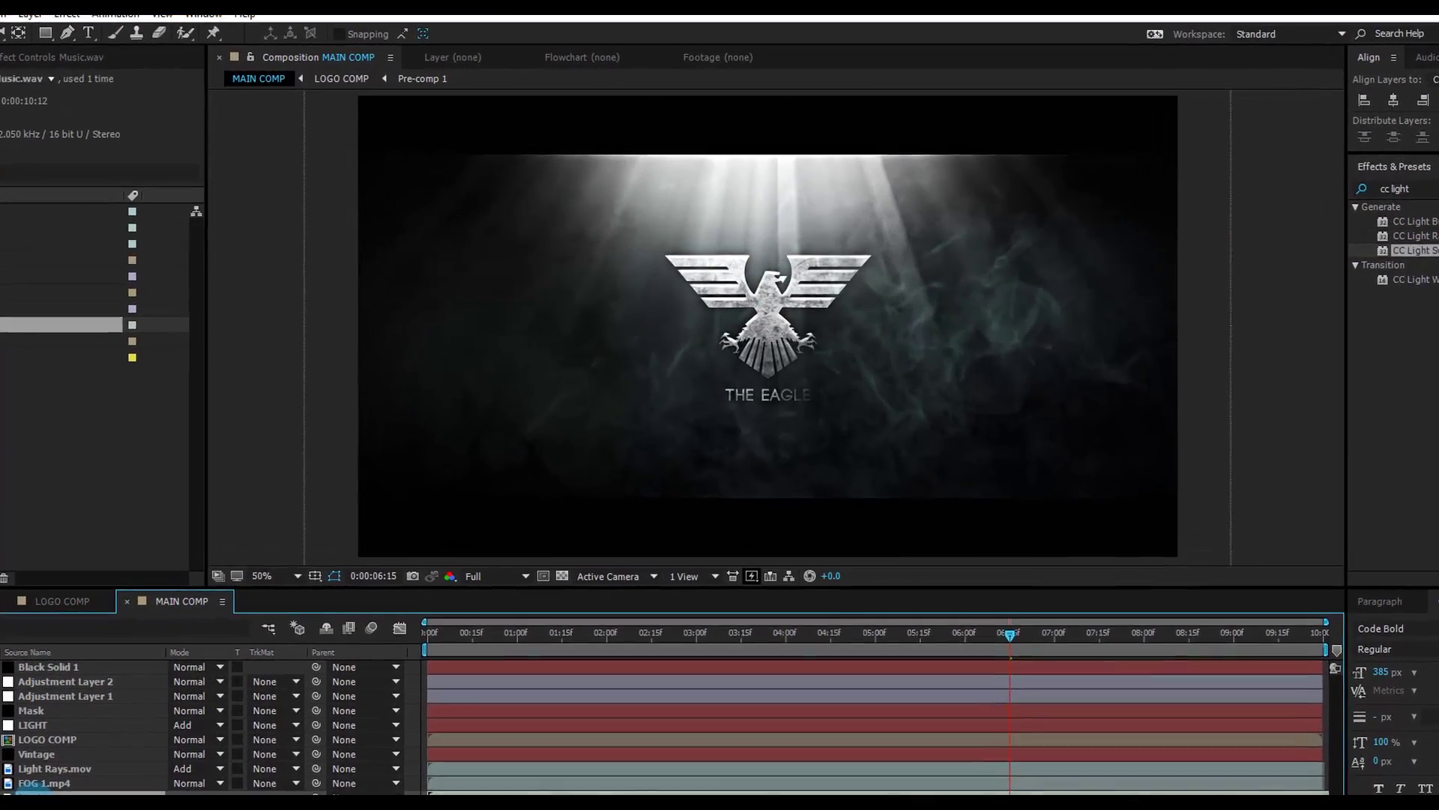